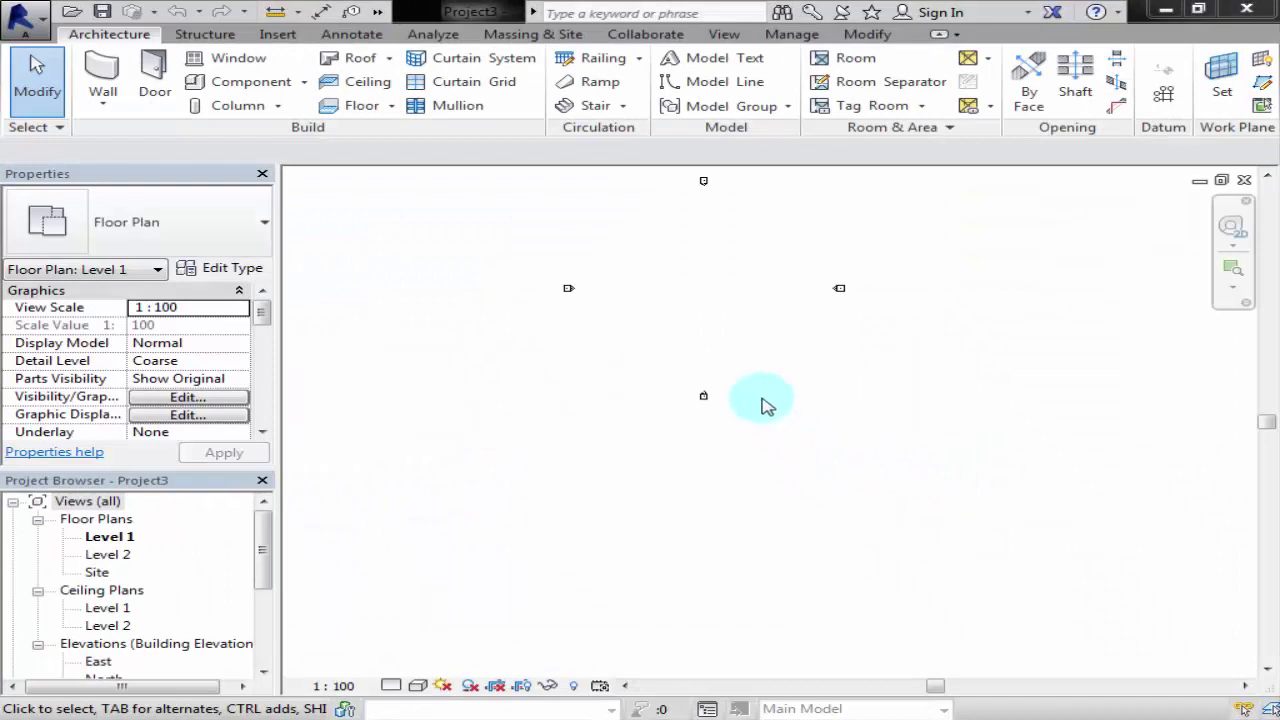
- Open the North elevation view from the Project Browser
middle_drag(711, 374, 610, 370)
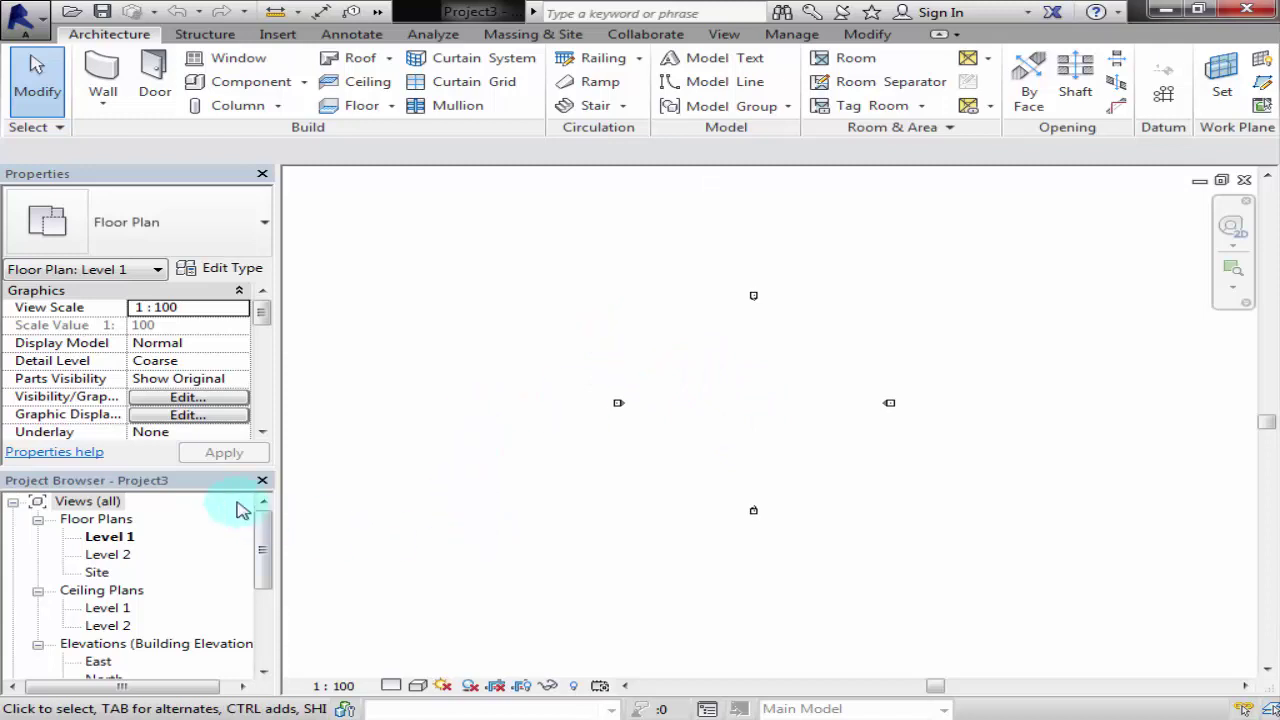
drag(264, 548, 264, 572)
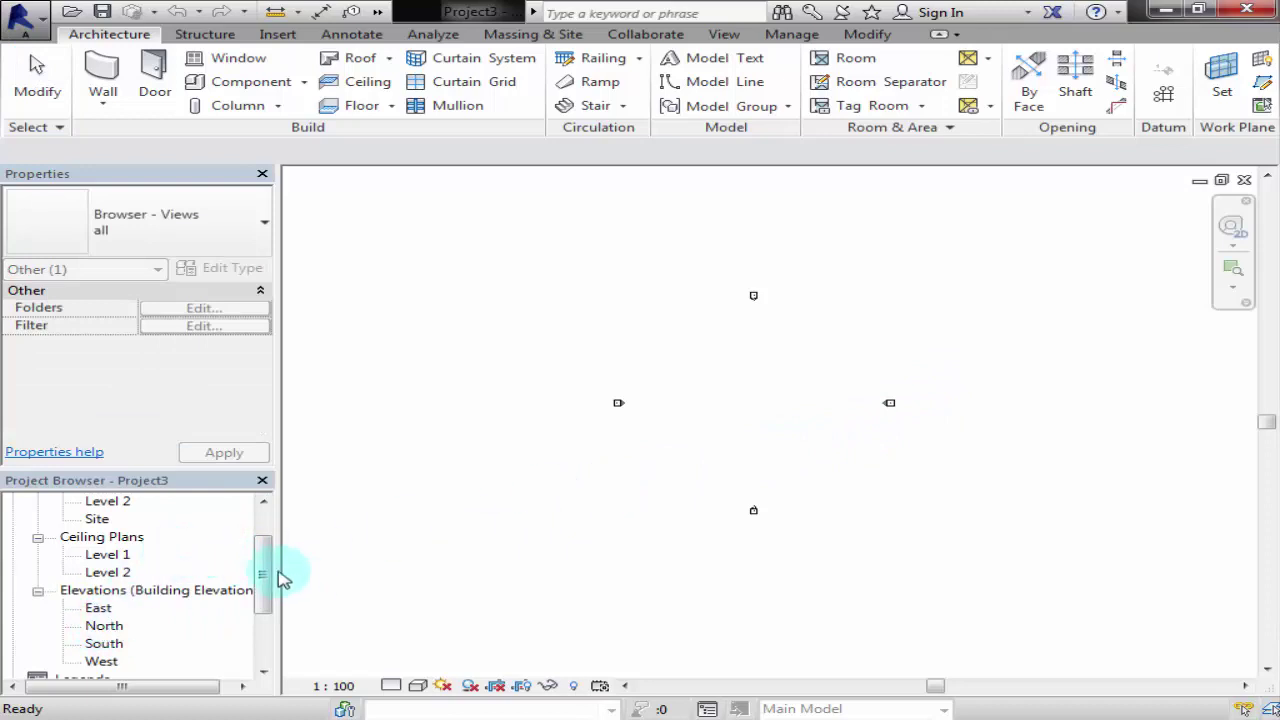
drag(260, 572, 171, 600)
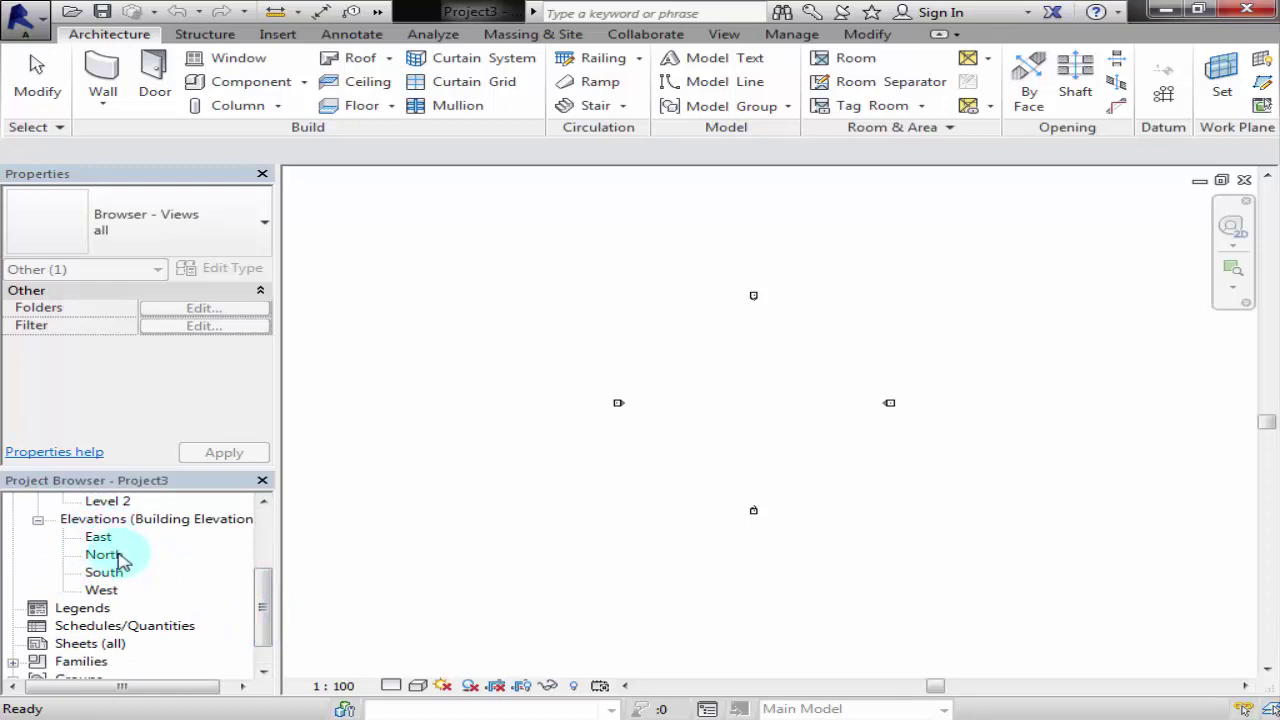
double_click(110, 555)
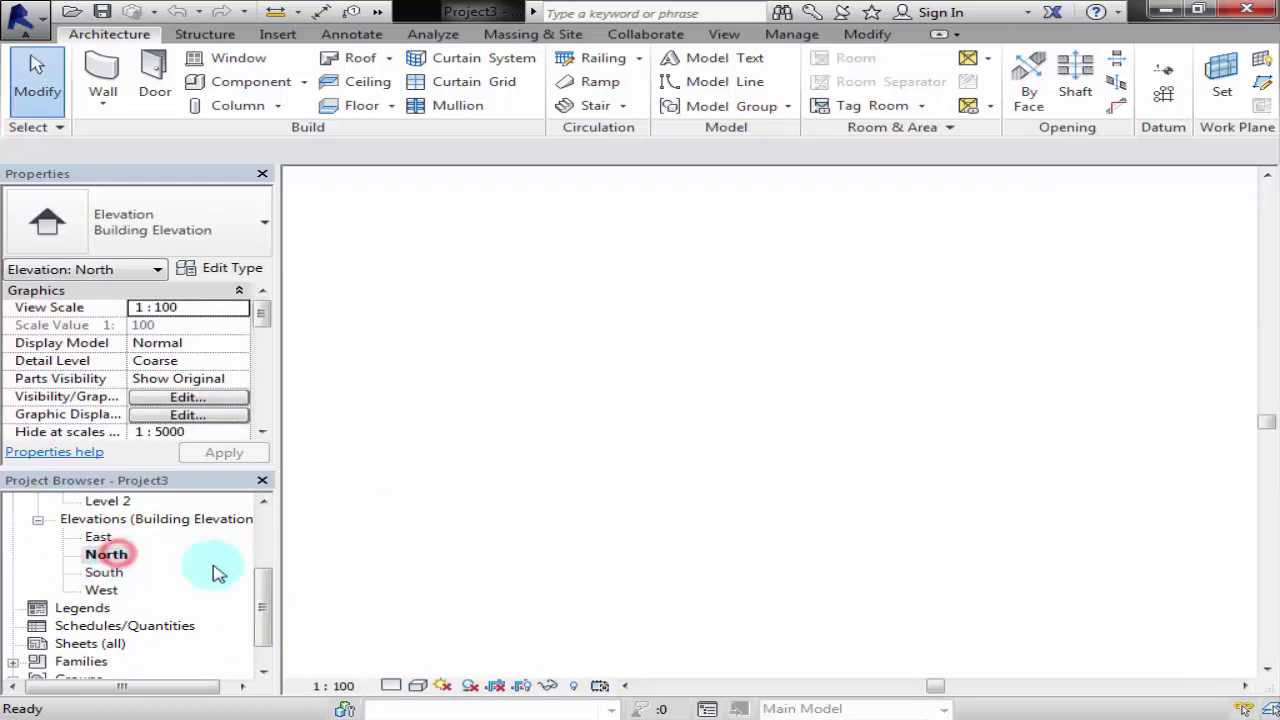
- Zoom and pan to the level heads showing Level 1 at 0 and Level 2 at 4000
scroll(930, 560, down, 1)
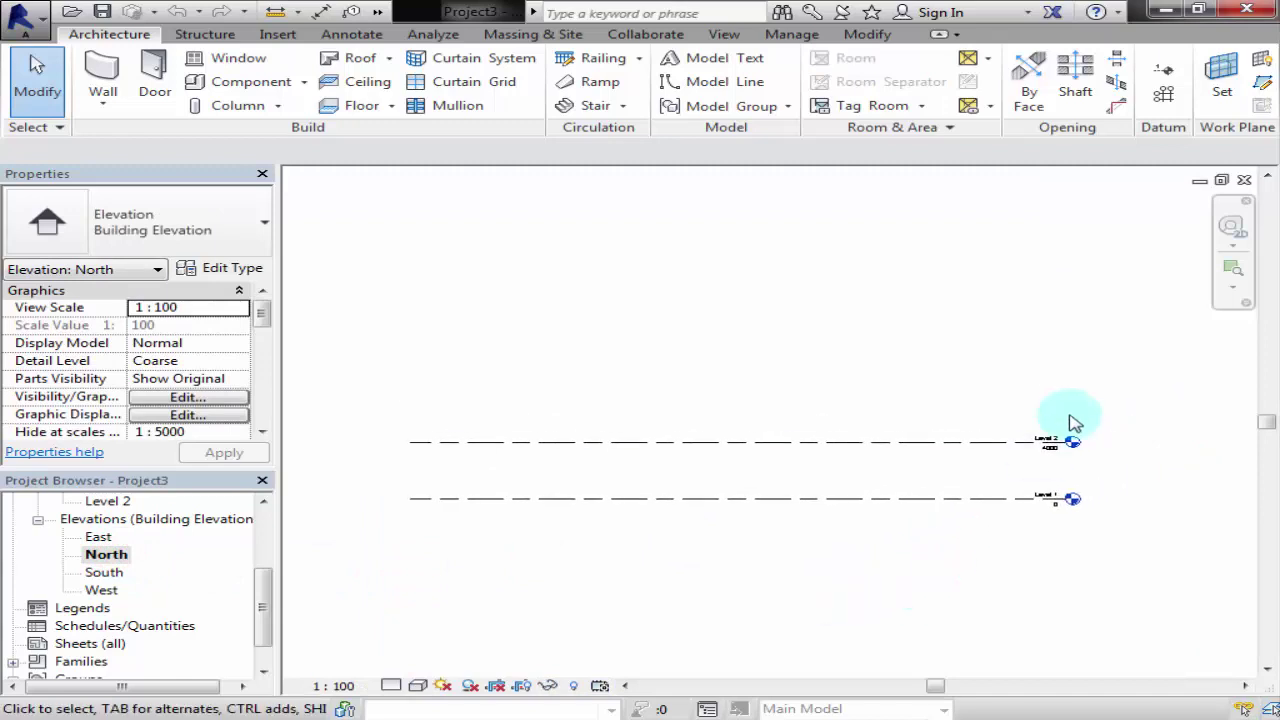
middle_drag(886, 486, 837, 405)
scroll(914, 394, up, 1)
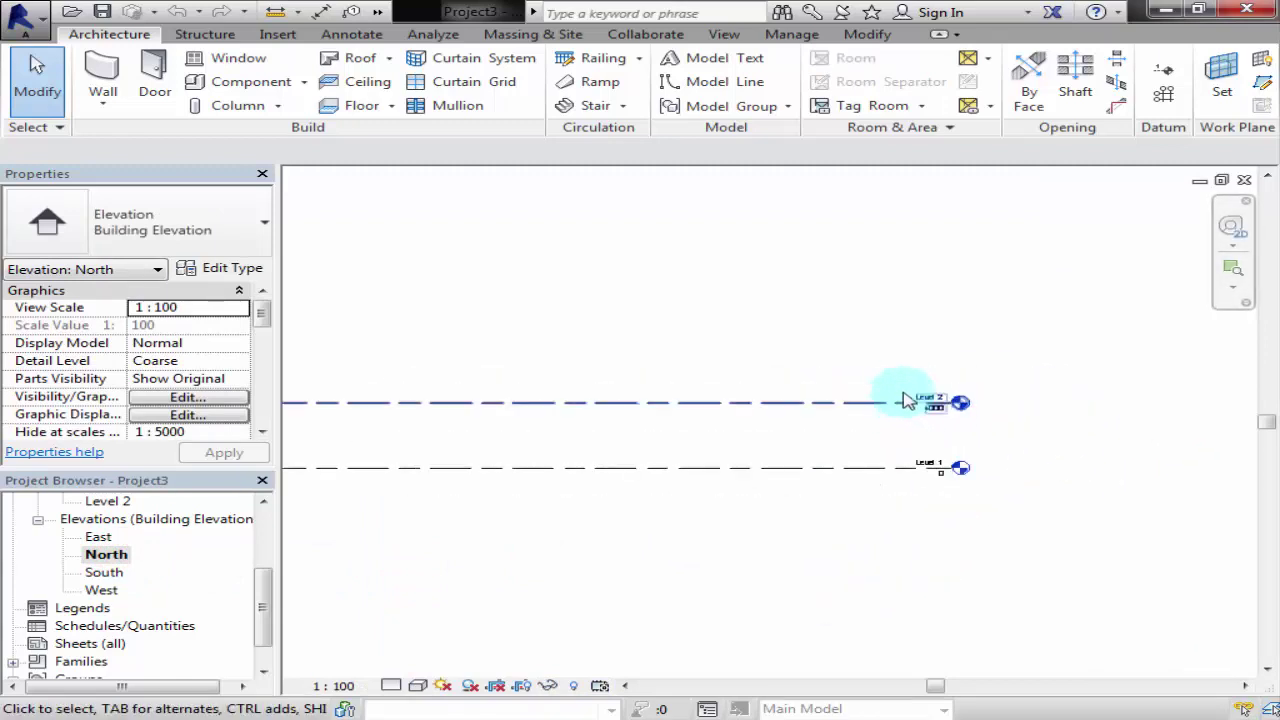
scroll(960, 451, up, 1)
scroll(930, 548, up, 1)
scroll(930, 548, up, 3)
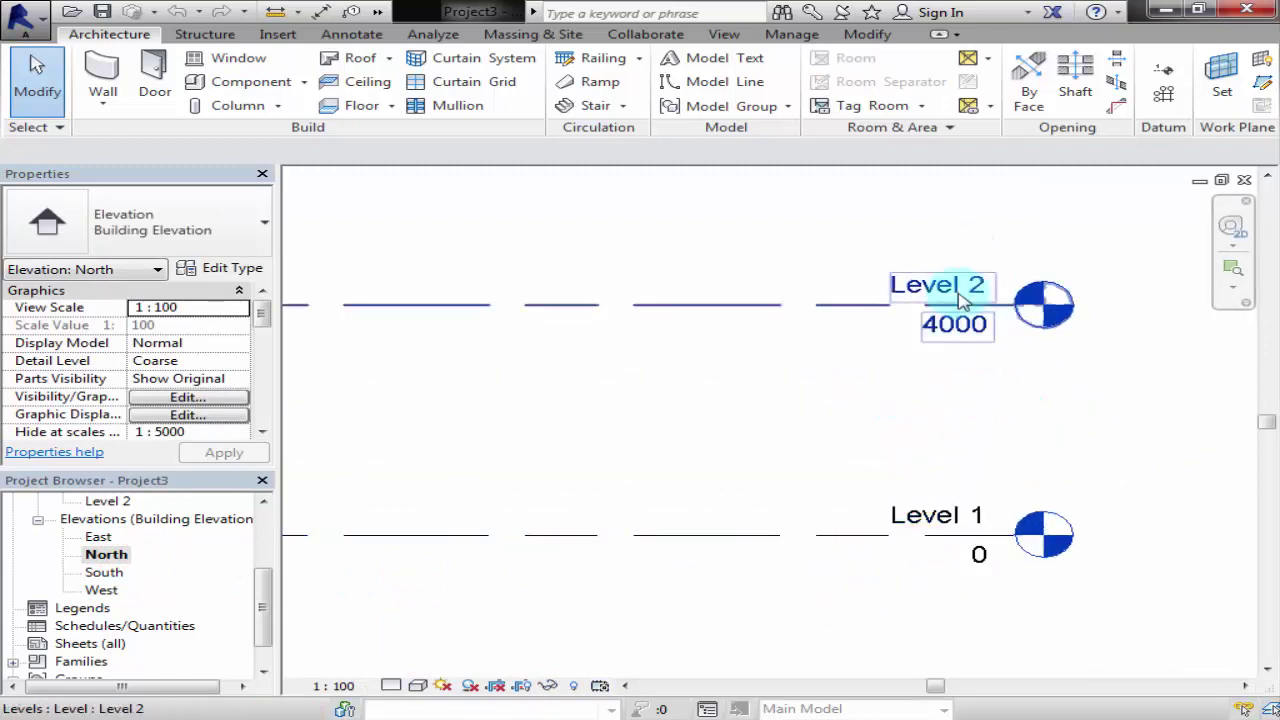
scroll(932, 385, down, 1)
scroll(932, 390, down, 1)
middle_drag(874, 303, 894, 383)
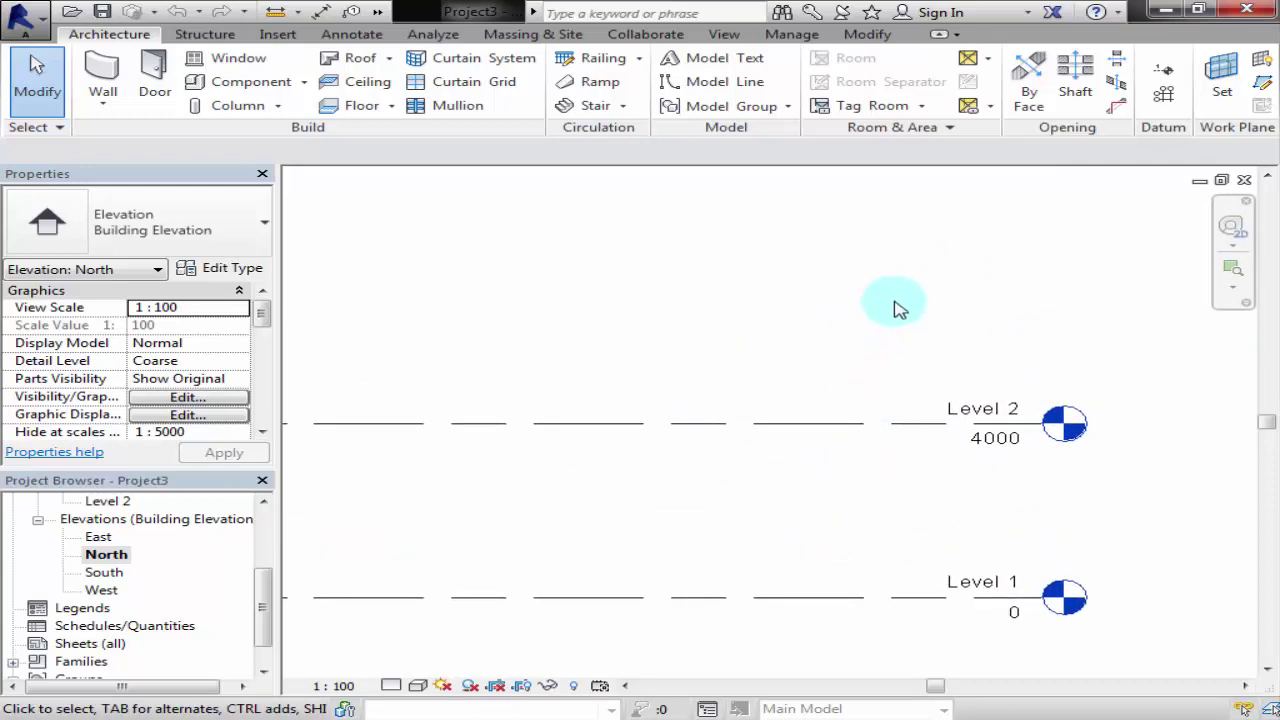
drag(894, 306, 828, 428)
scroll(877, 300, down, 1)
click(877, 300)
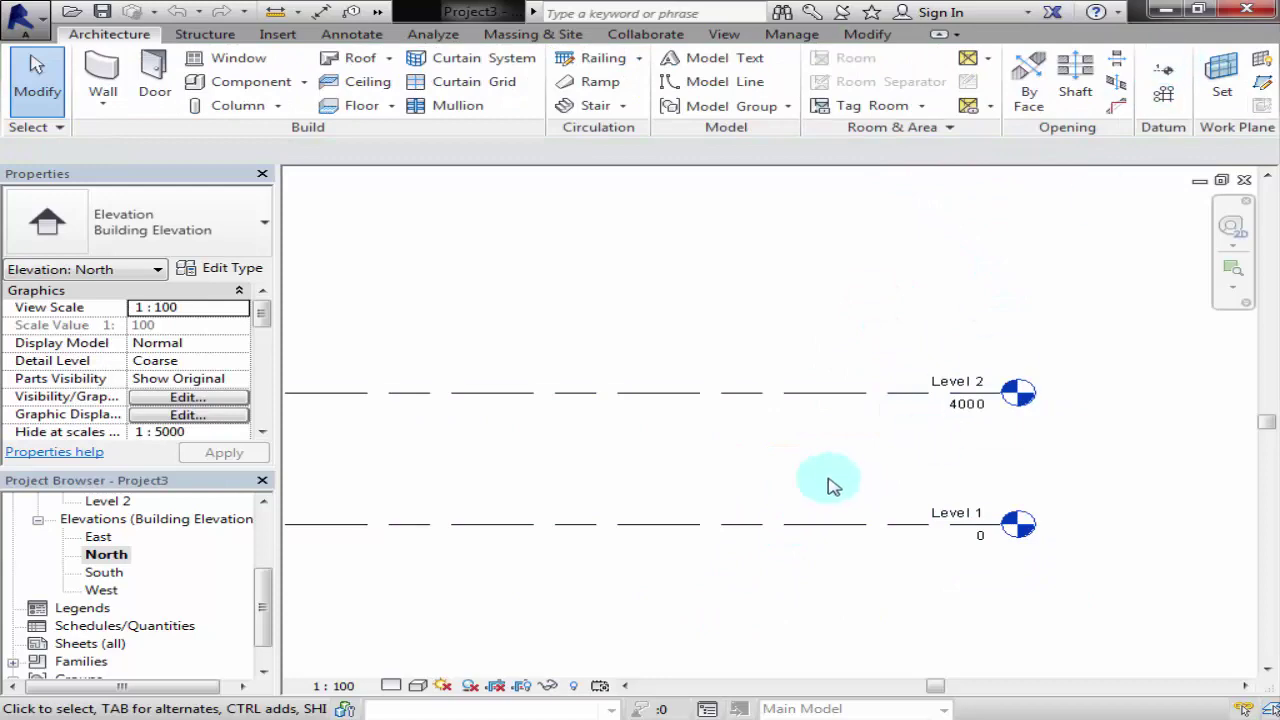
- Edit Level 2's elevation label from 4000 to 2000, then 3000, and adjust its line end
click(843, 400)
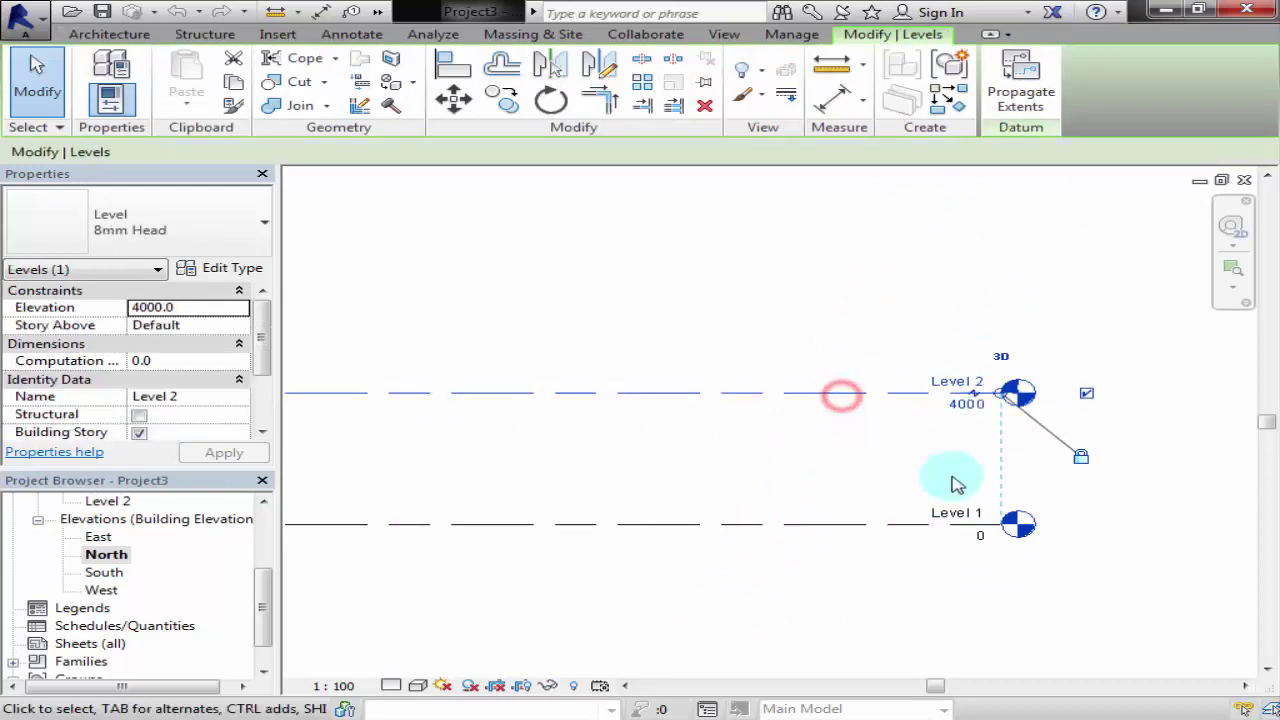
click(888, 450)
click(908, 393)
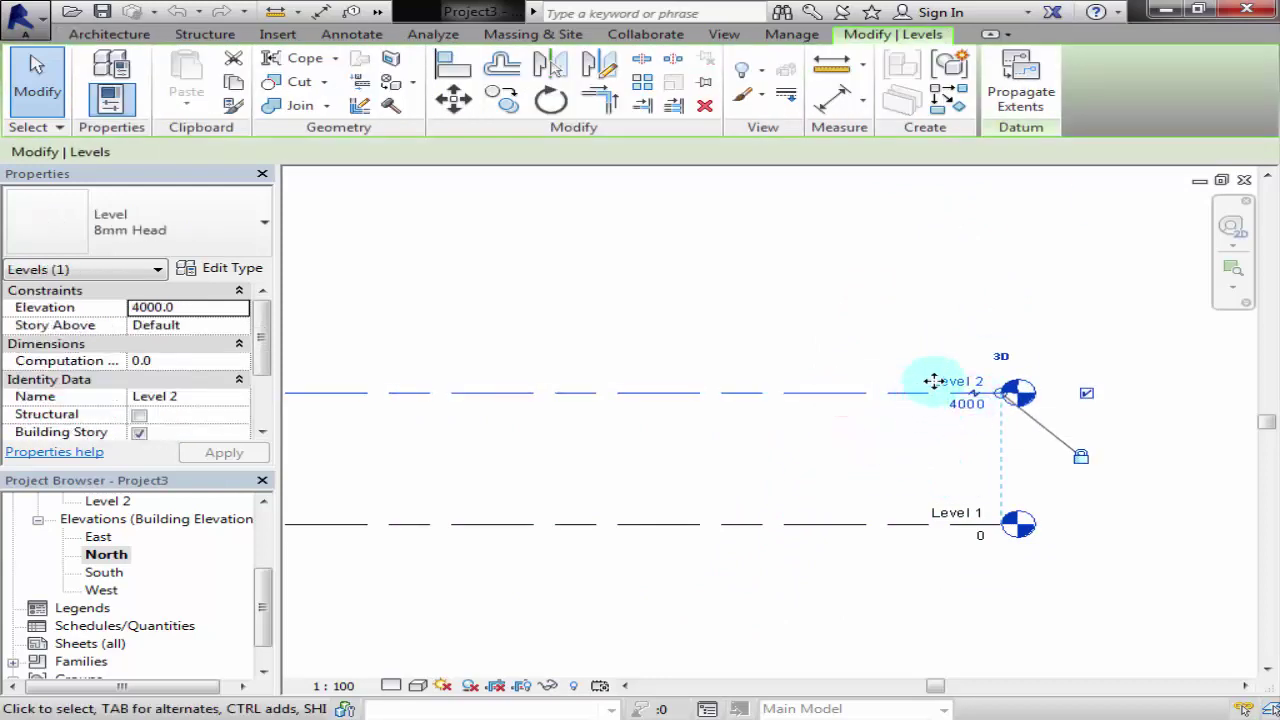
click(961, 408)
text(2000)
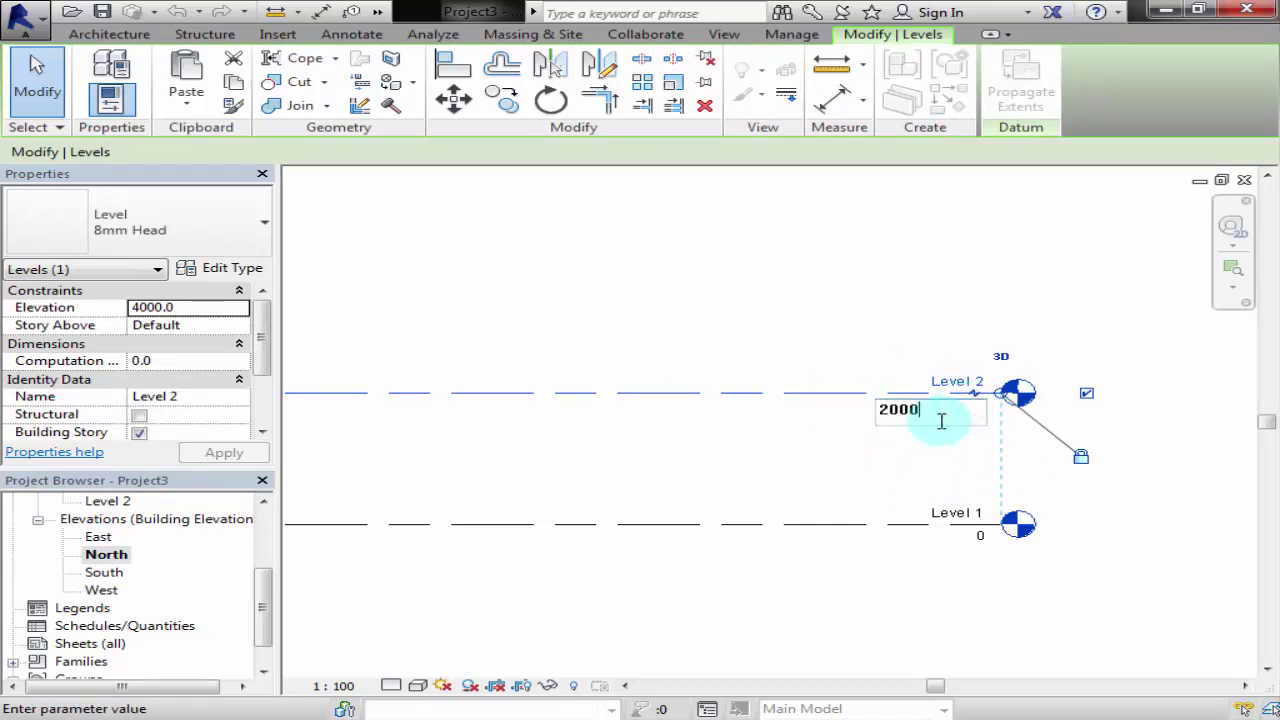
key(Return)
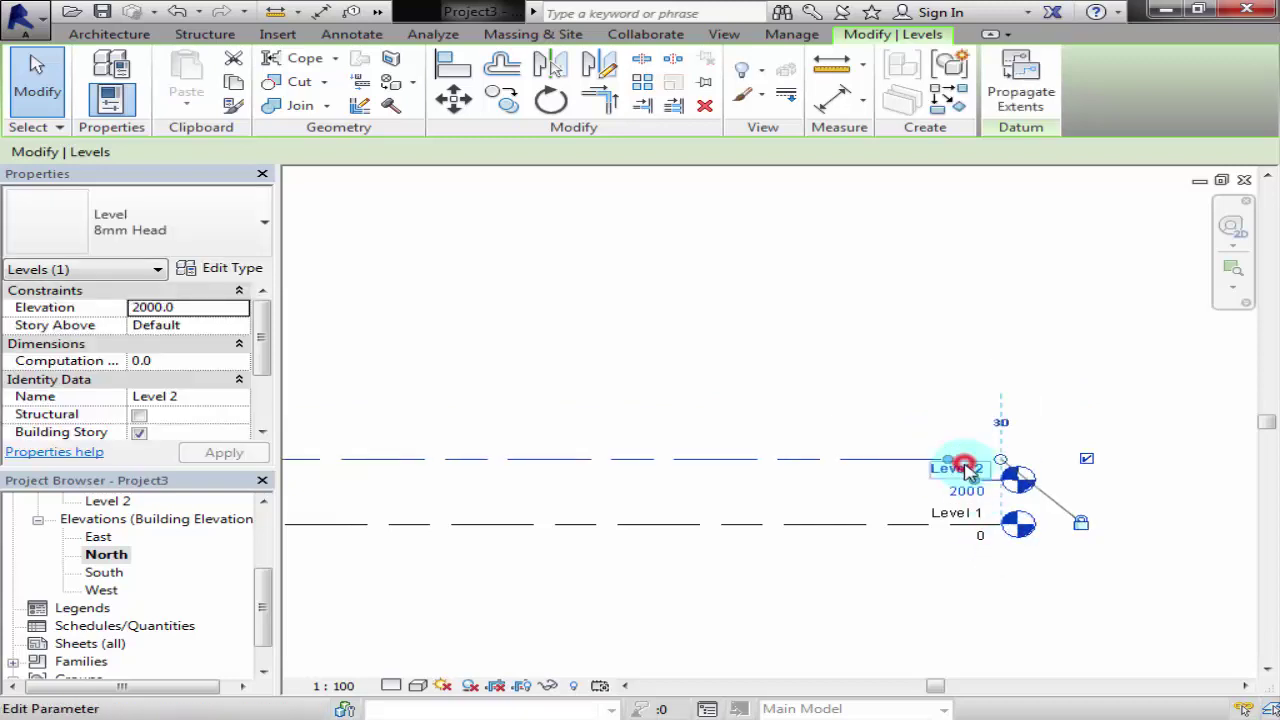
click(955, 494)
text(3000)
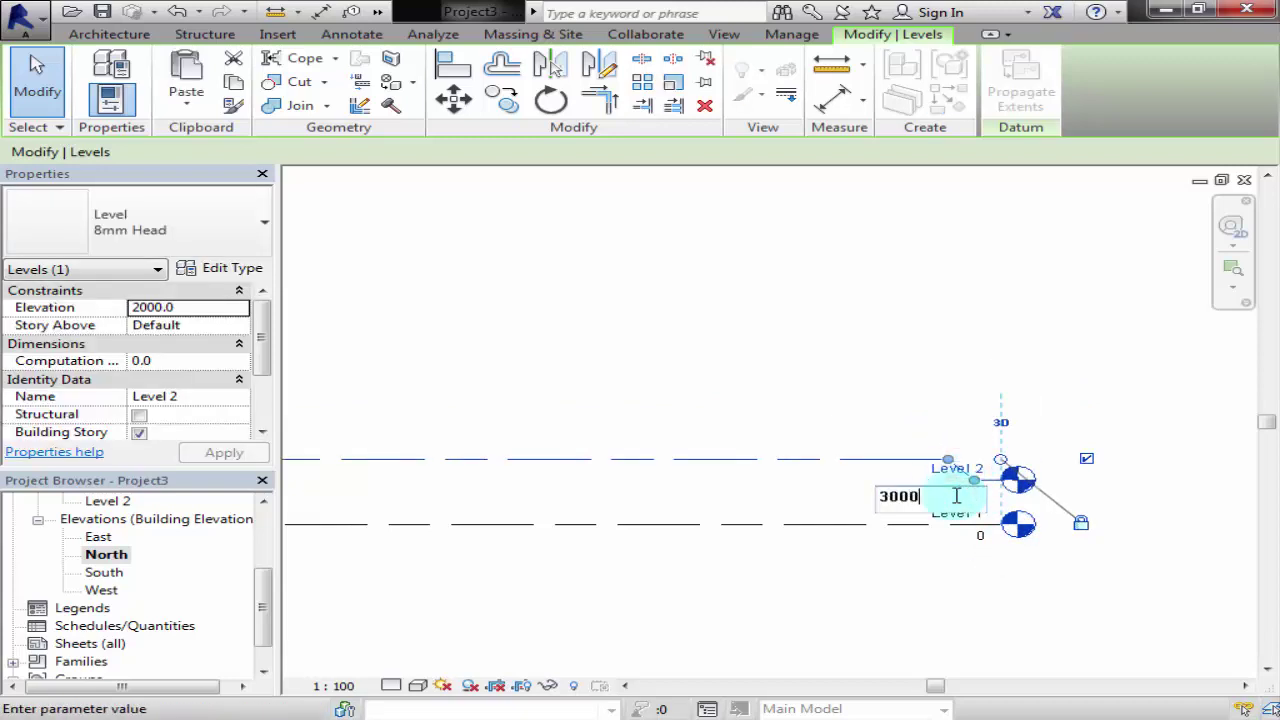
key(Return)
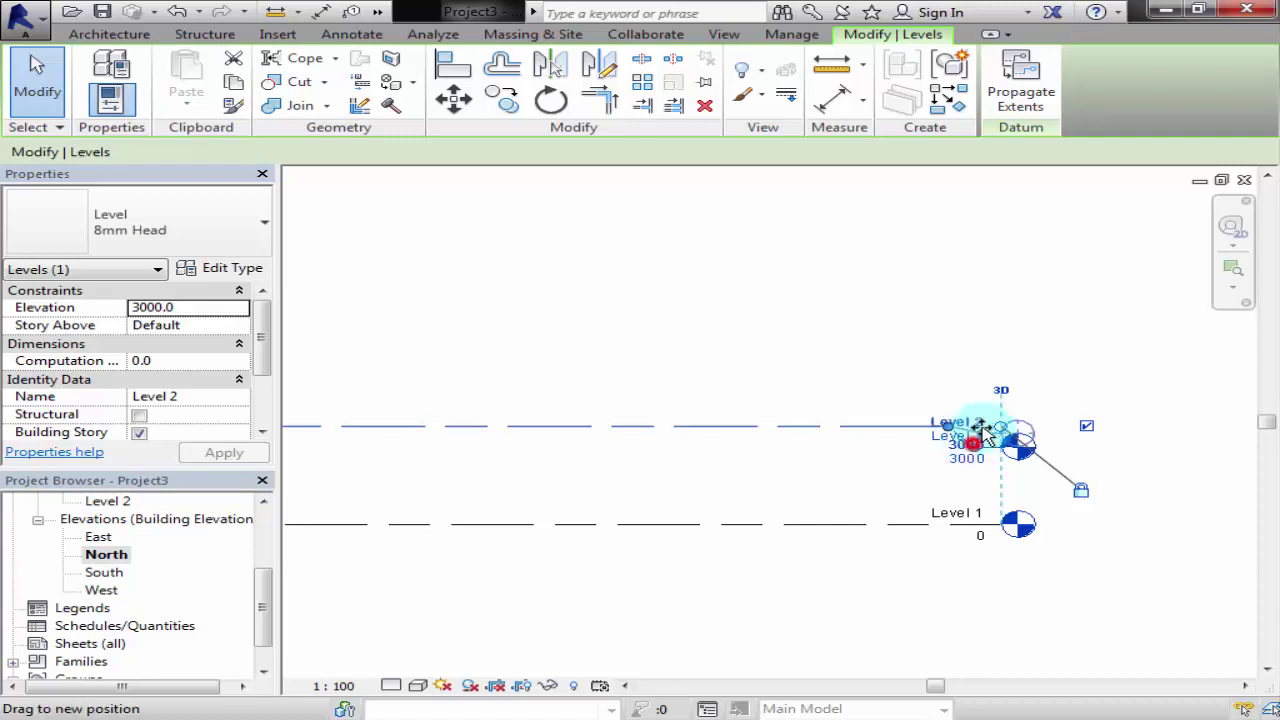
drag(975, 432, 1086, 429)
click(1106, 437)
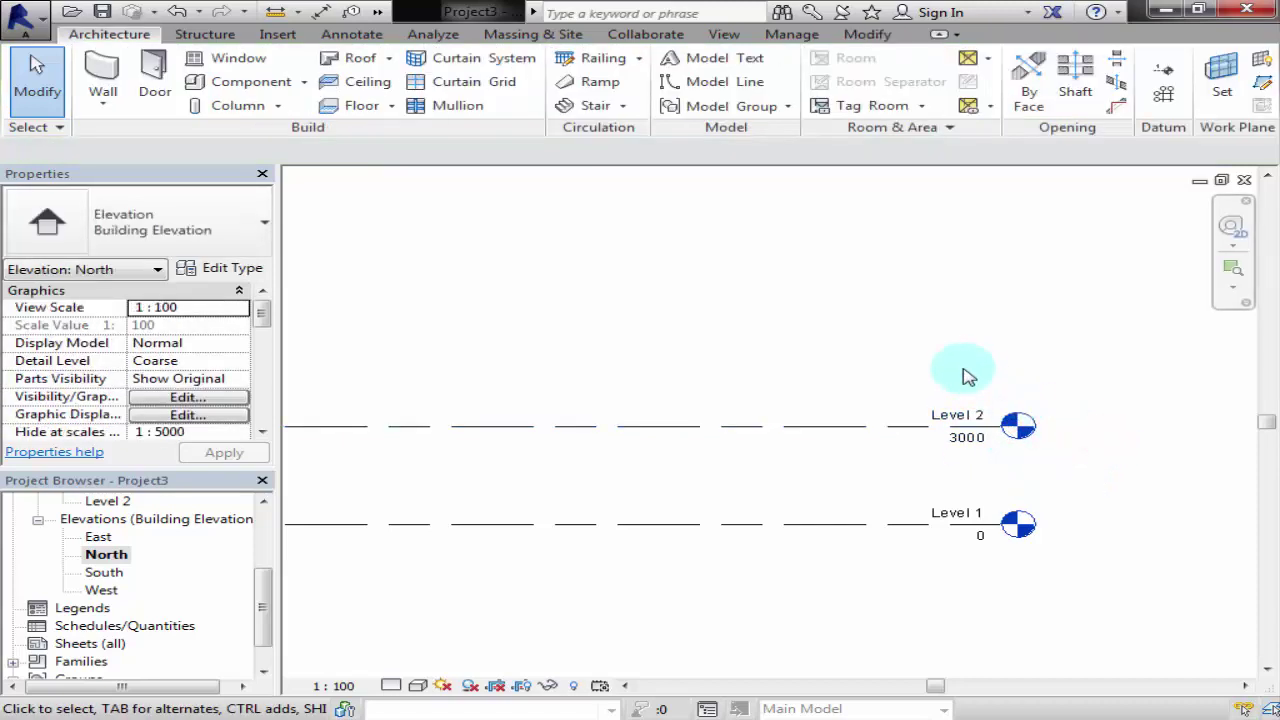
click(862, 432)
scroll(975, 425, up, 2)
scroll(975, 420, up, 2)
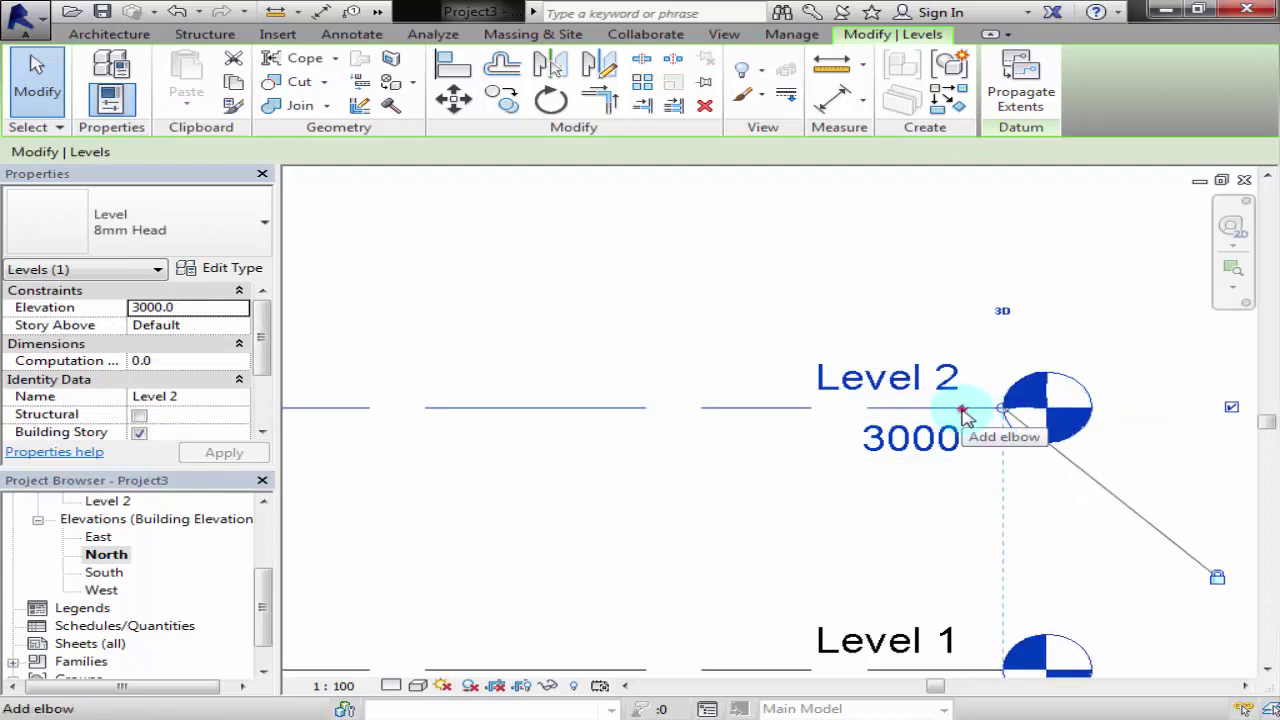
click(961, 410)
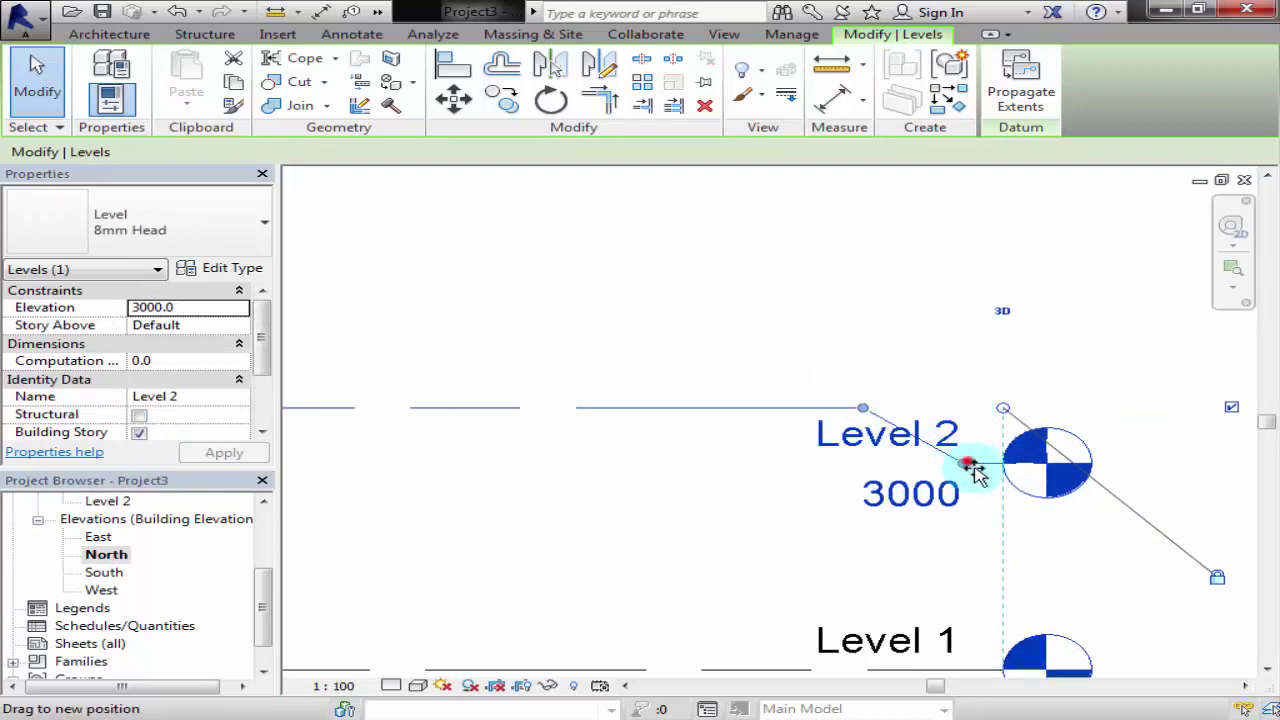
drag(975, 470, 985, 462)
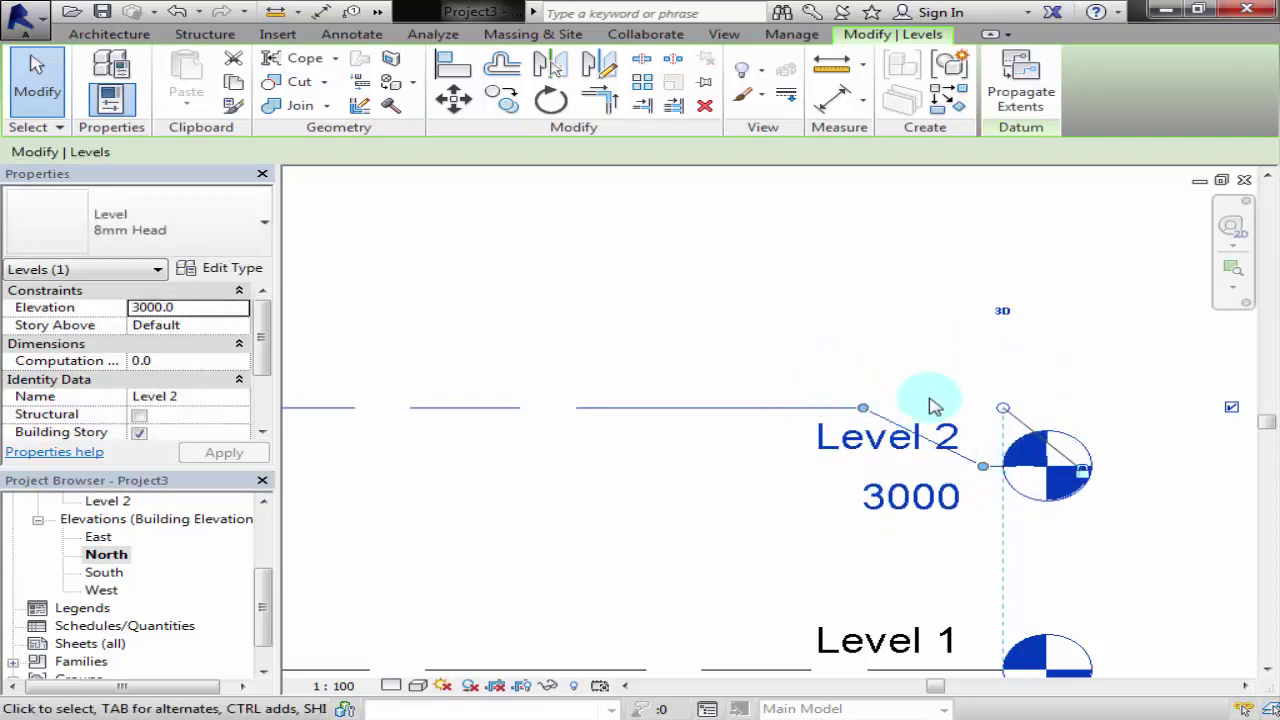
scroll(838, 440, down, 2)
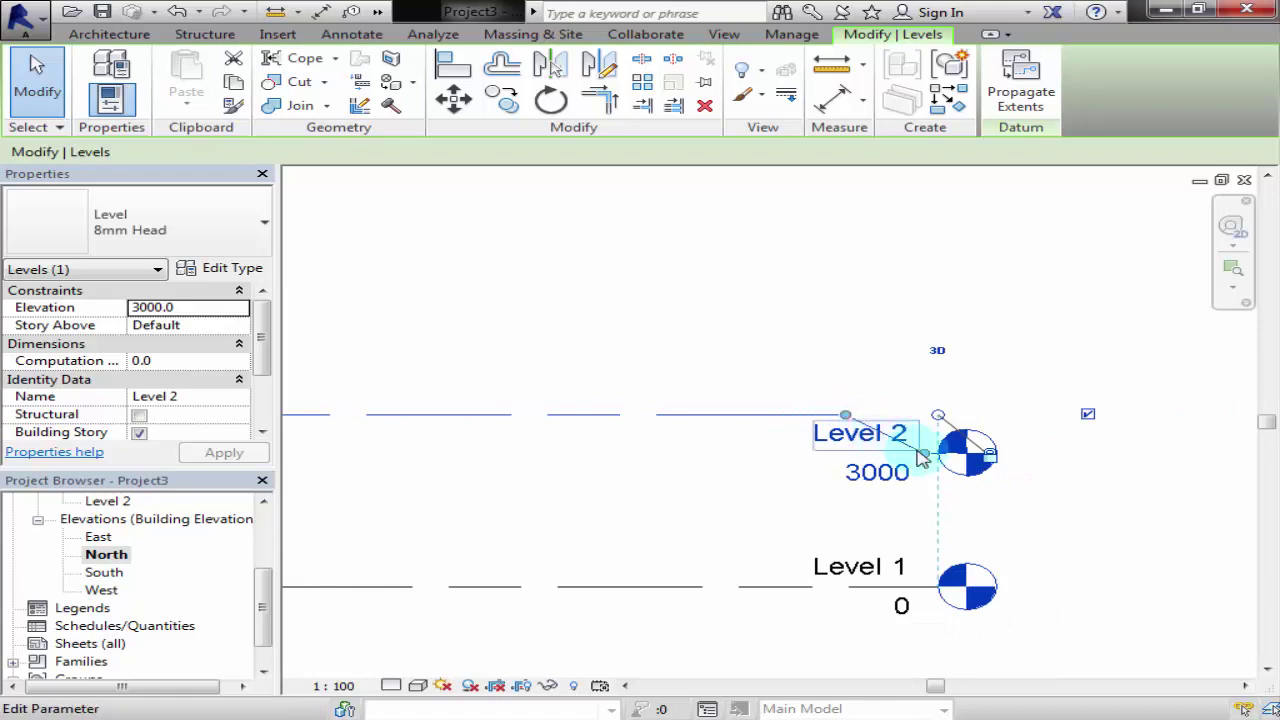
mouse_move(922, 455)
mouse_down()
mouse_move(847, 418)
mouse_move(925, 415)
mouse_move(927, 449)
mouse_move(925, 416)
mouse_up()
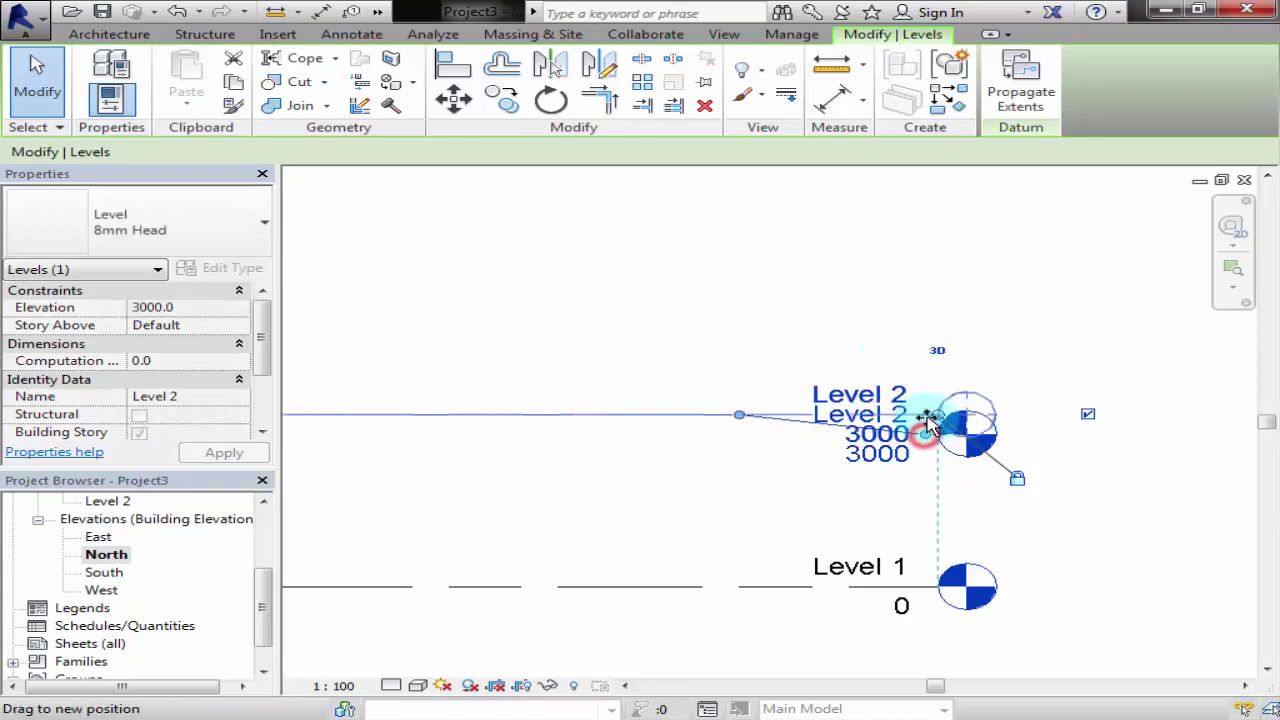
click(994, 303)
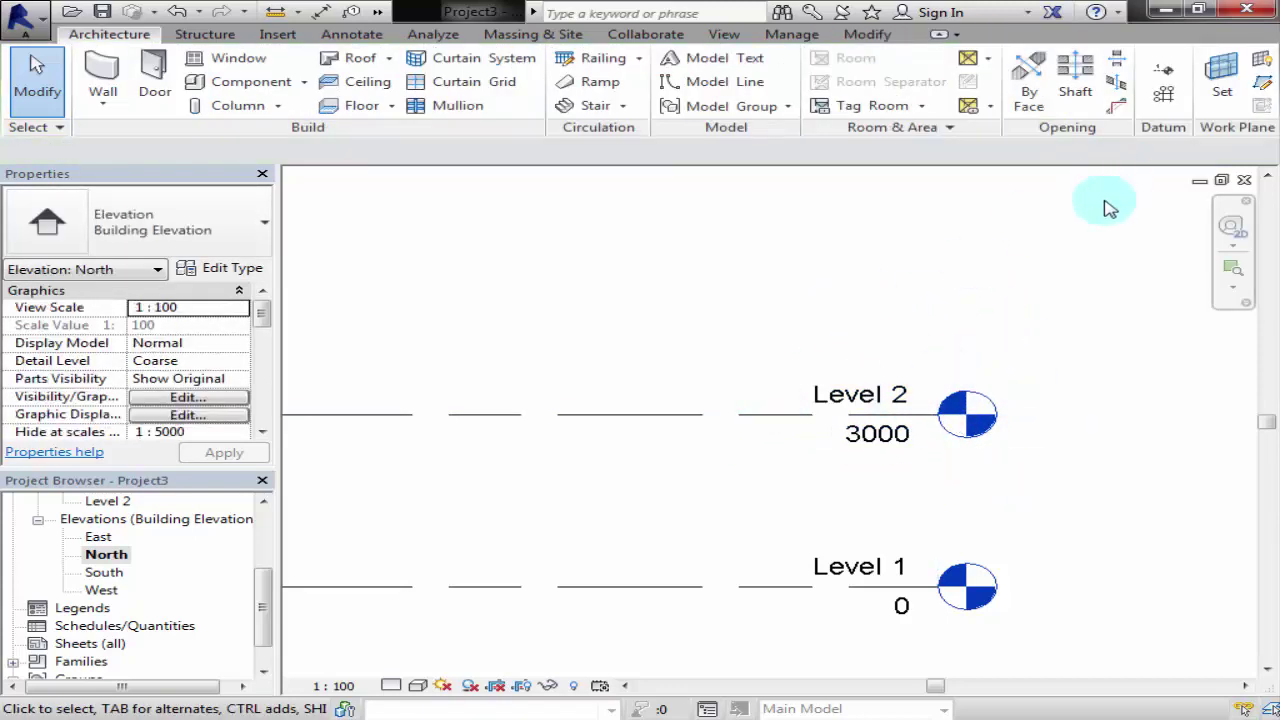
- Start the Level tool and pick the left start point of a new level above Level 2
scroll(1033, 321, down, 2)
scroll(903, 350, down, 1)
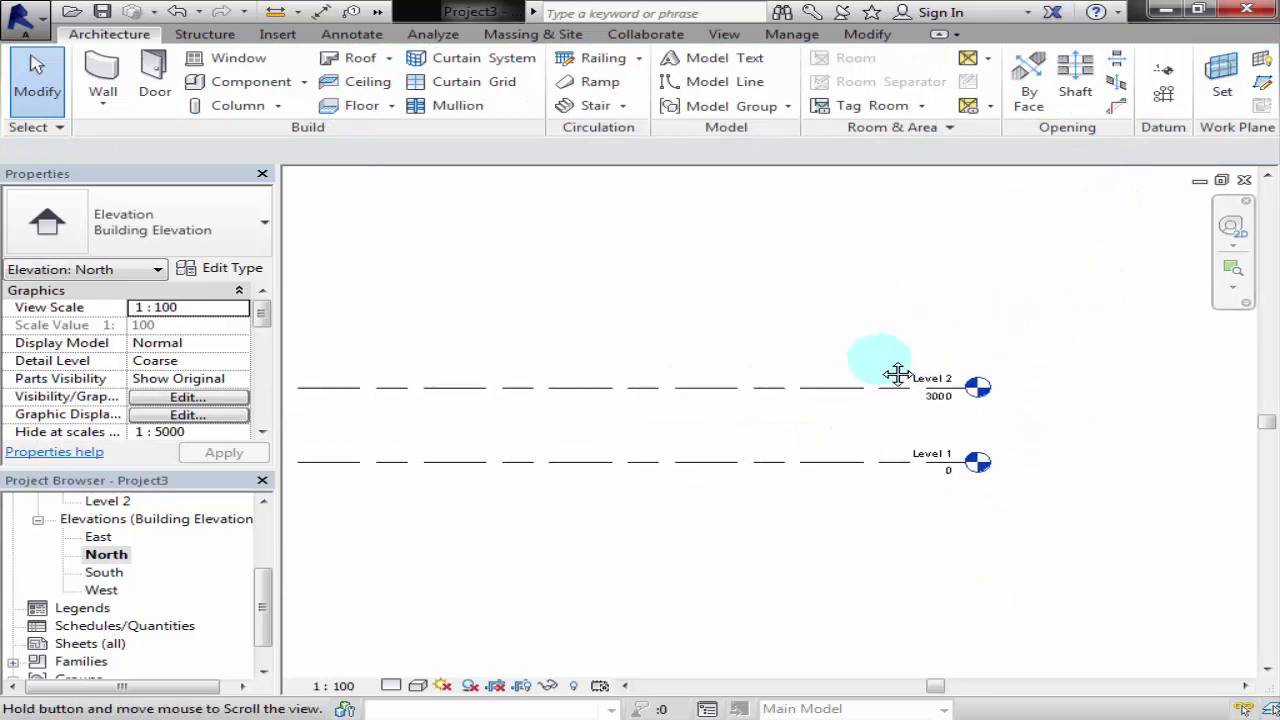
scroll(910, 300, down, 1)
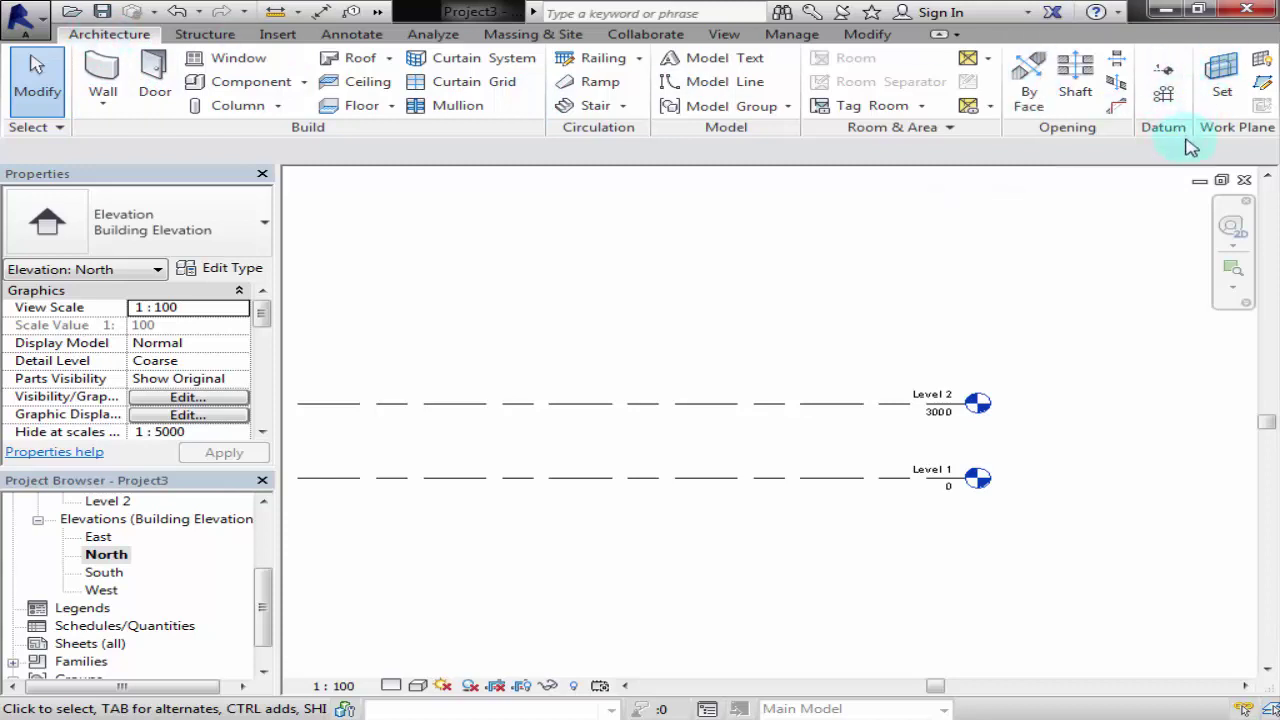
click(1163, 72)
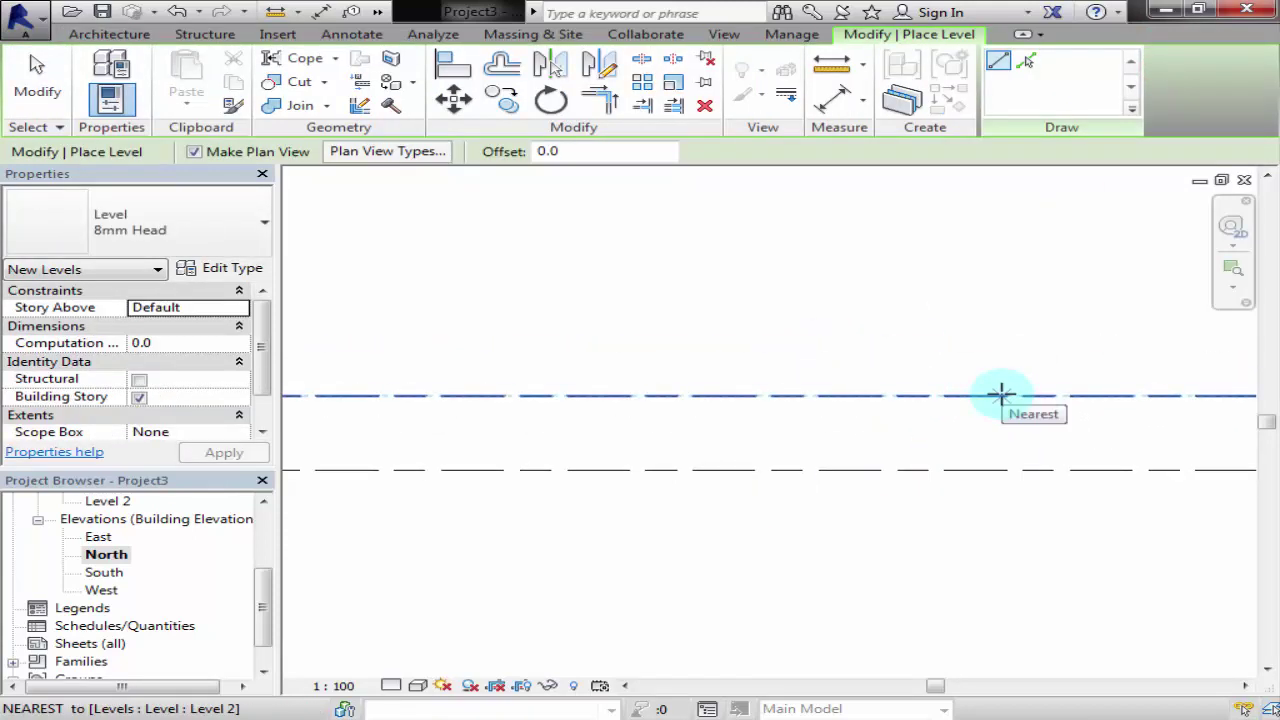
scroll(891, 360, down, 3)
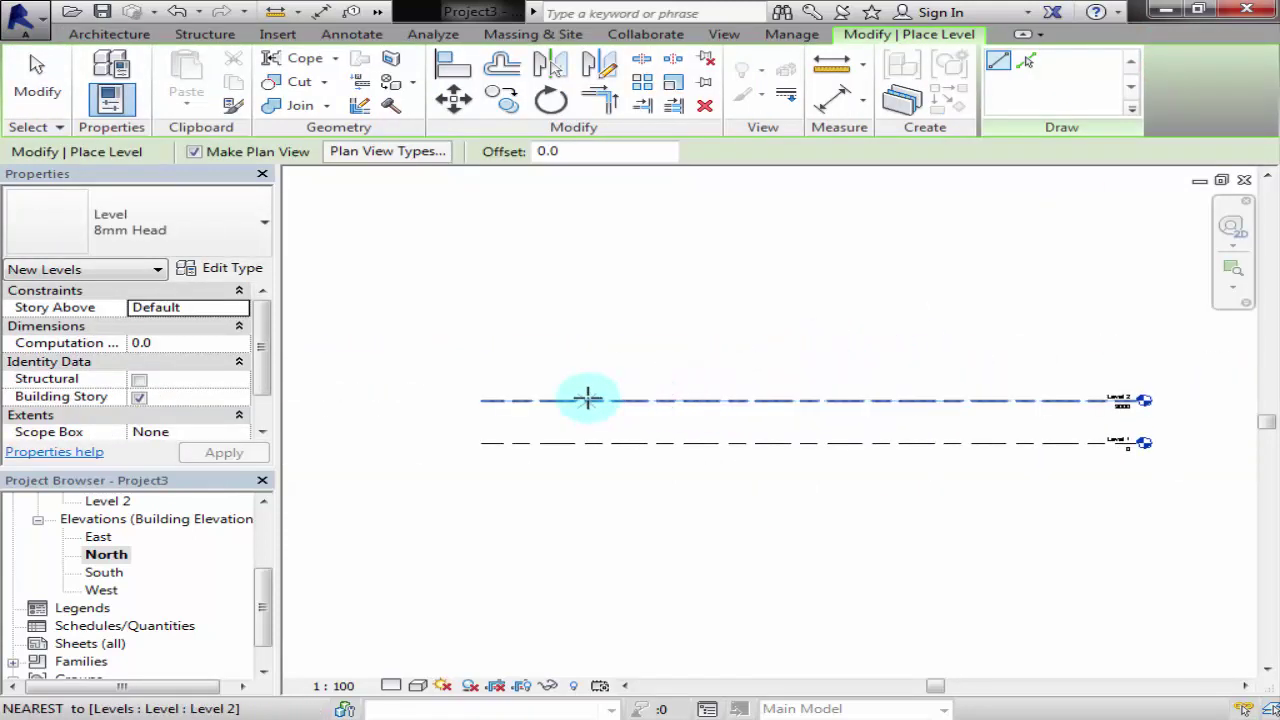
scroll(498, 404, up, 2)
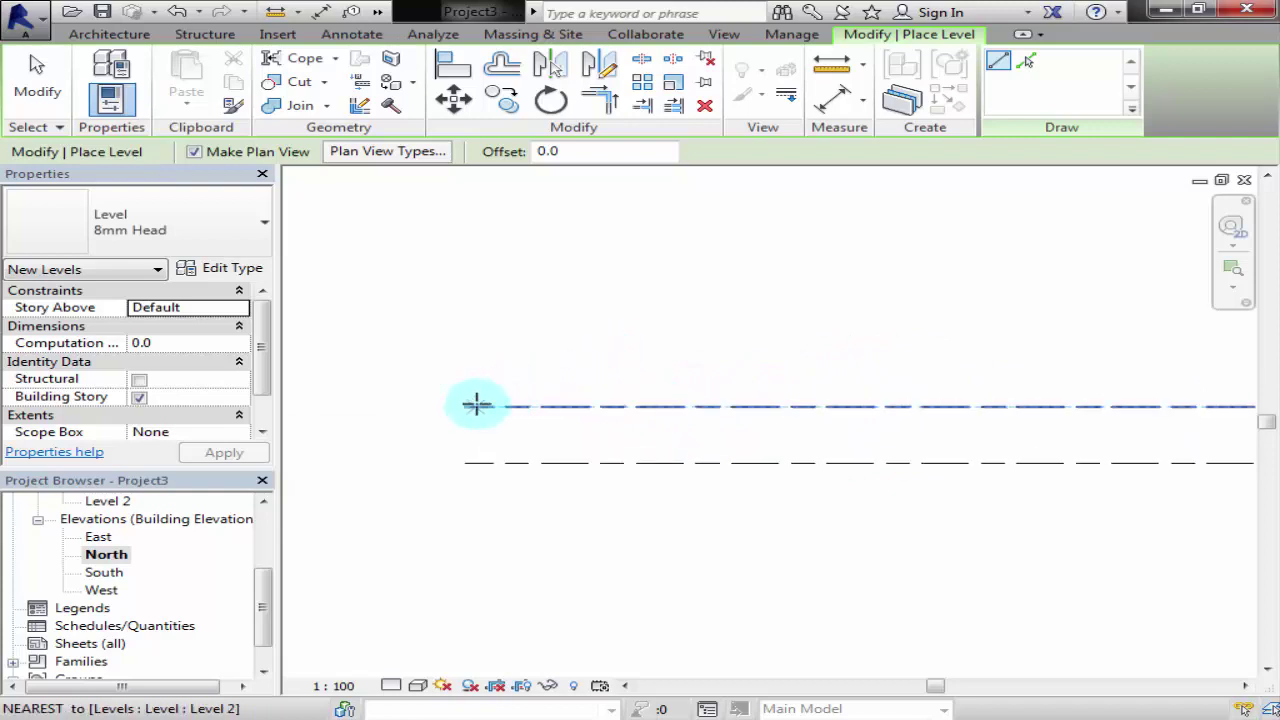
scroll(743, 309, down, 1)
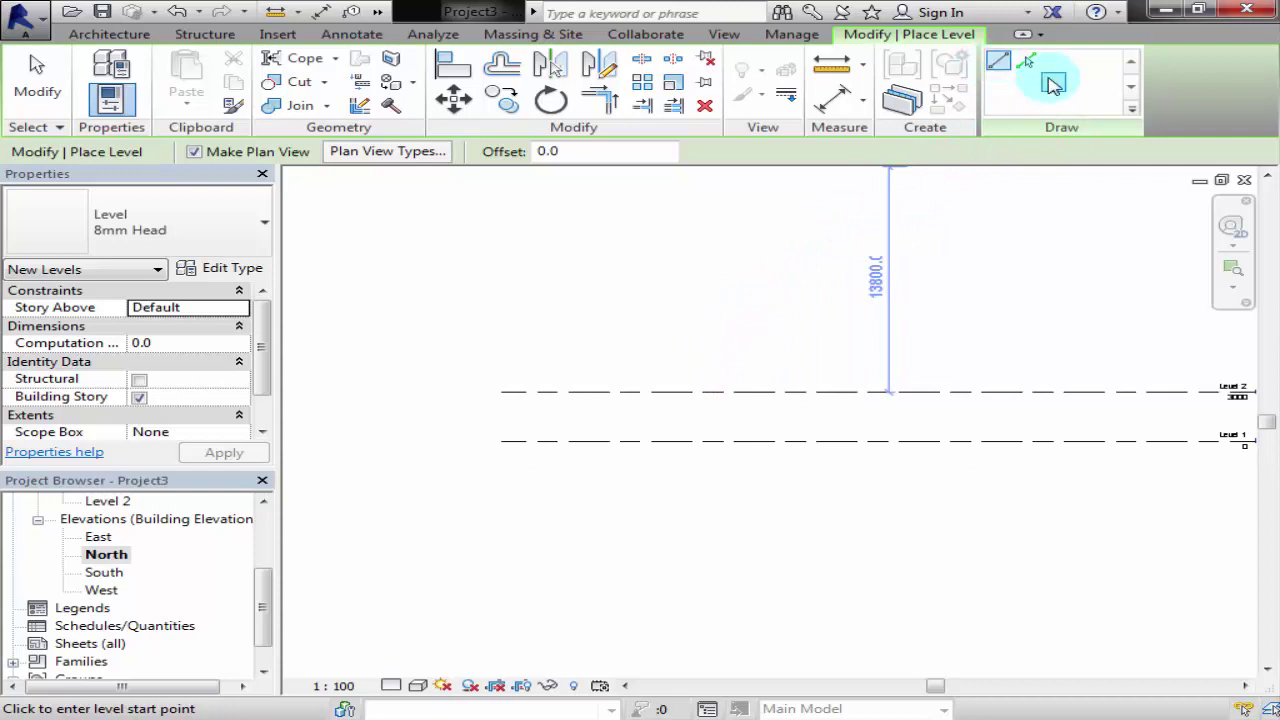
click(608, 390)
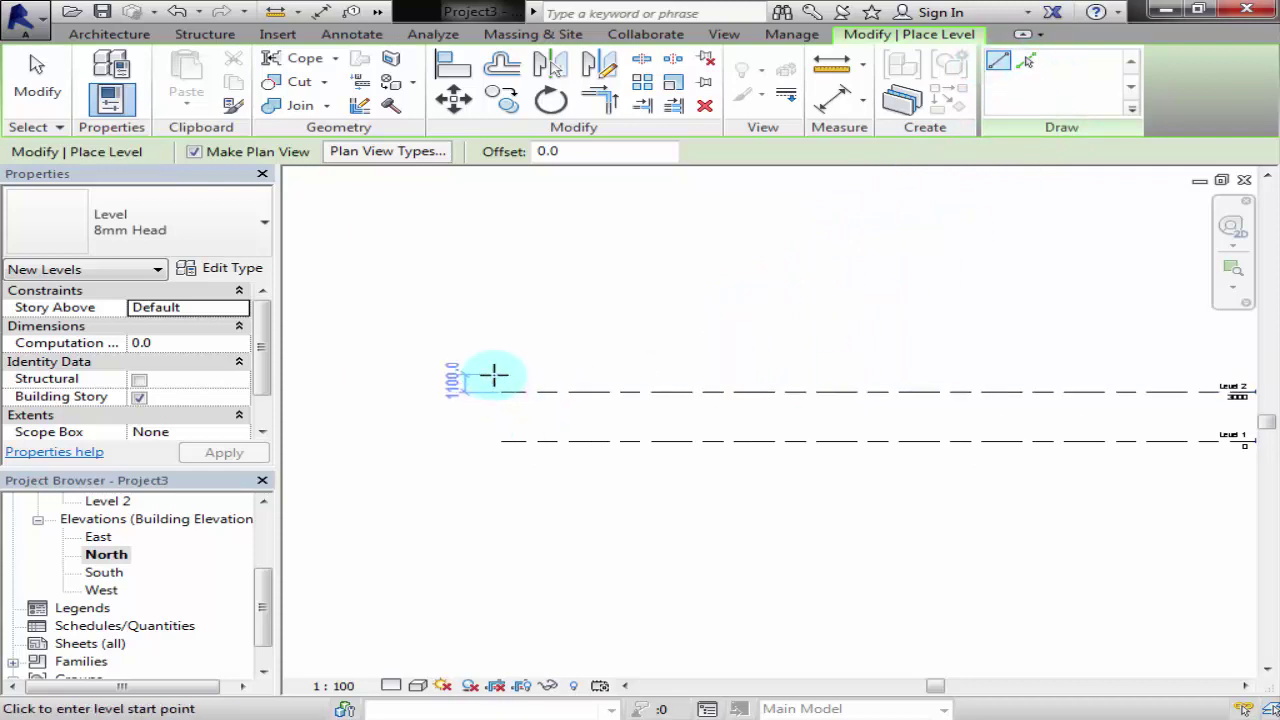
scroll(500, 422, down, 1)
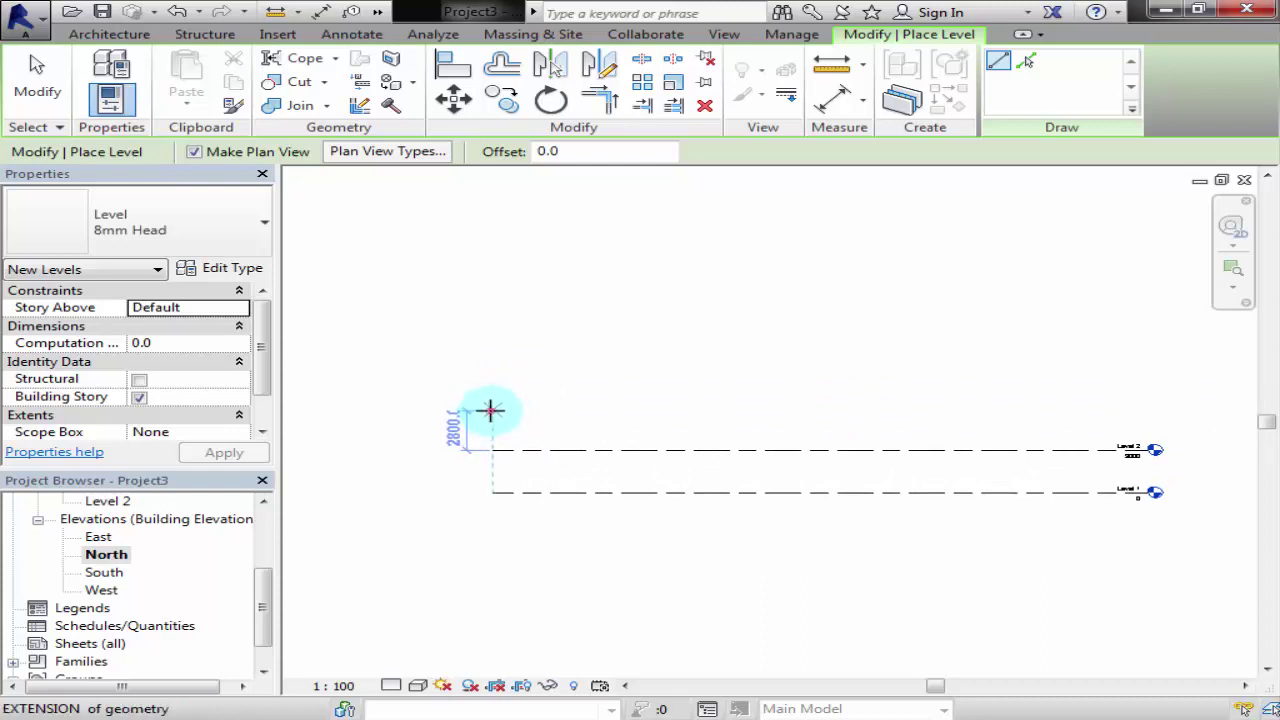
click(490, 410)
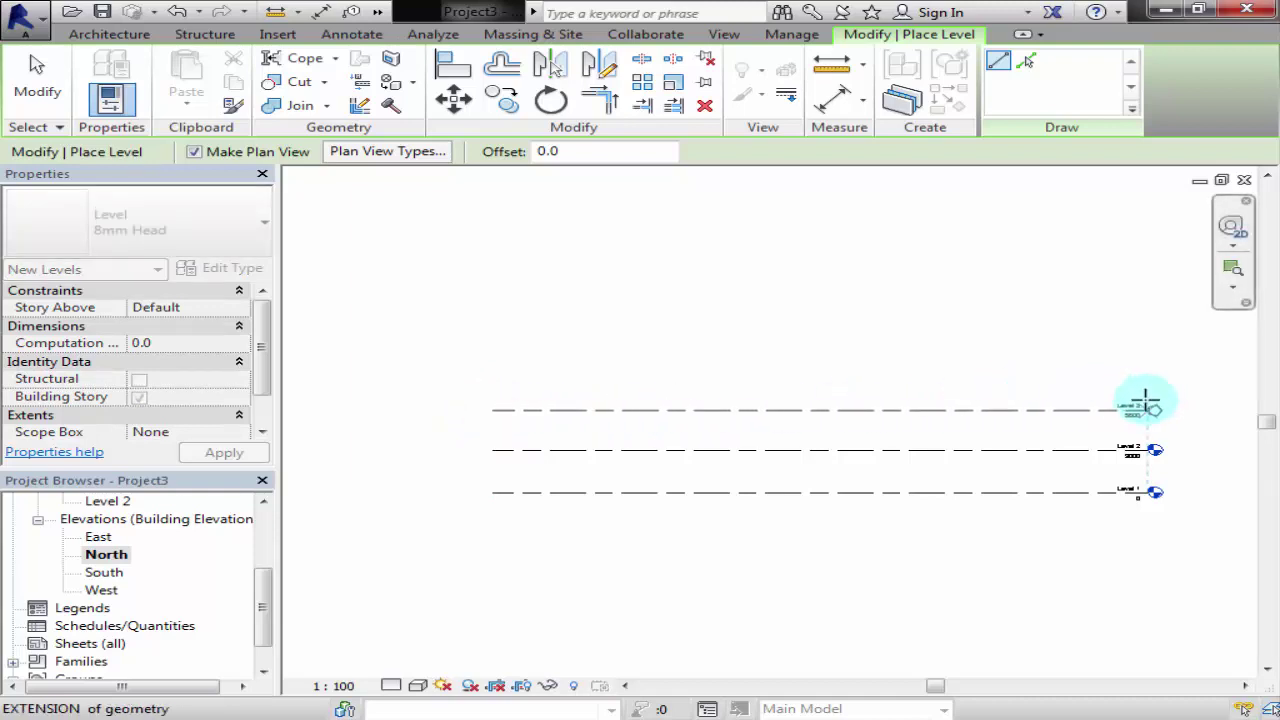
- Finish the Level 3 line at the right and zoom in to confirm its 5800 elevation
click(1145, 402)
mouse_move(1151, 486)
middle_down()
mouse_move(757, 463)
mouse_move(1006, 457)
middle_up()
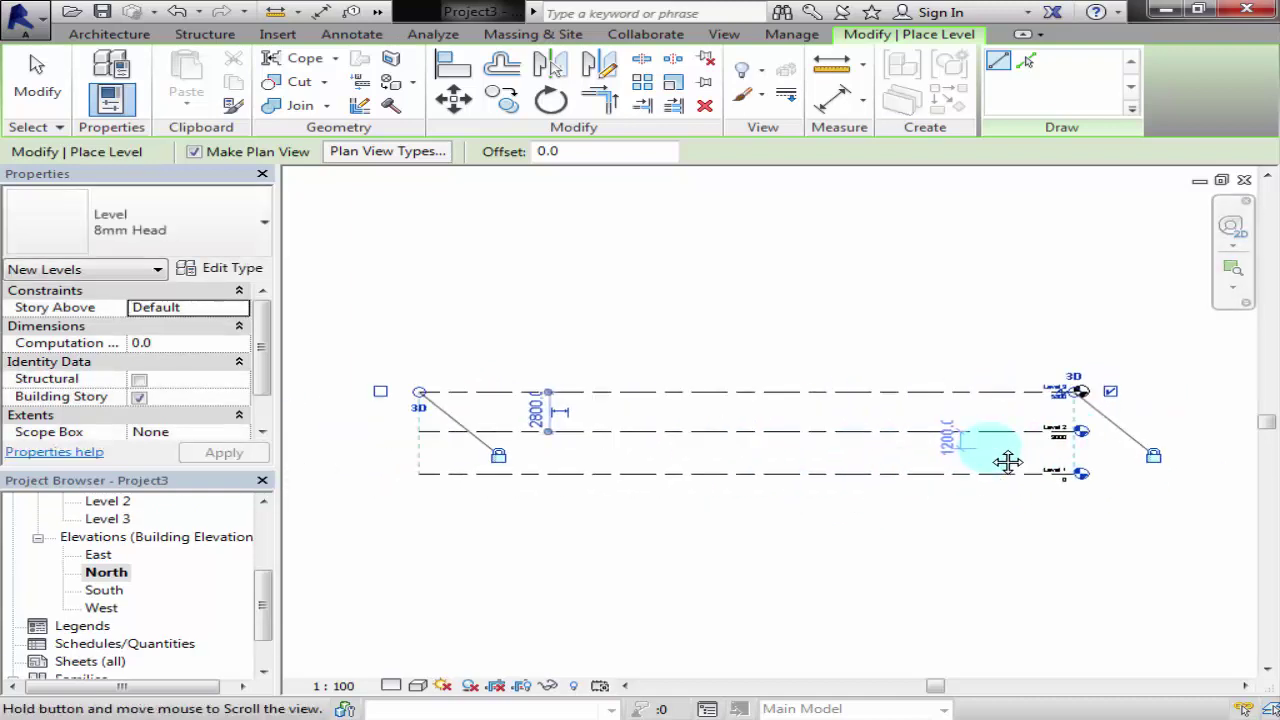
scroll(1150, 385, up, 2)
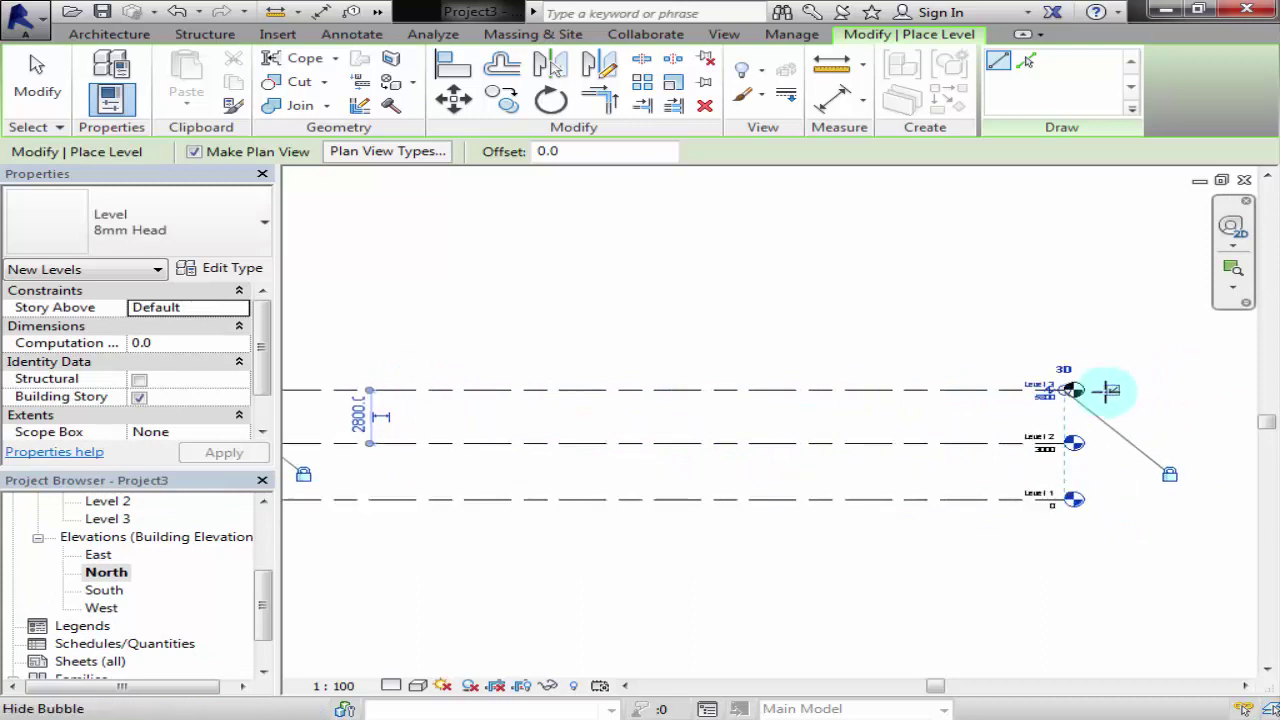
scroll(1120, 385, up, 2)
scroll(994, 434, up, 2)
scroll(986, 414, up, 2)
scroll(989, 460, down, 1)
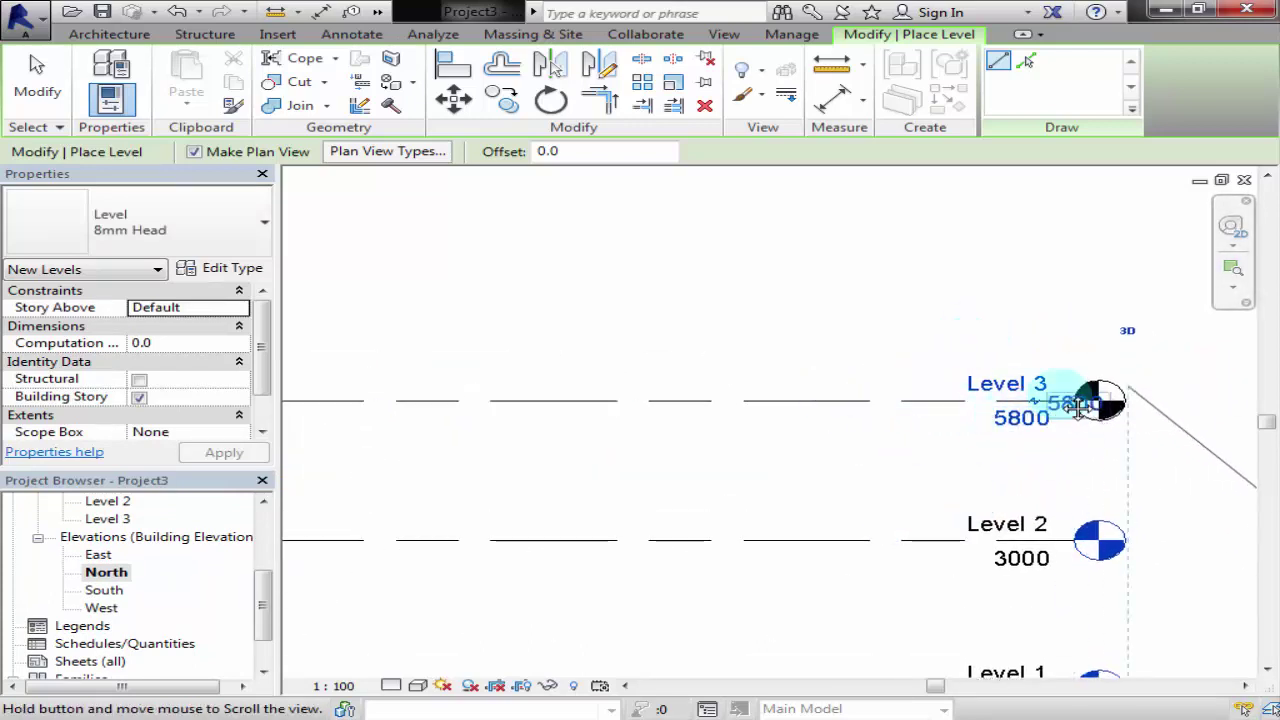
scroll(1063, 400, down, 2)
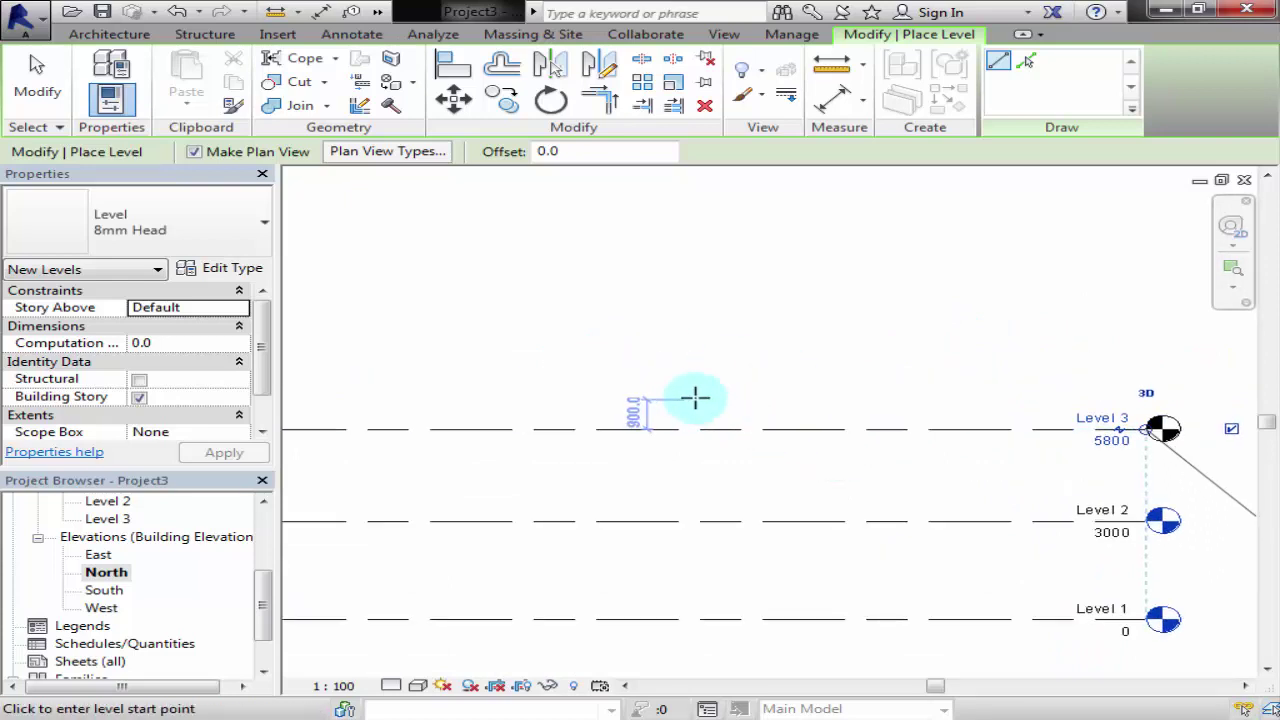
scroll(690, 430, down, 1)
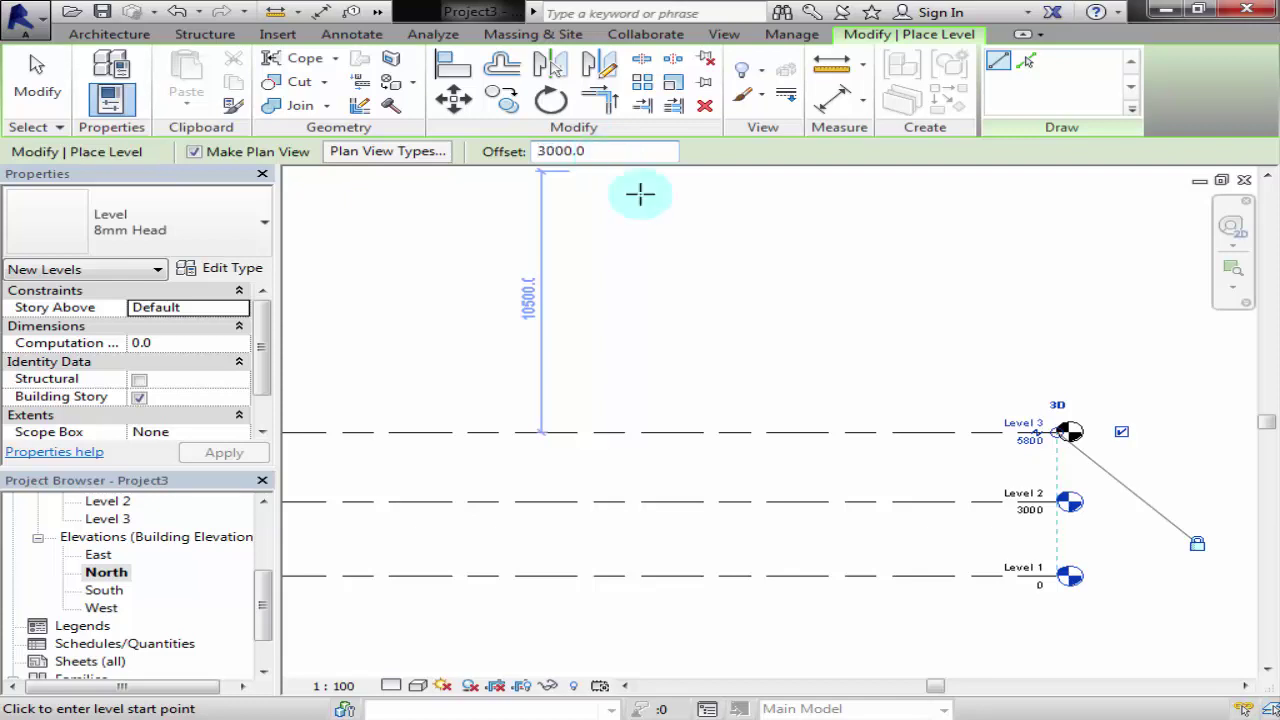
- Draw Level 4 at 8800, 3000 above Level 3, from its left to right ends
middle_drag(806, 368, 380, 347)
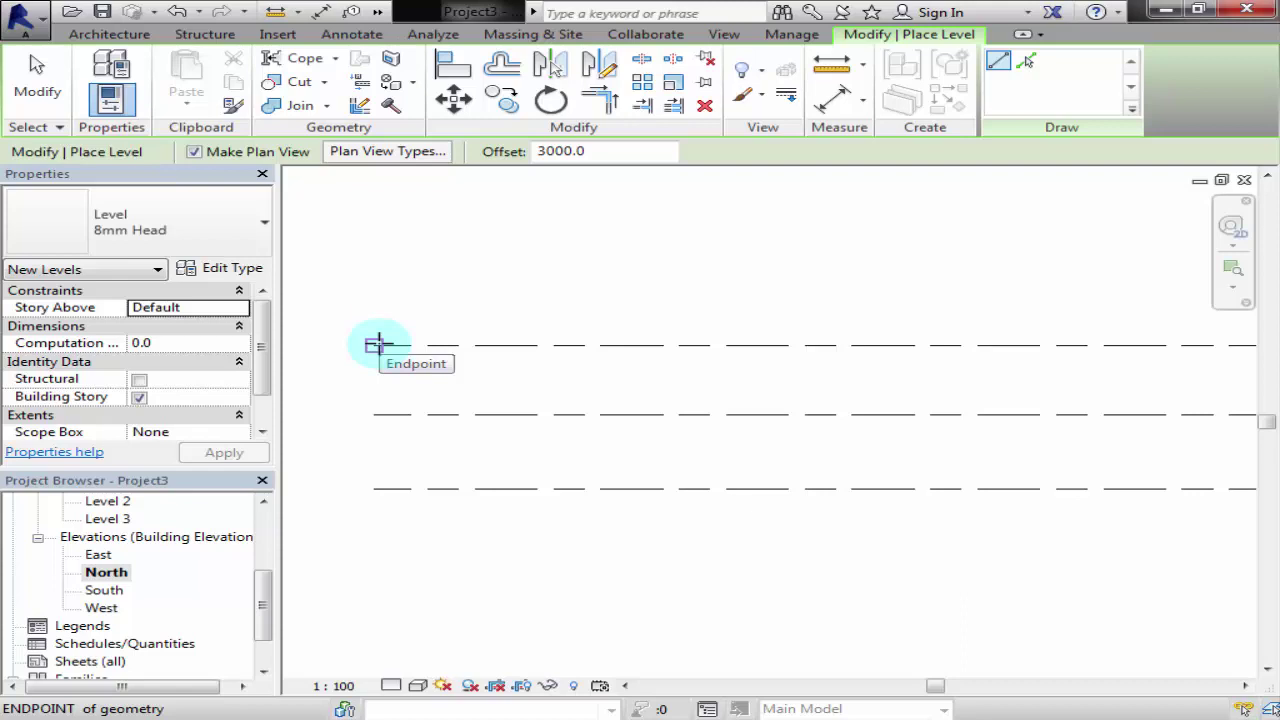
click(378, 345)
click(690, 404)
scroll(694, 406, down, 2)
middle_drag(766, 508, 617, 443)
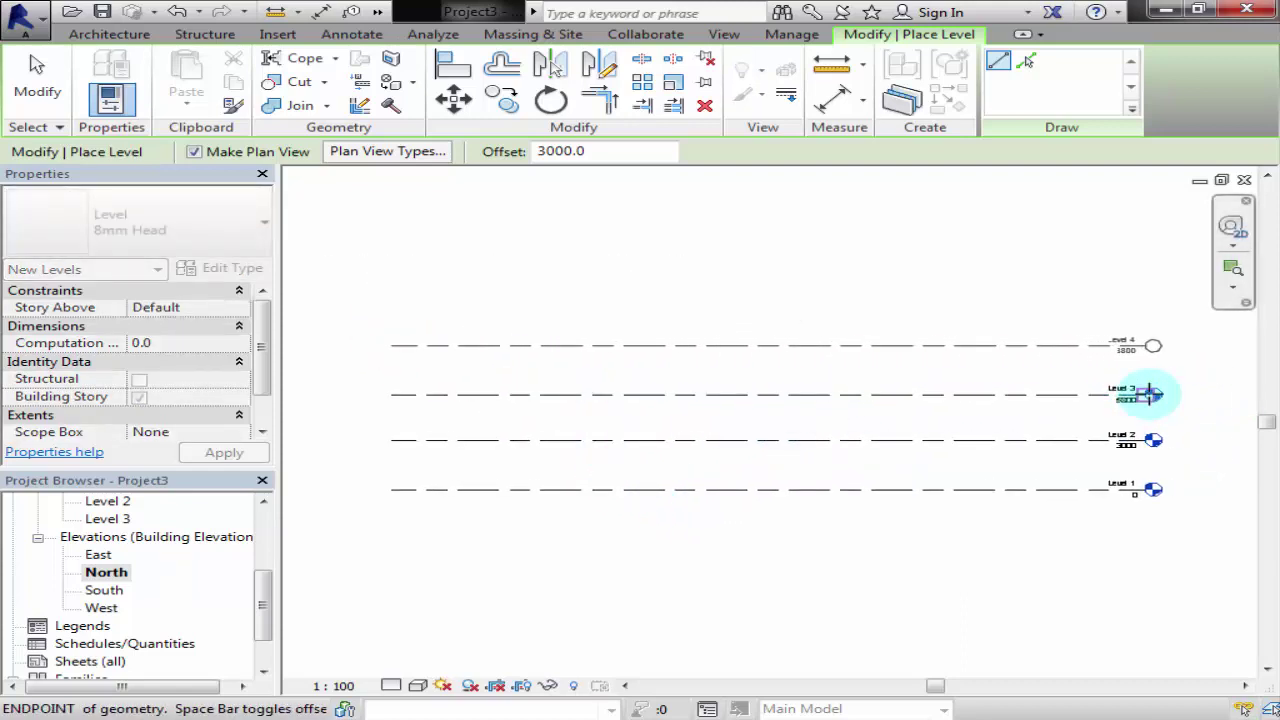
click(1150, 395)
- Zoom and pan to show all four levels, including Level 1's lower-left end
middle_drag(1106, 428, 1025, 385)
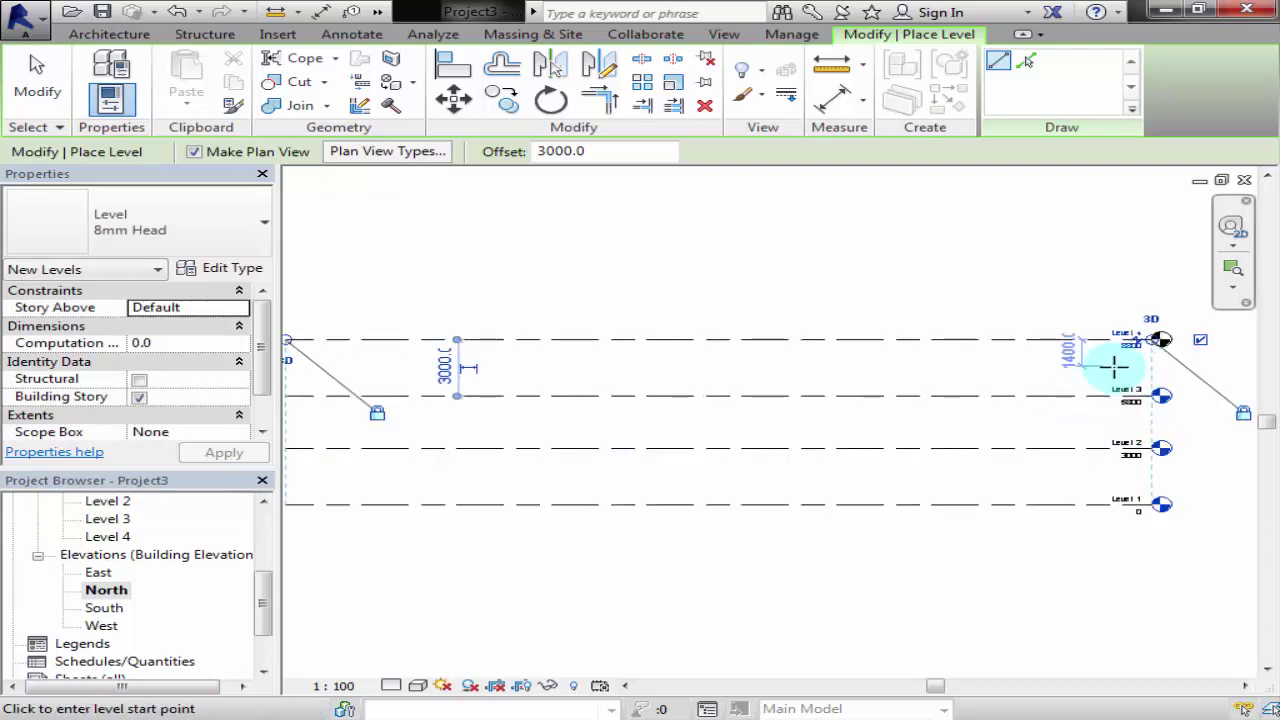
scroll(934, 471, up, 2)
scroll(957, 371, up, 1)
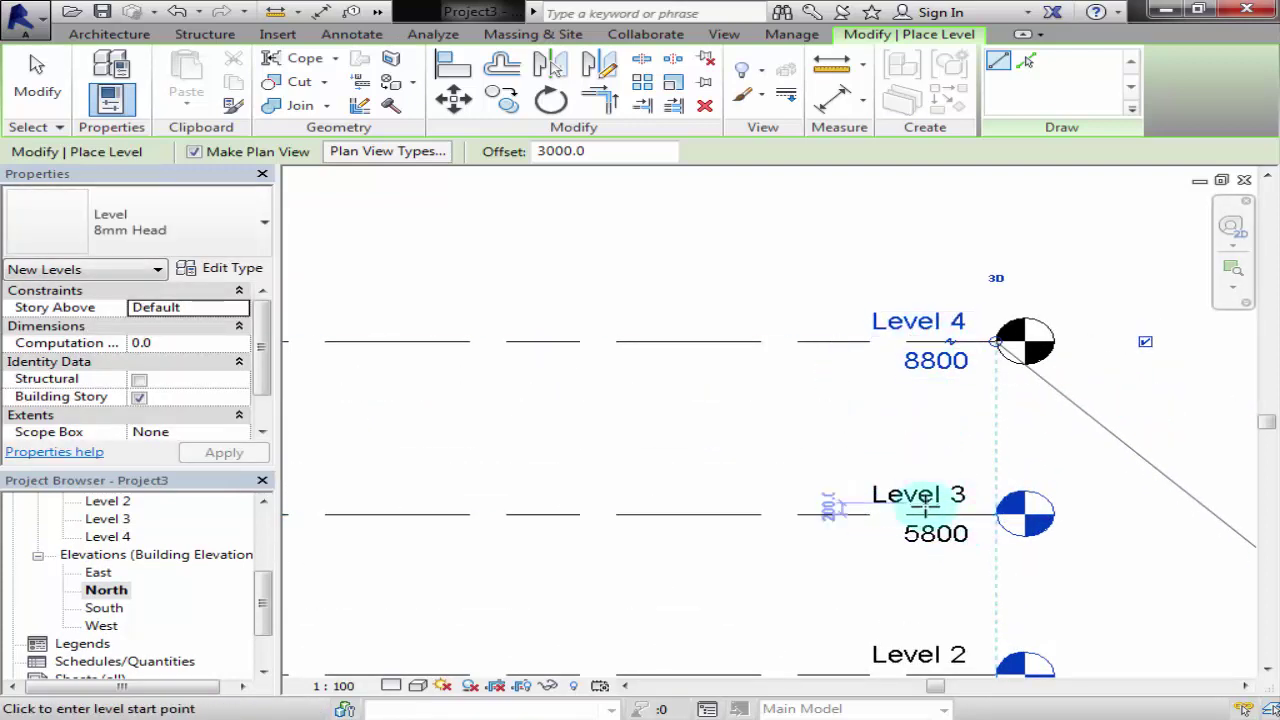
scroll(914, 430, down, 1)
scroll(940, 397, down, 4)
scroll(940, 397, down, 2)
middle_drag(677, 491, 766, 449)
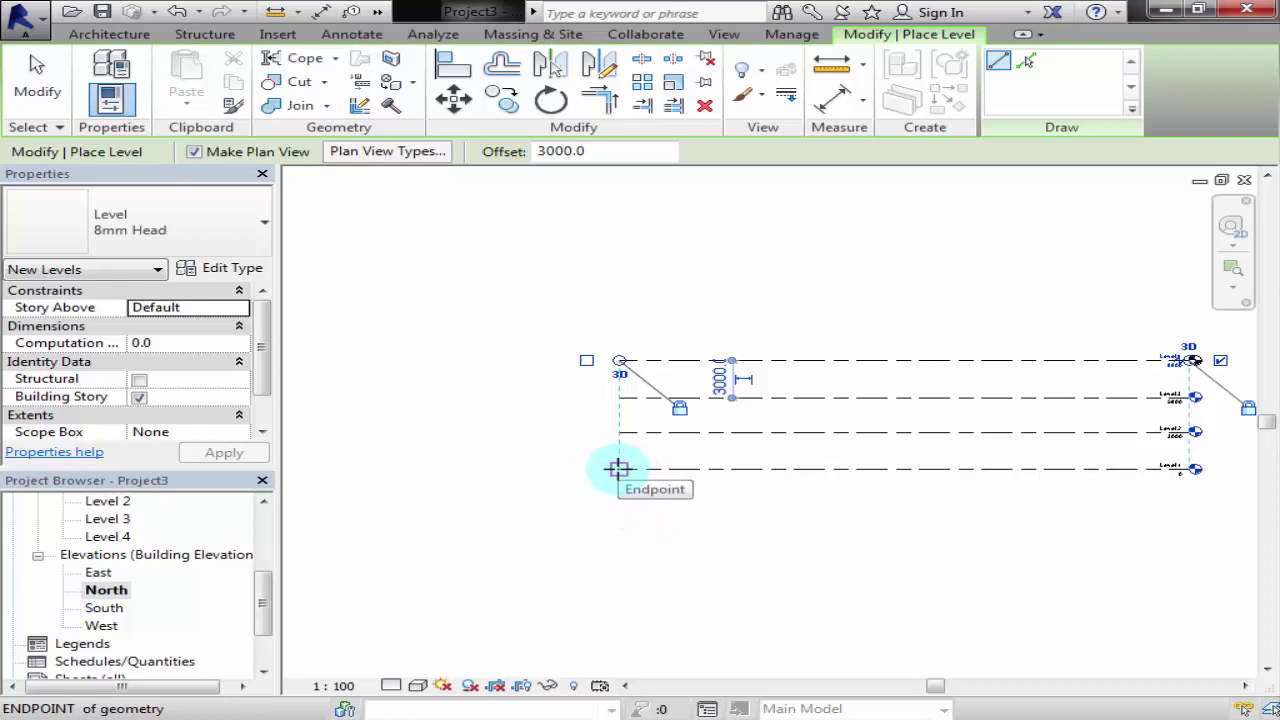
middle_drag(680, 534, 700, 554)
scroll(630, 477, up, 2)
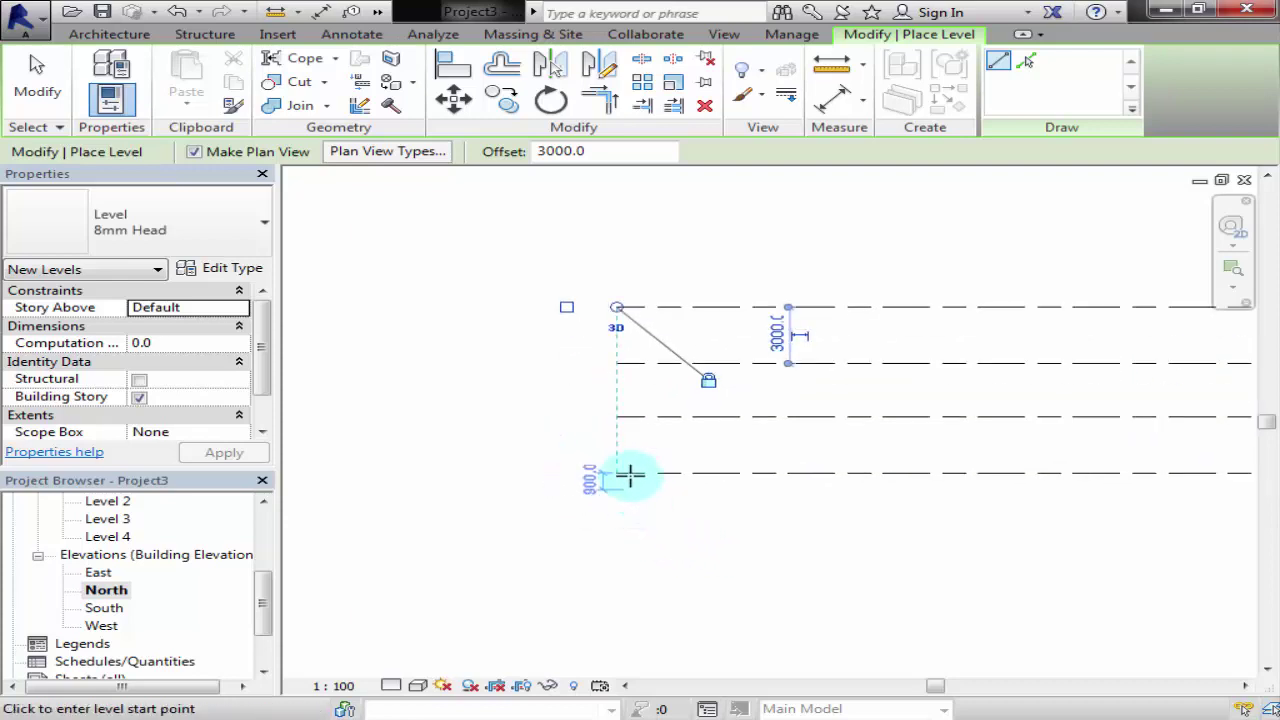
- Draw Level 5 at -3000, 3000 below Level 1, using Level 1's endpoints
click(617, 472)
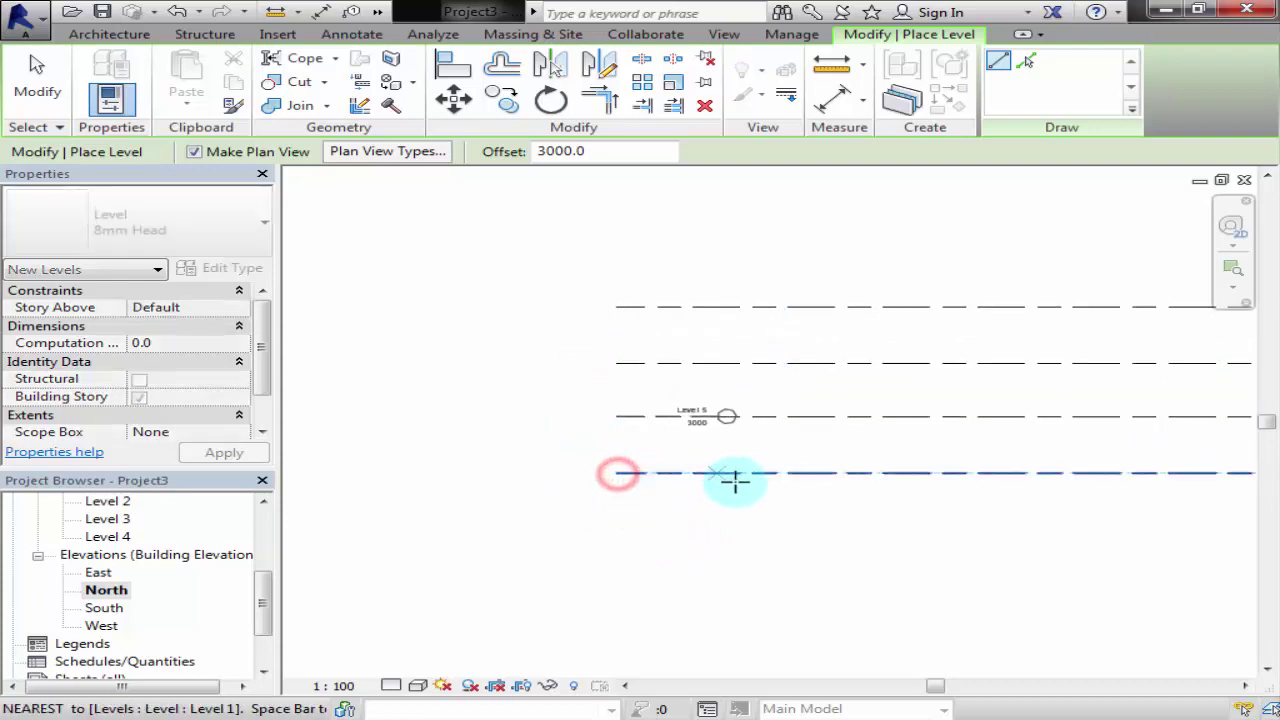
click(617, 472)
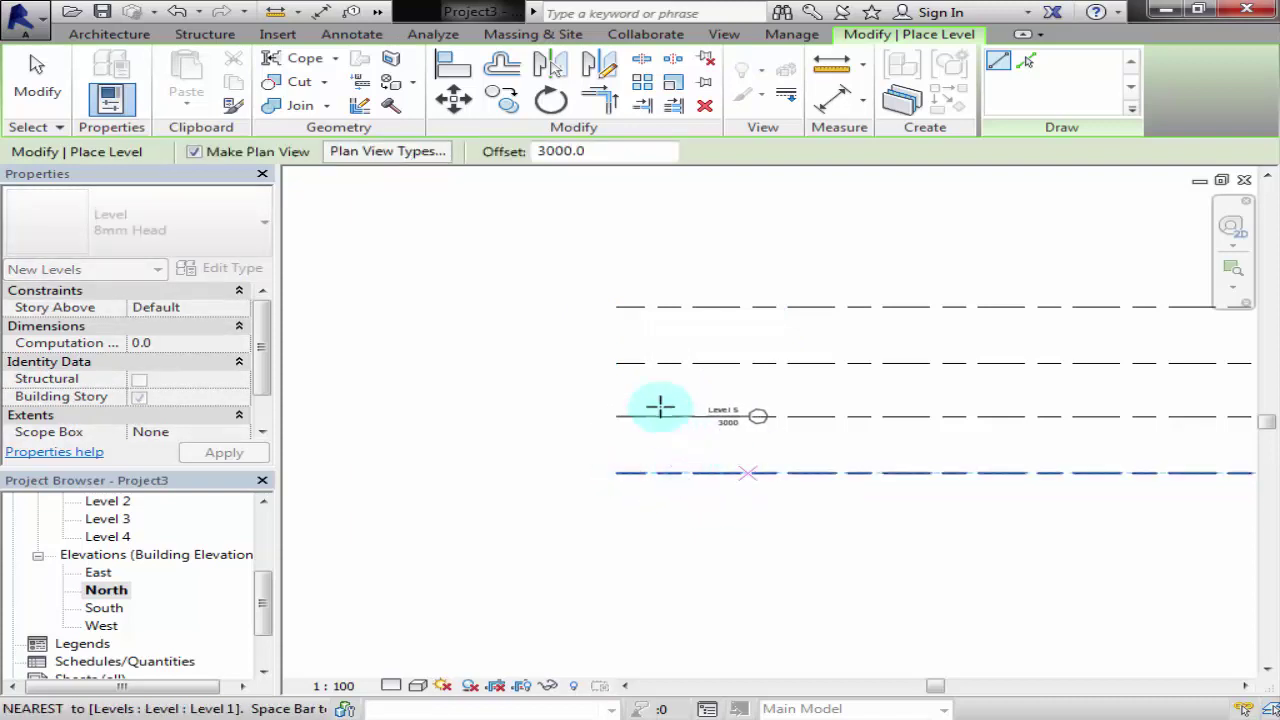
click(660, 404)
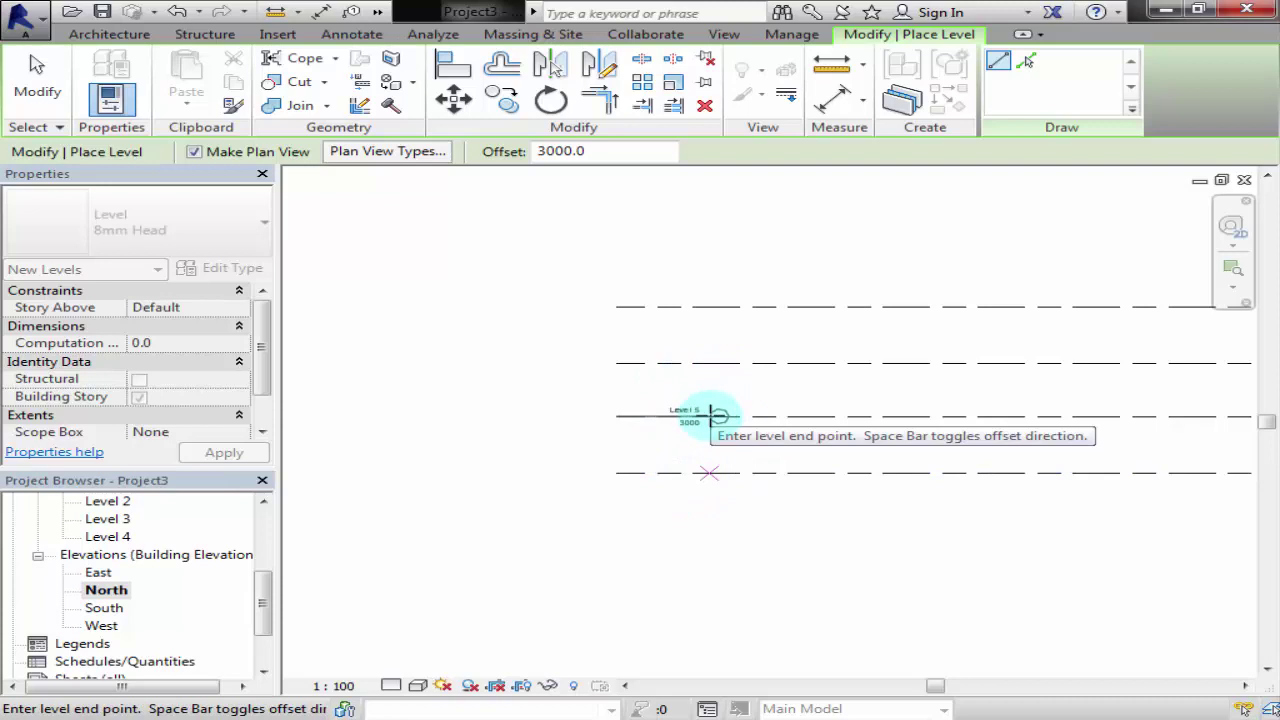
scroll(900, 525, down, 2)
middle_drag(991, 546, 720, 593)
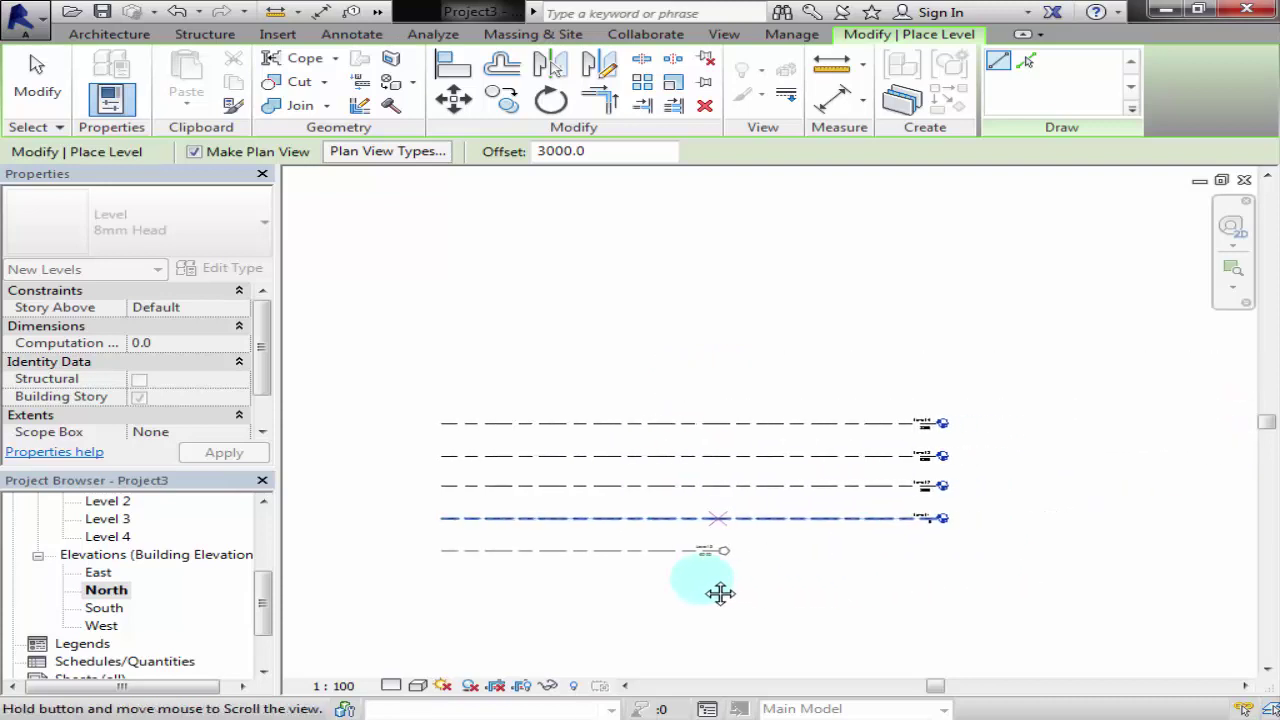
scroll(928, 515, up, 1)
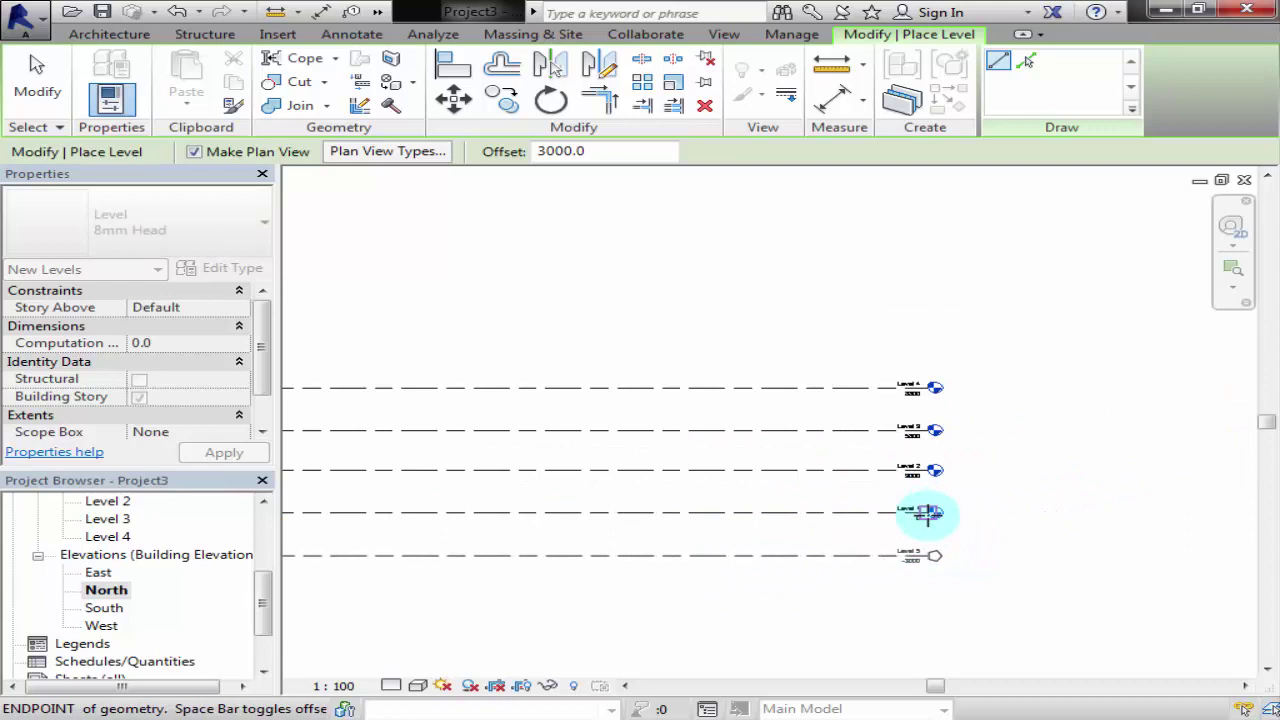
click(928, 514)
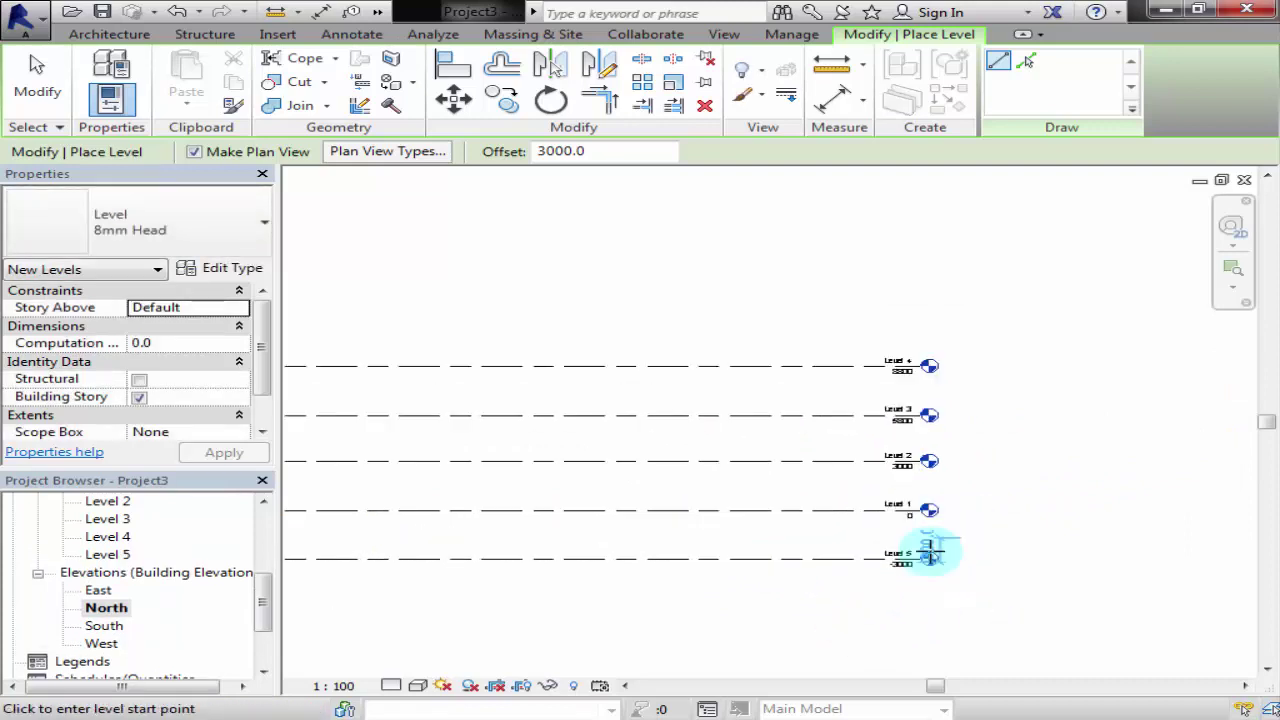
- Bring all five levels into view and exit the Level tool
scroll(928, 551, up, 2)
scroll(960, 555, up, 1)
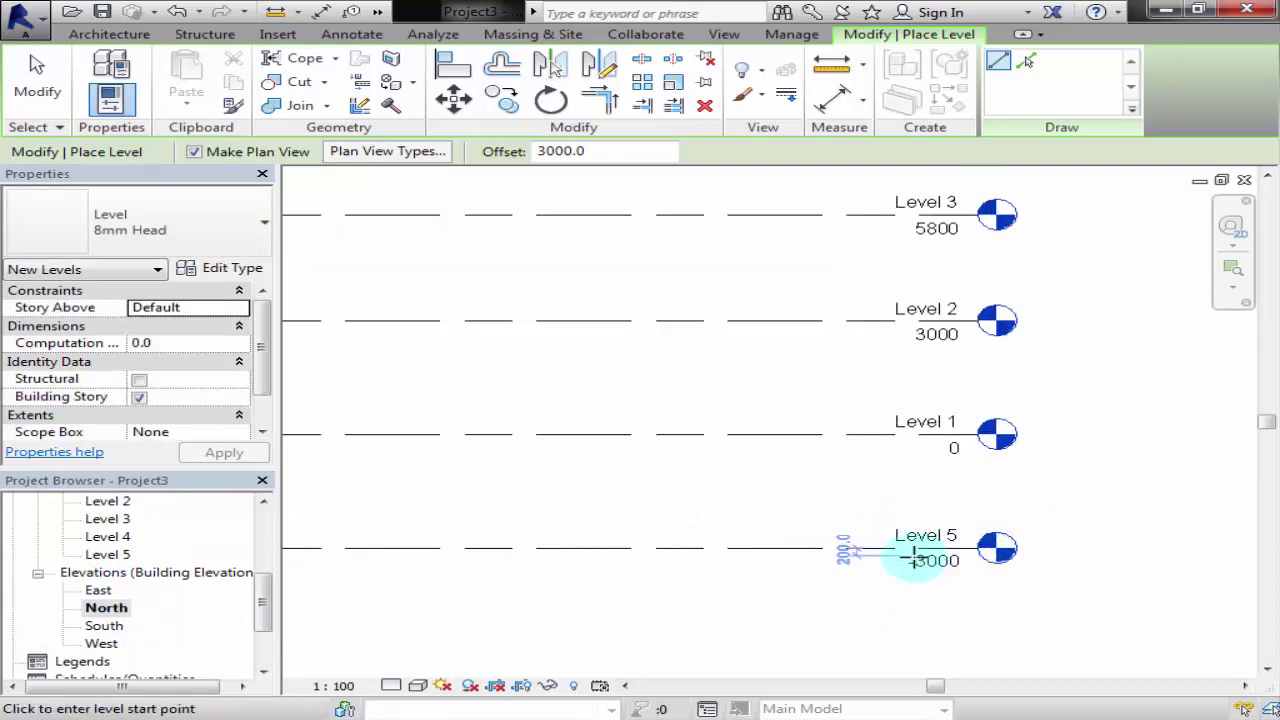
scroll(857, 437, down, 2)
middle_drag(857, 437, 900, 551)
middle_drag(686, 443, 796, 475)
key(Escape)
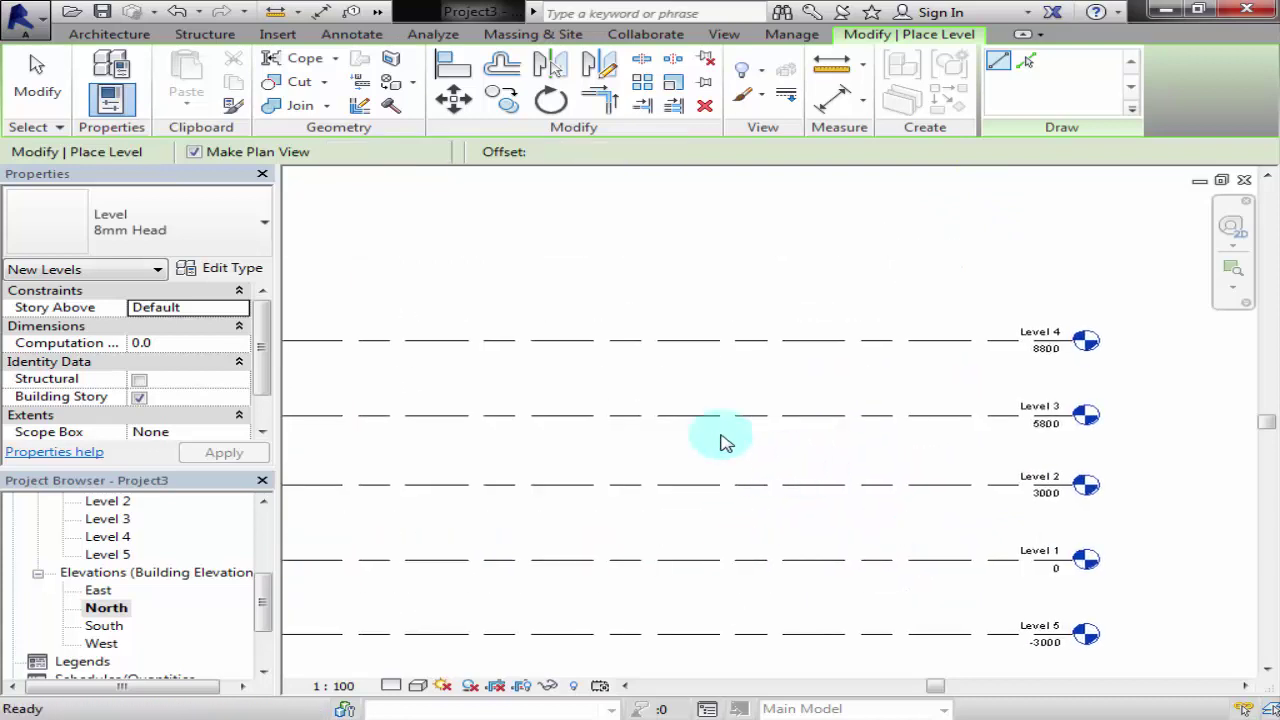
key(Escape)
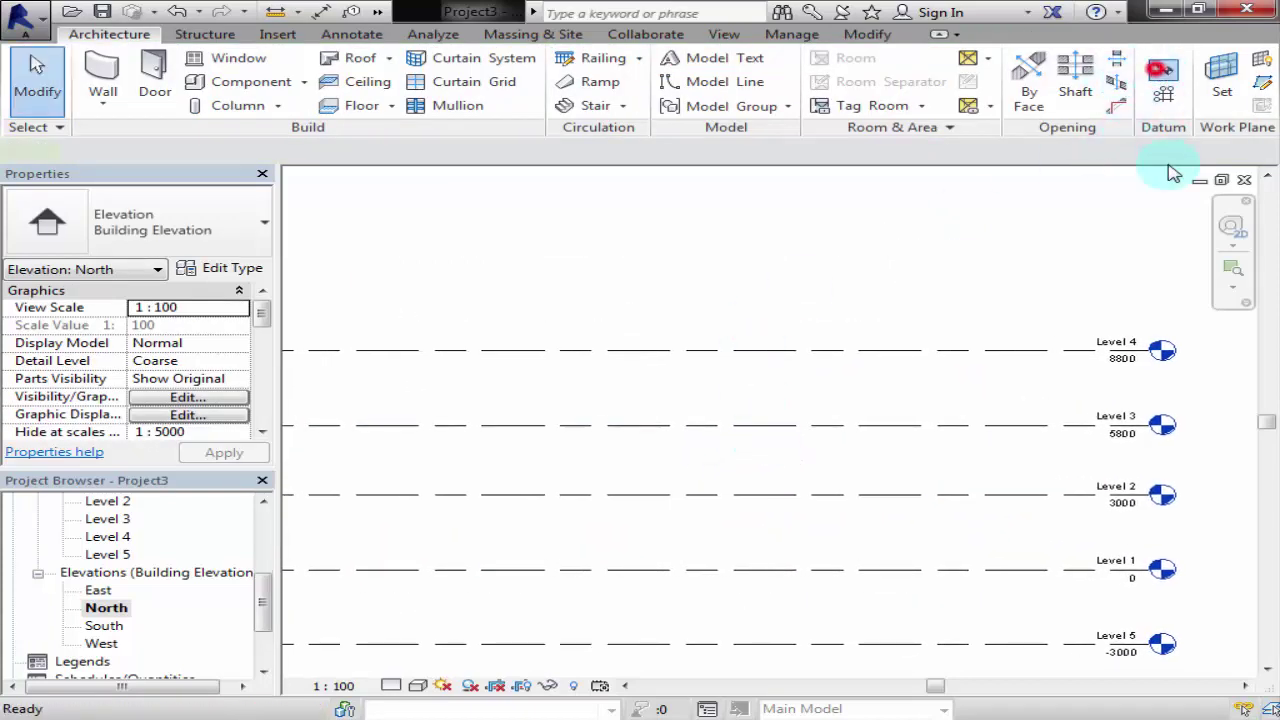
- Restart the Level tool in pick-line mode and set the offset distance for the new level
click(1163, 80)
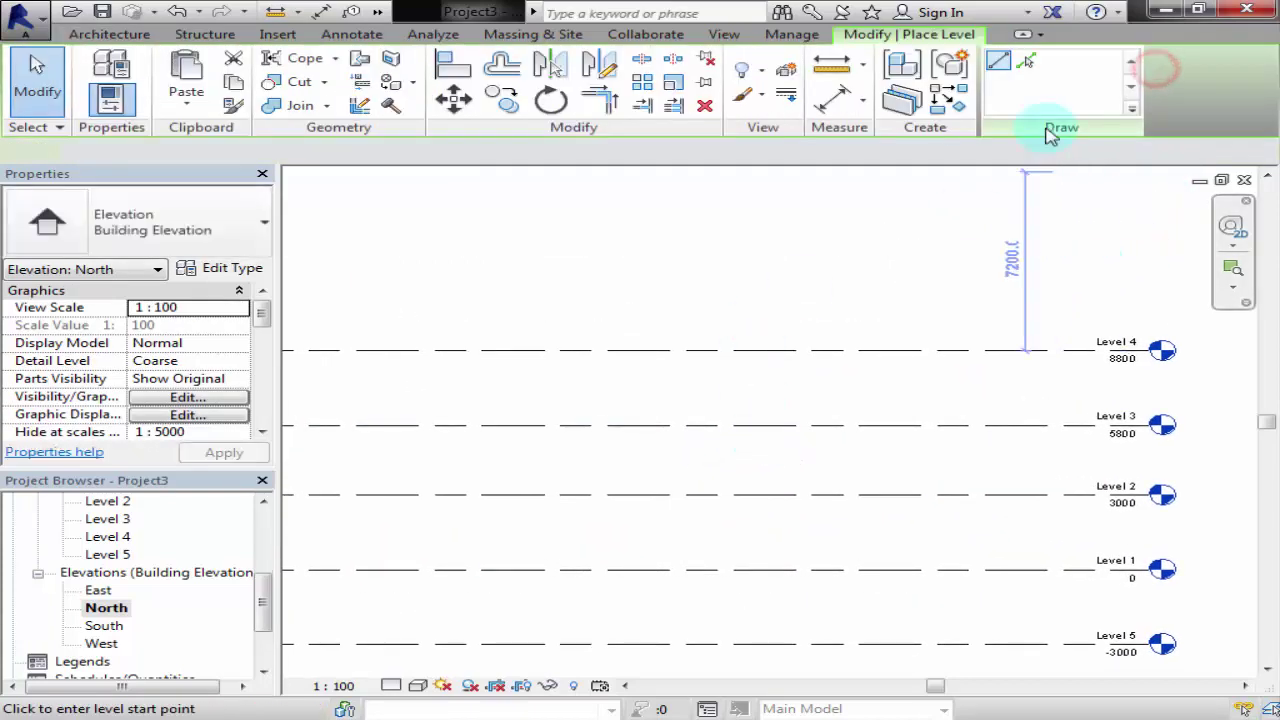
click(1025, 62)
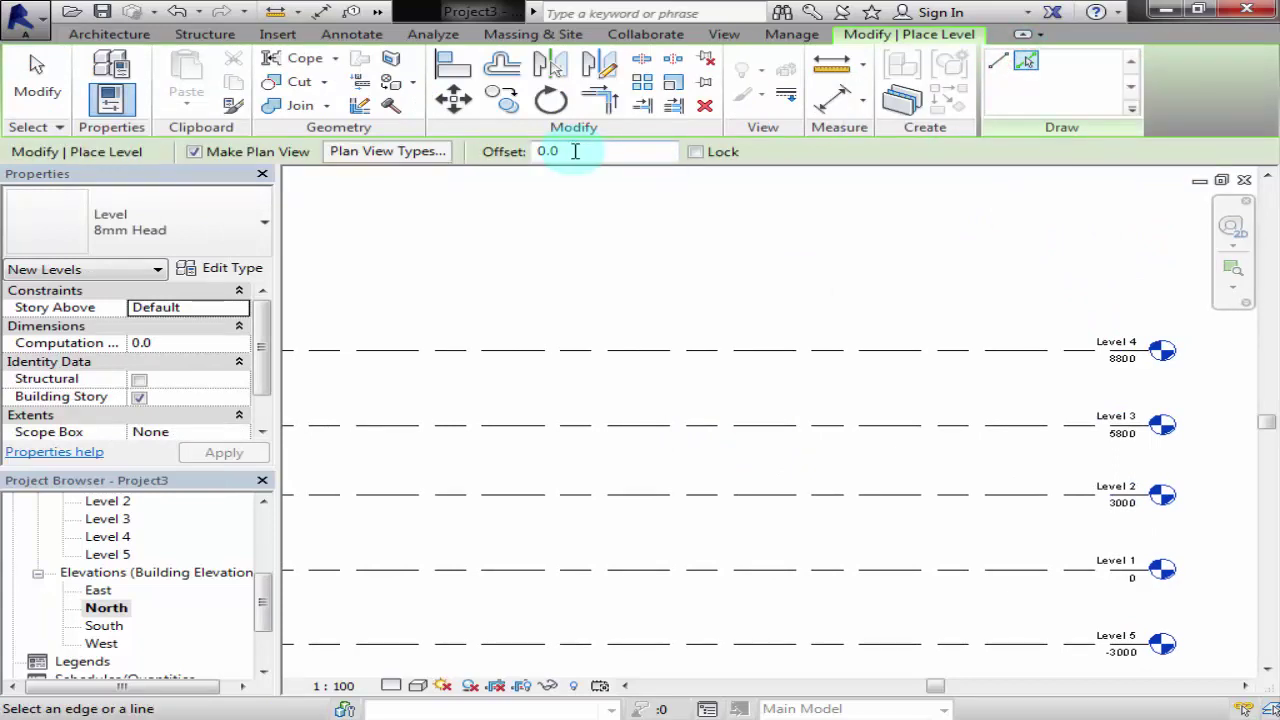
click(572, 151)
text(3000)
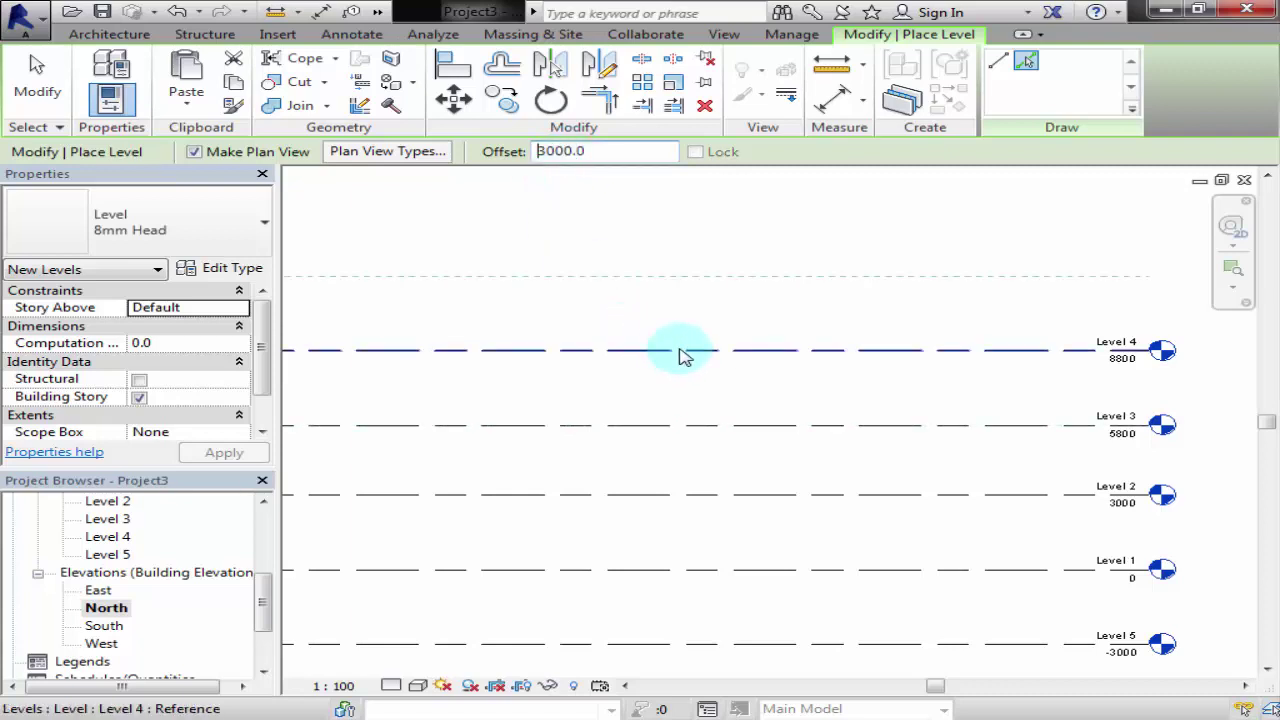
middle_drag(681, 357, 777, 402)
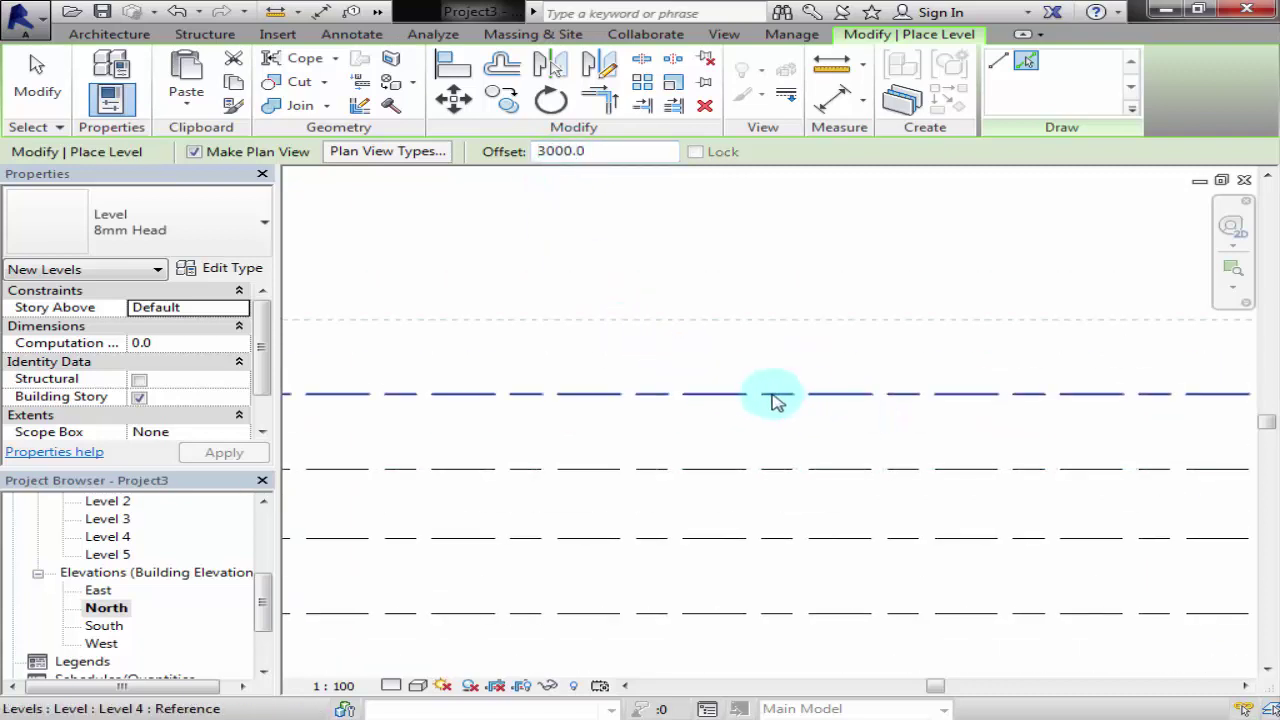
scroll(770, 396, down, 2)
scroll(732, 405, up, 2)
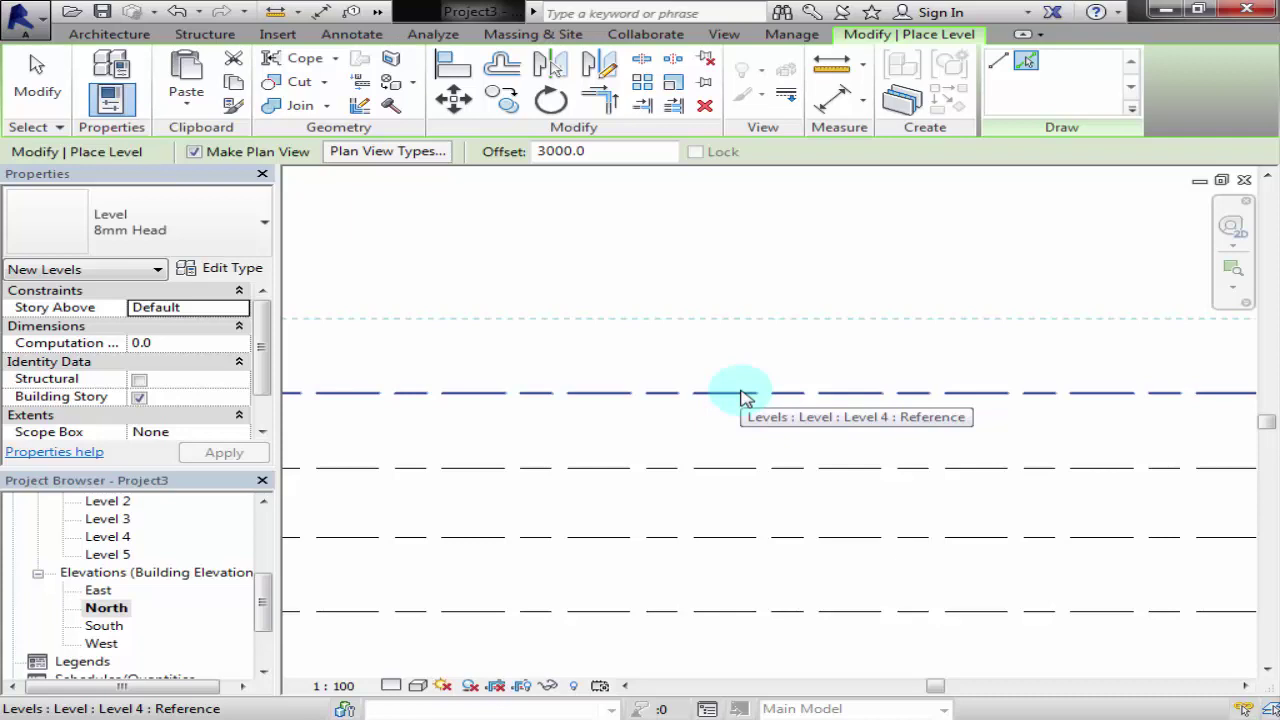
- Create Level 6 at 11800, 3000 above Level 4, then stop adding levels
middle_drag(742, 398, 692, 425)
scroll(692, 425, down, 2)
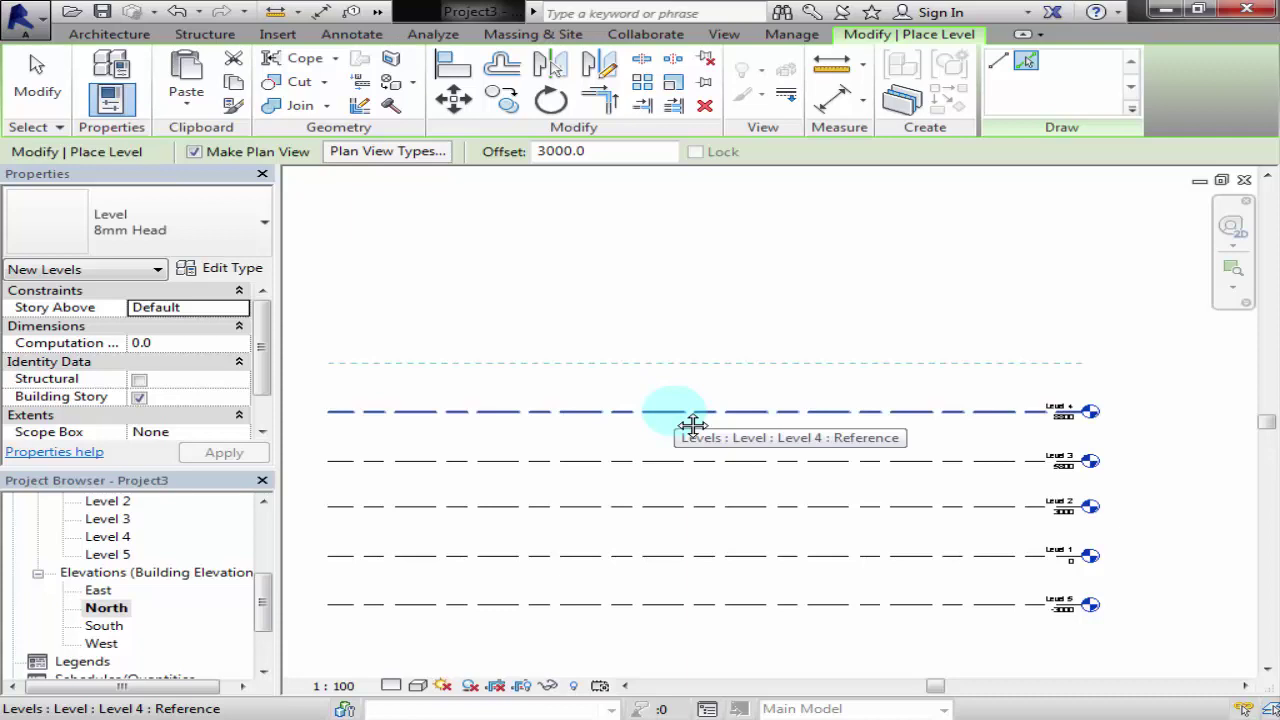
click(692, 425)
middle_drag(1034, 408, 794, 443)
scroll(794, 443, up, 2)
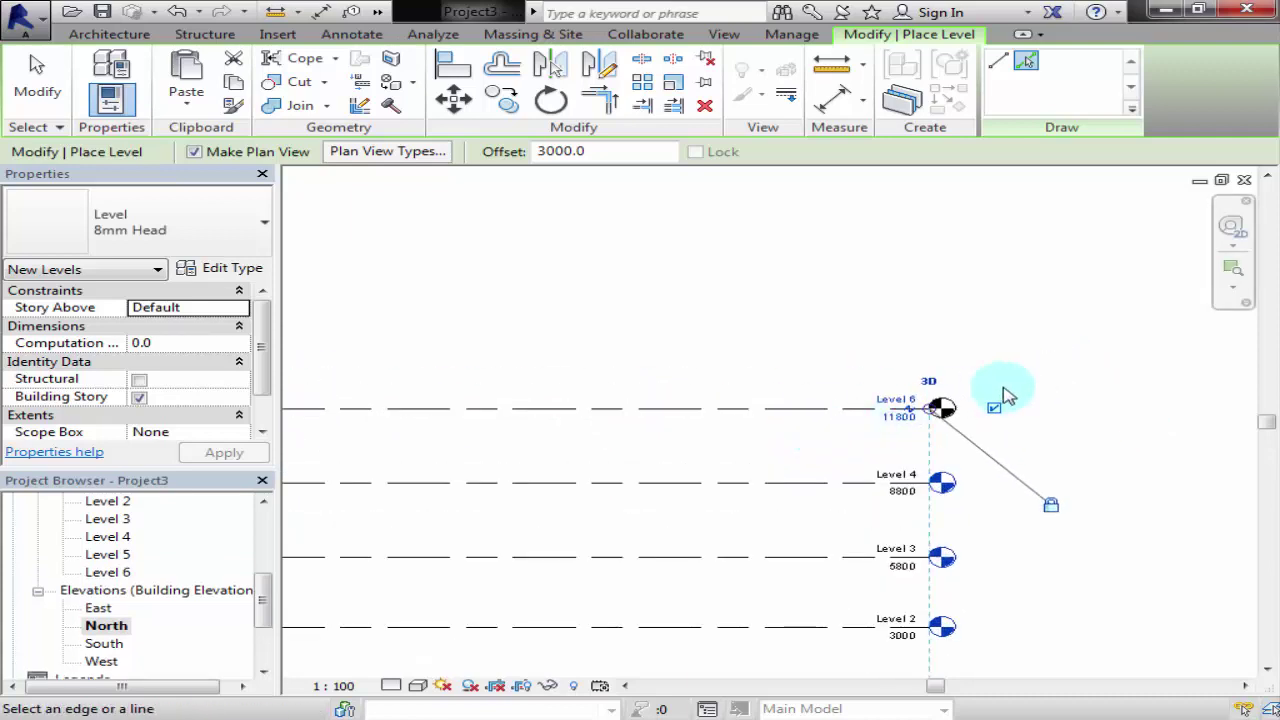
scroll(905, 410, up, 2)
scroll(880, 420, down, 3)
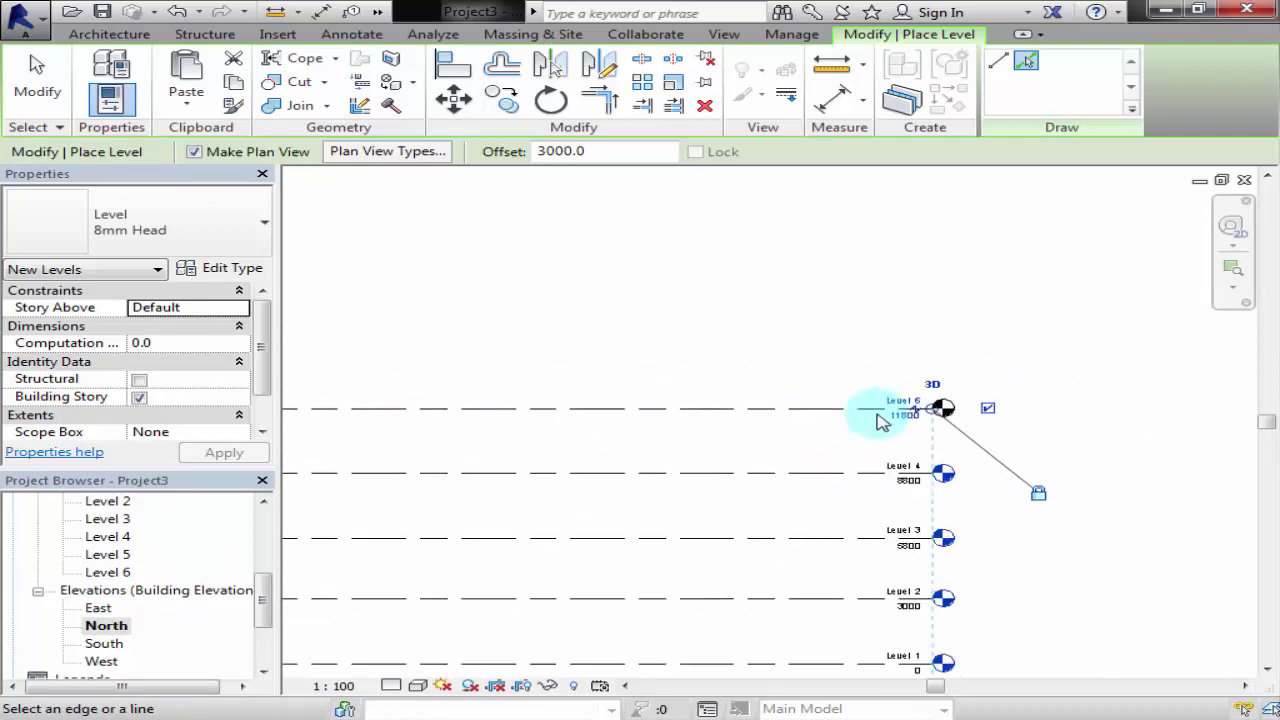
scroll(904, 458, down, 3)
middle_drag(904, 509, 972, 400)
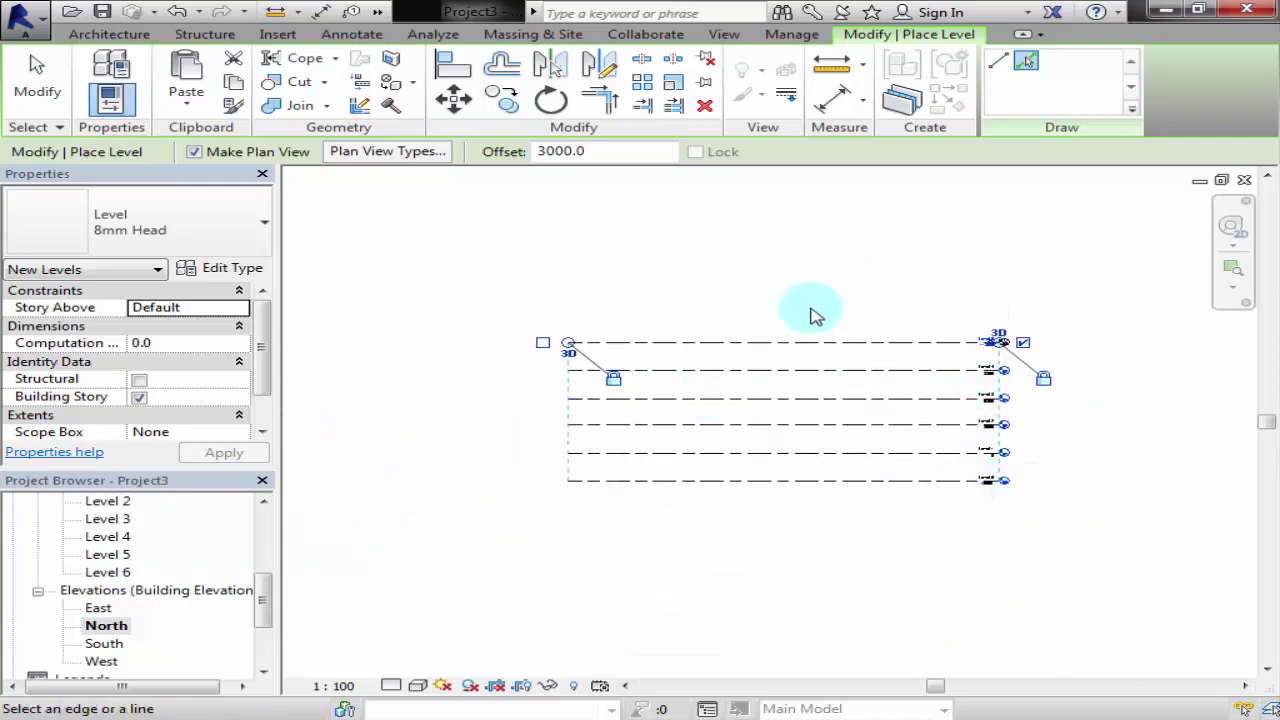
key(Escape)
key(Escape)
- Rename Level 5 to 'Basment' and rename its matching floor plan view too
scroll(950, 385, up, 2)
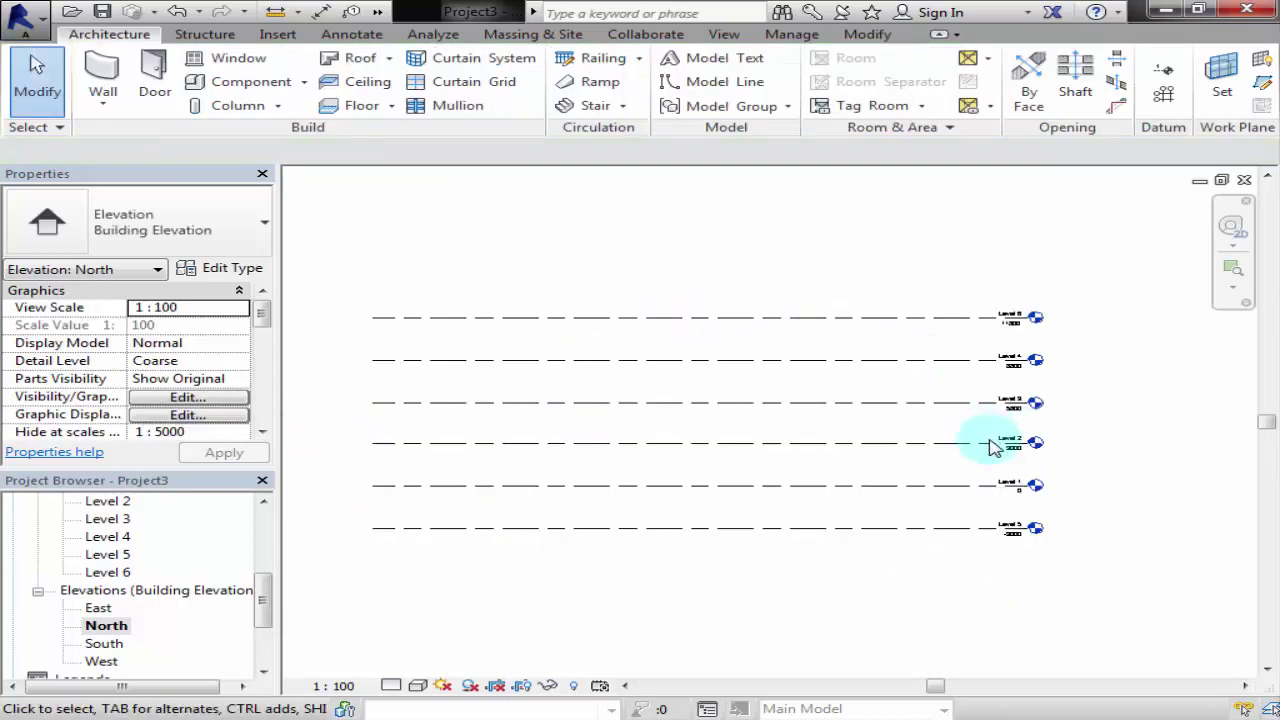
scroll(1040, 525, up, 2)
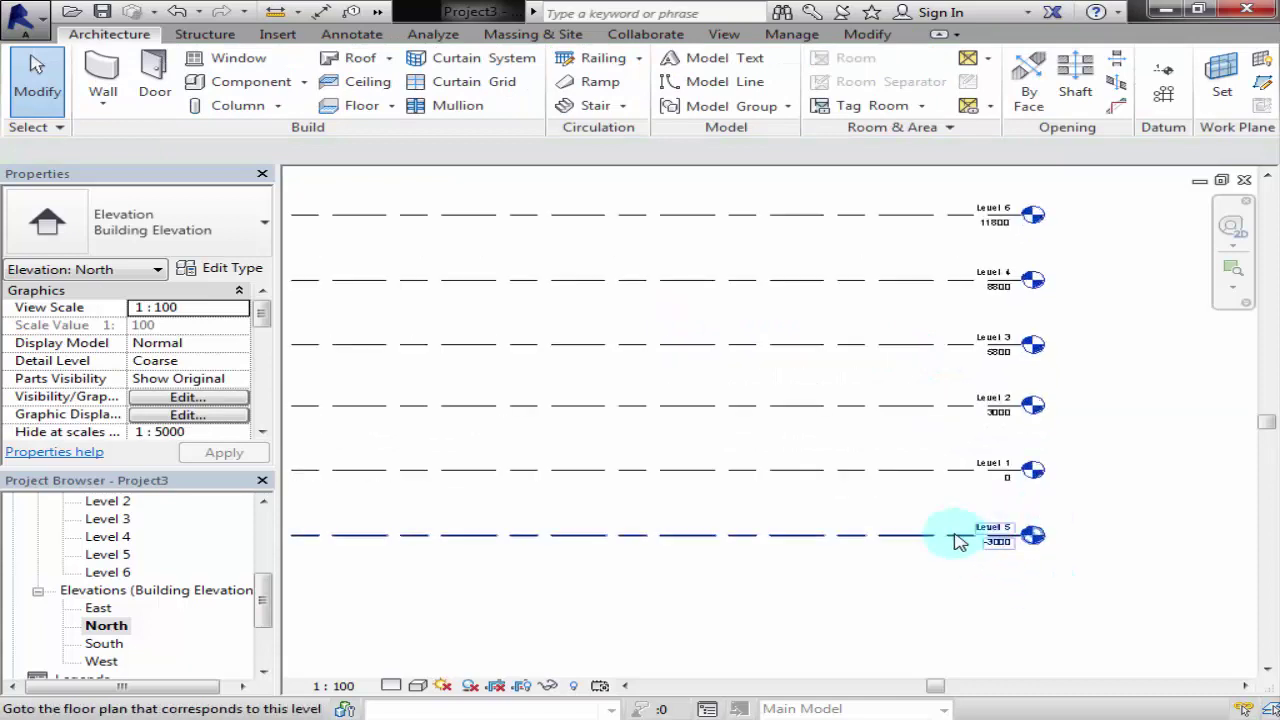
scroll(951, 532, up, 1)
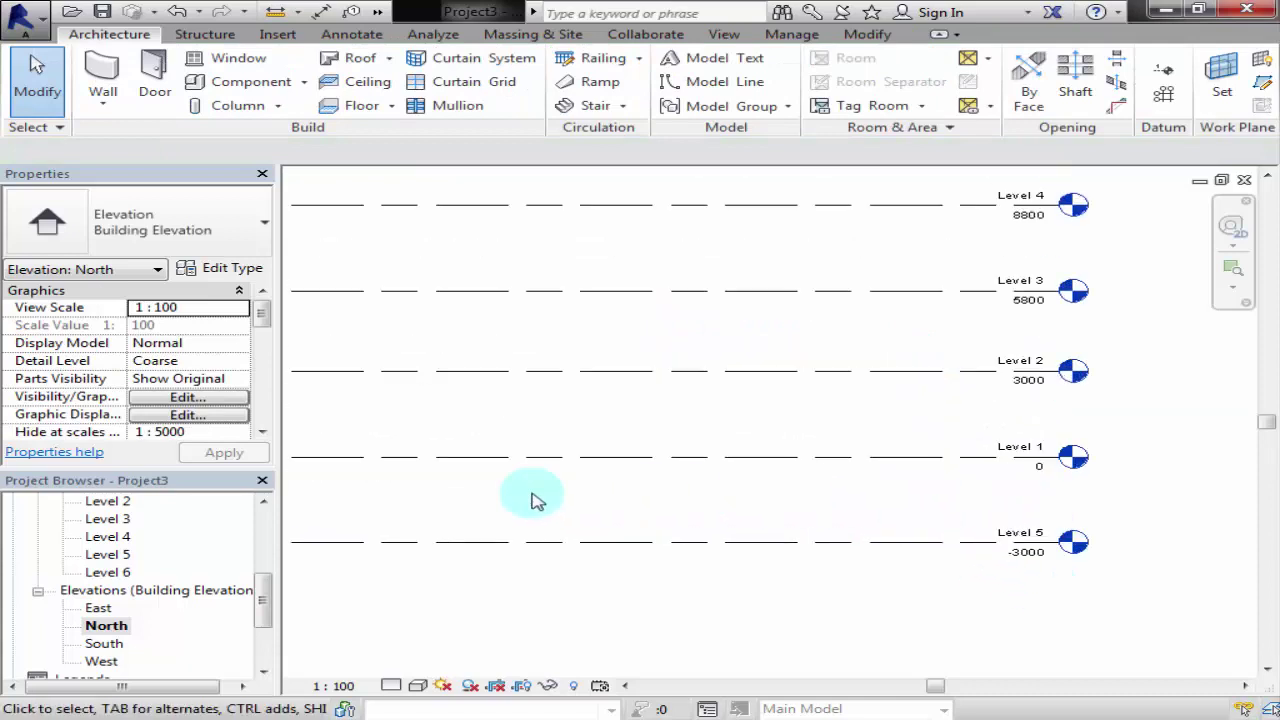
click(840, 556)
scroll(1035, 565, up, 2)
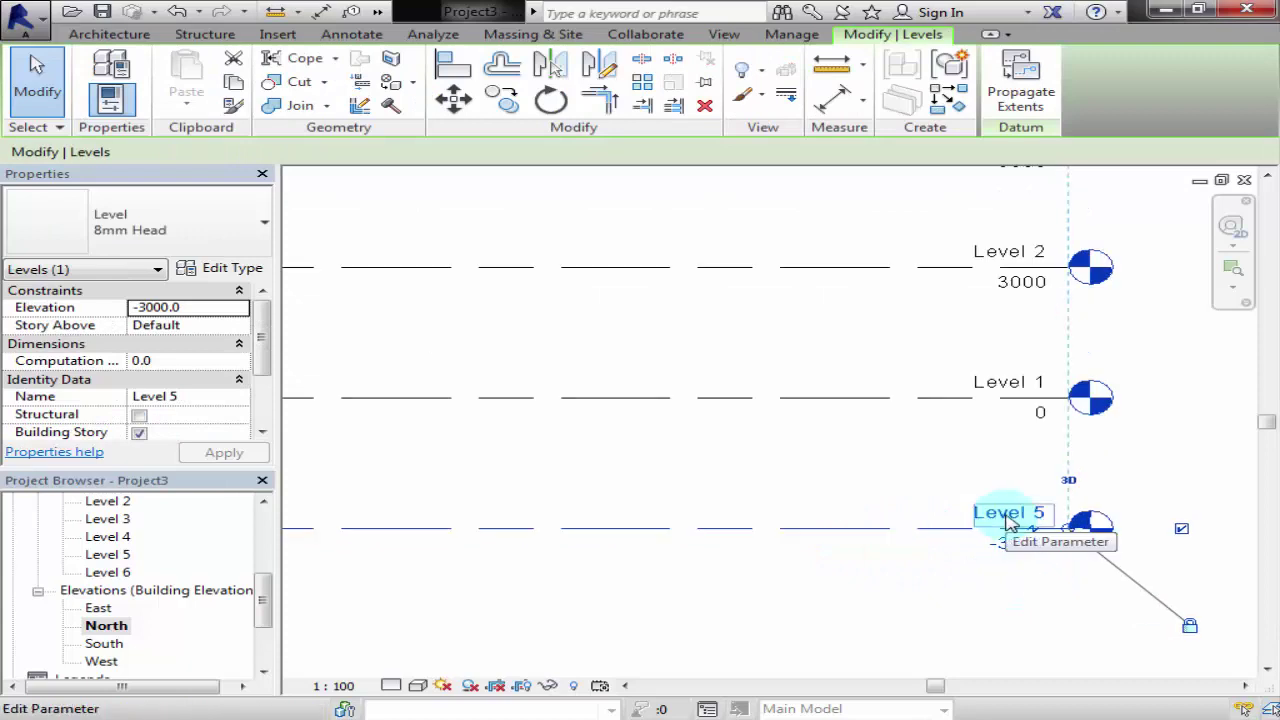
click(1008, 516)
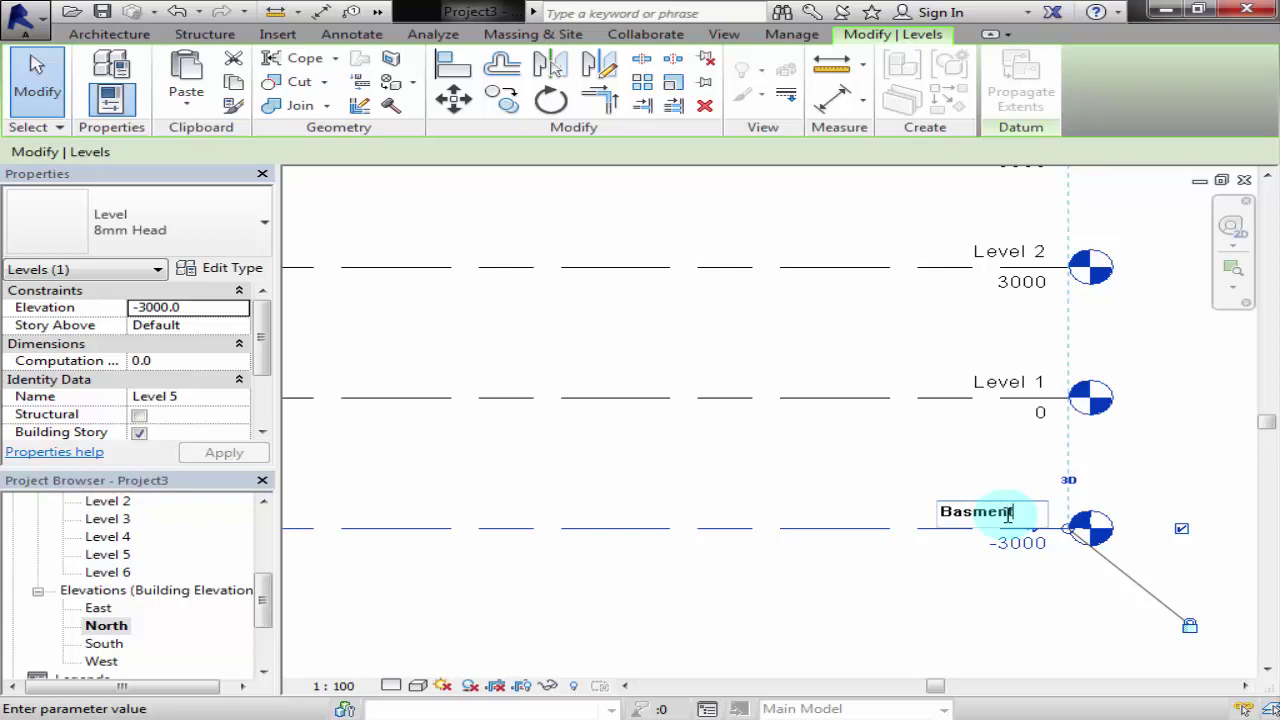
click(910, 573)
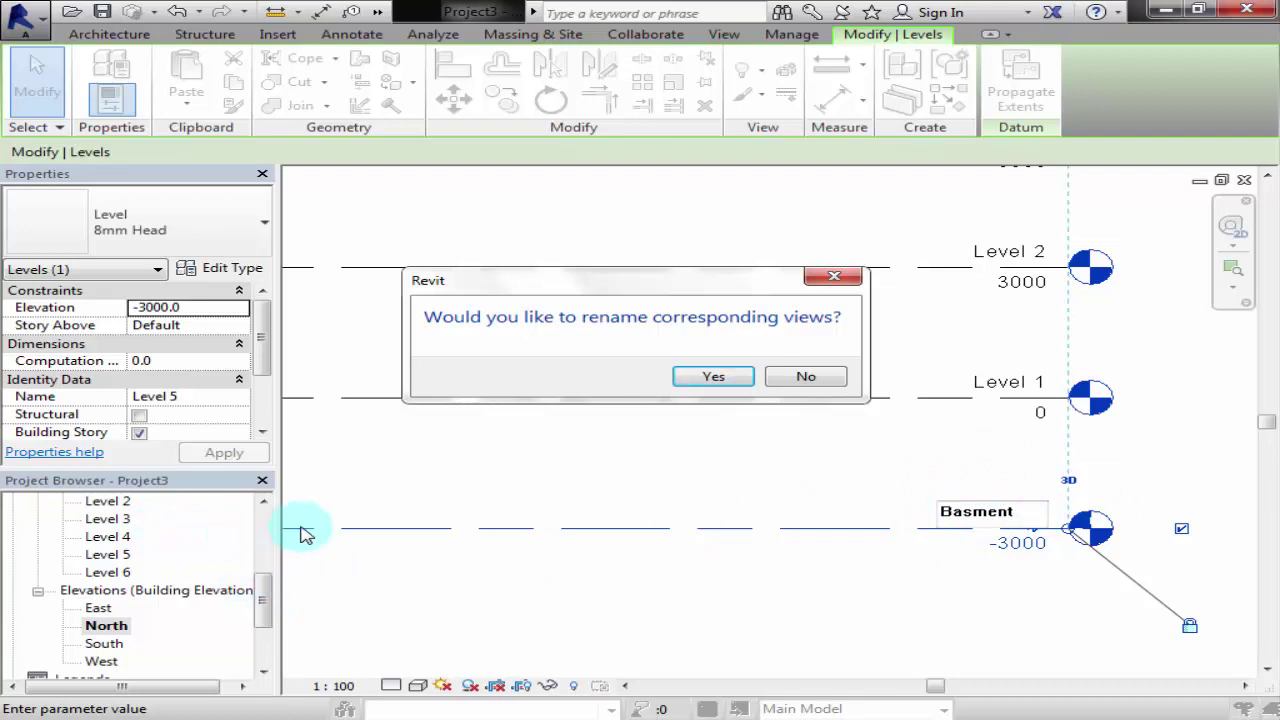
click(736, 378)
- Pan back to Levels 1–4 and select Level 1
scroll(886, 543, down, 2)
middle_drag(823, 600, 286, 614)
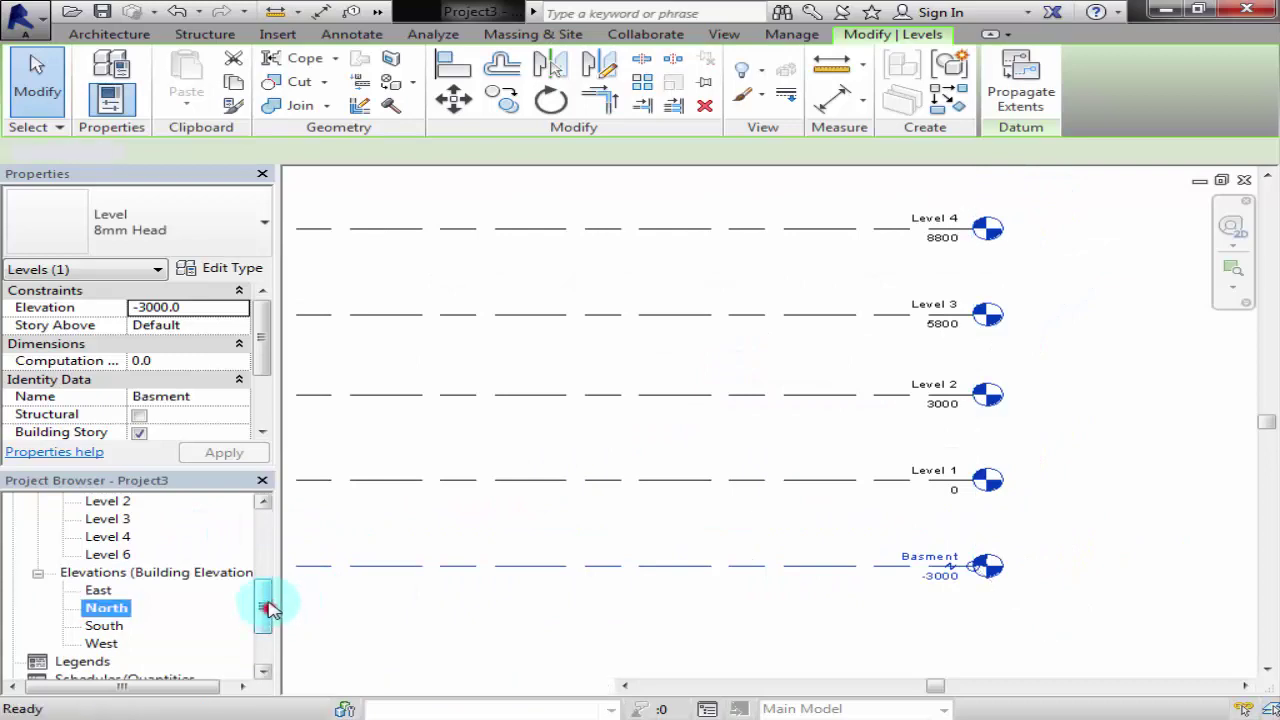
key(Escape)
drag(266, 610, 263, 525)
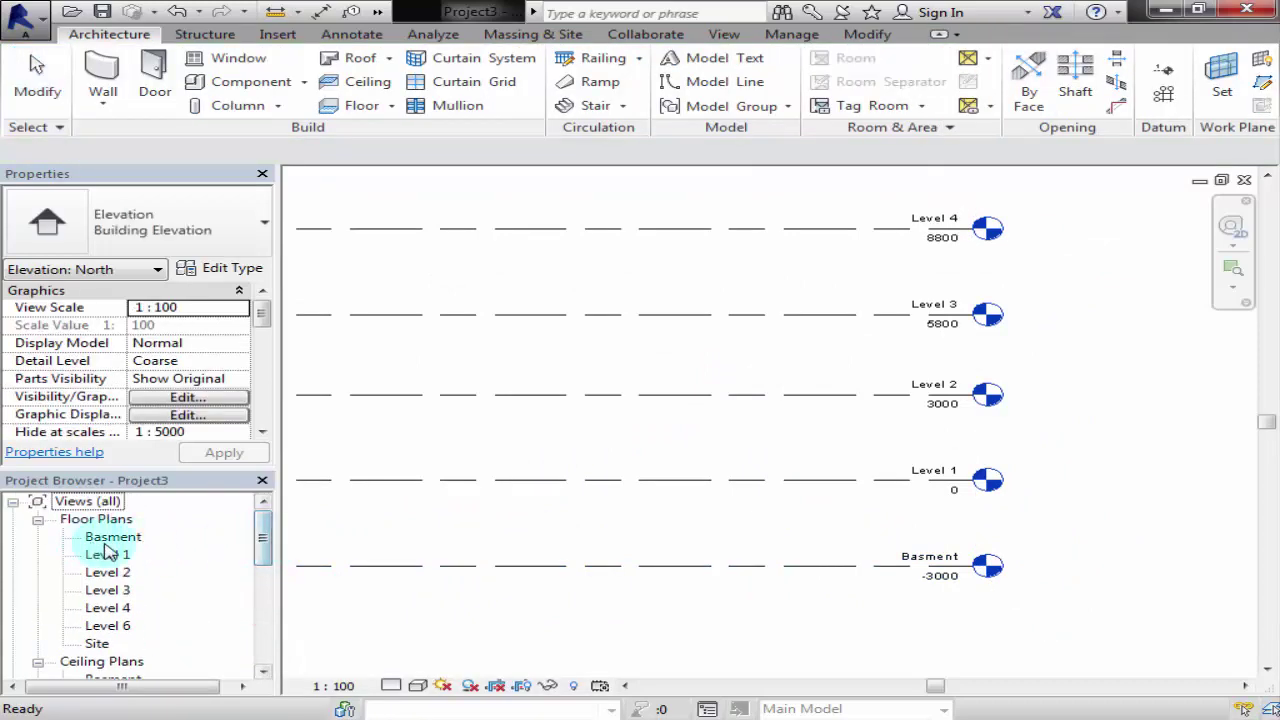
click(923, 468)
- Rename Level 1 to 'Ground Floor', renaming its views to match
click(925, 470)
text(Ground Floor)
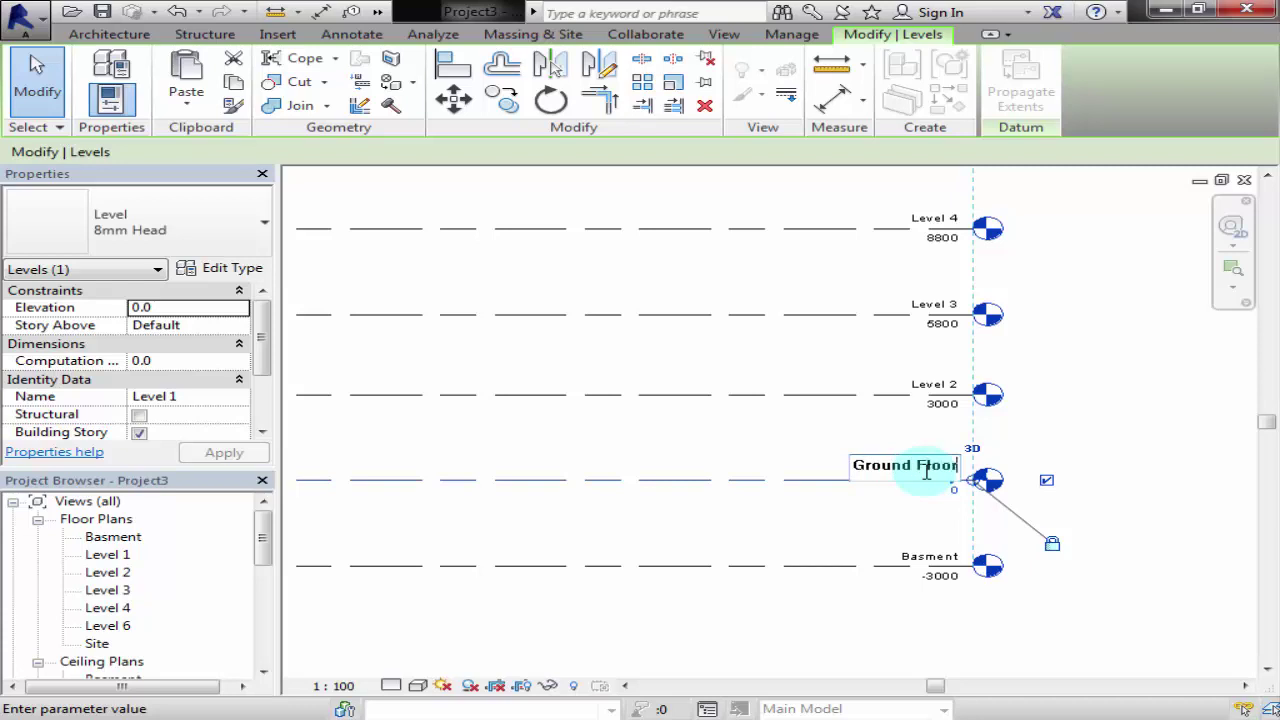
key(Return)
click(738, 378)
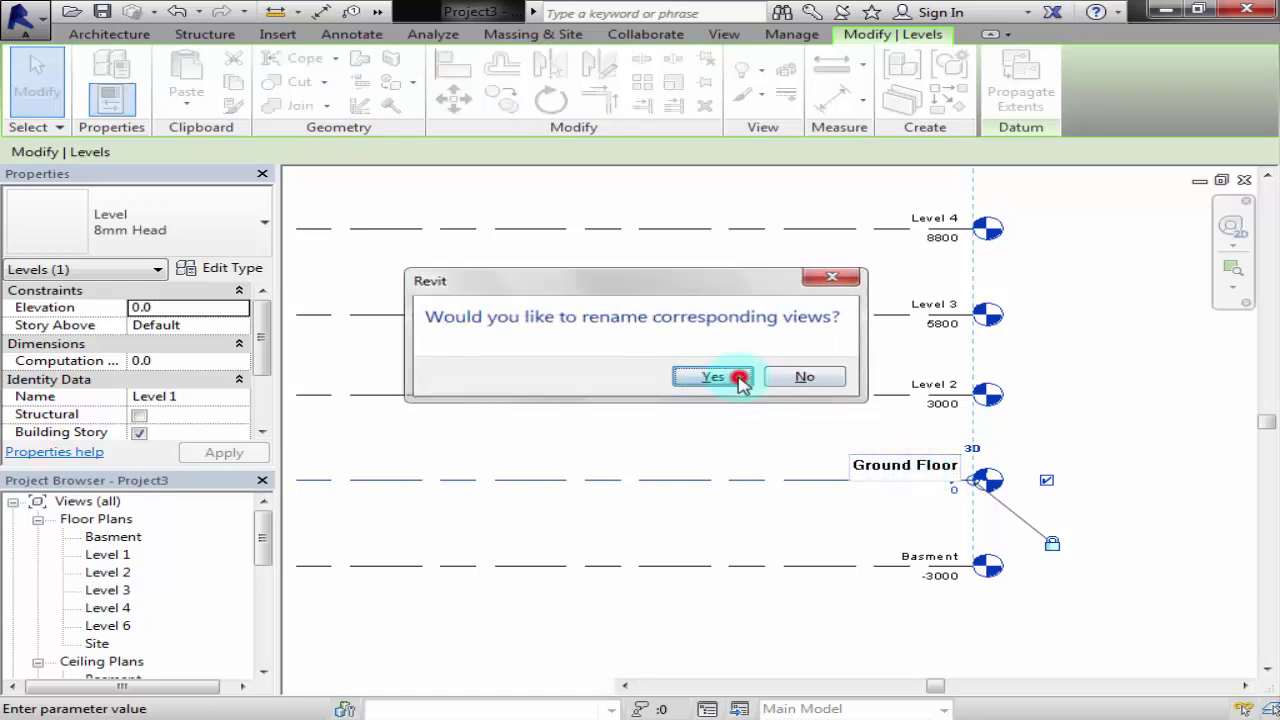
- Rename Level 2 to 'First Floor' without renaming its views
click(945, 386)
click(925, 385)
text(First Floor)
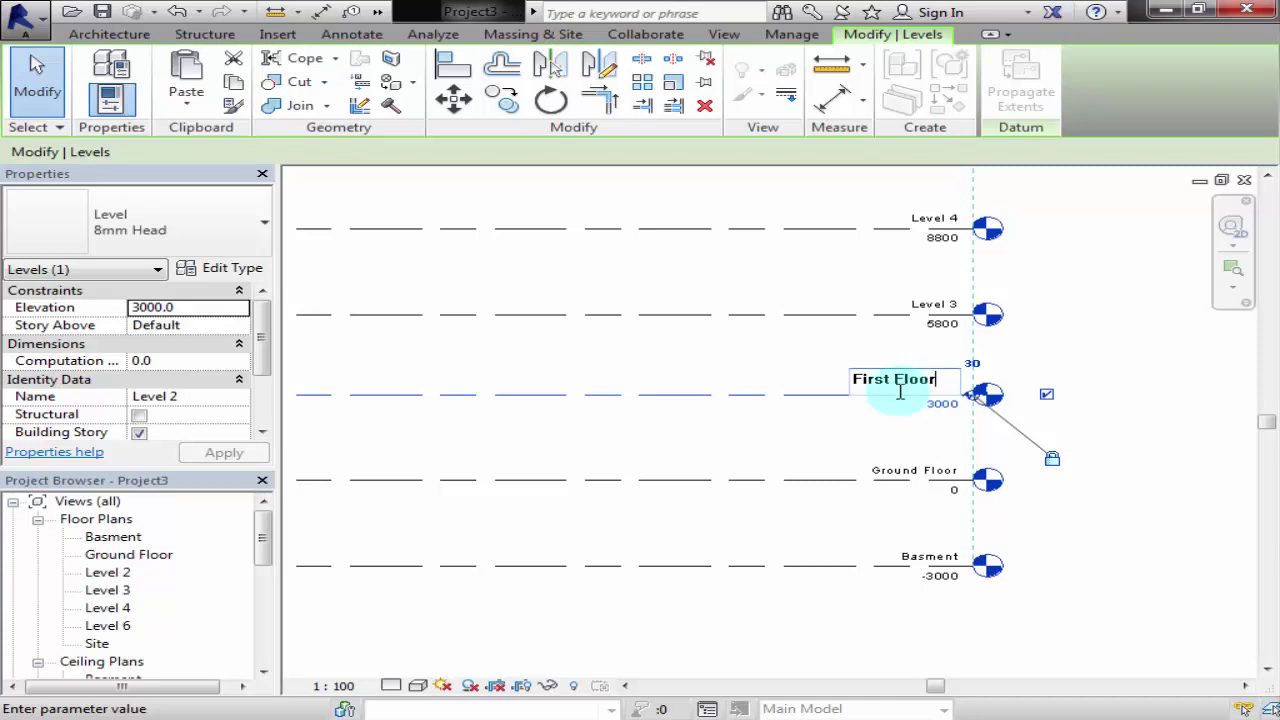
click(823, 426)
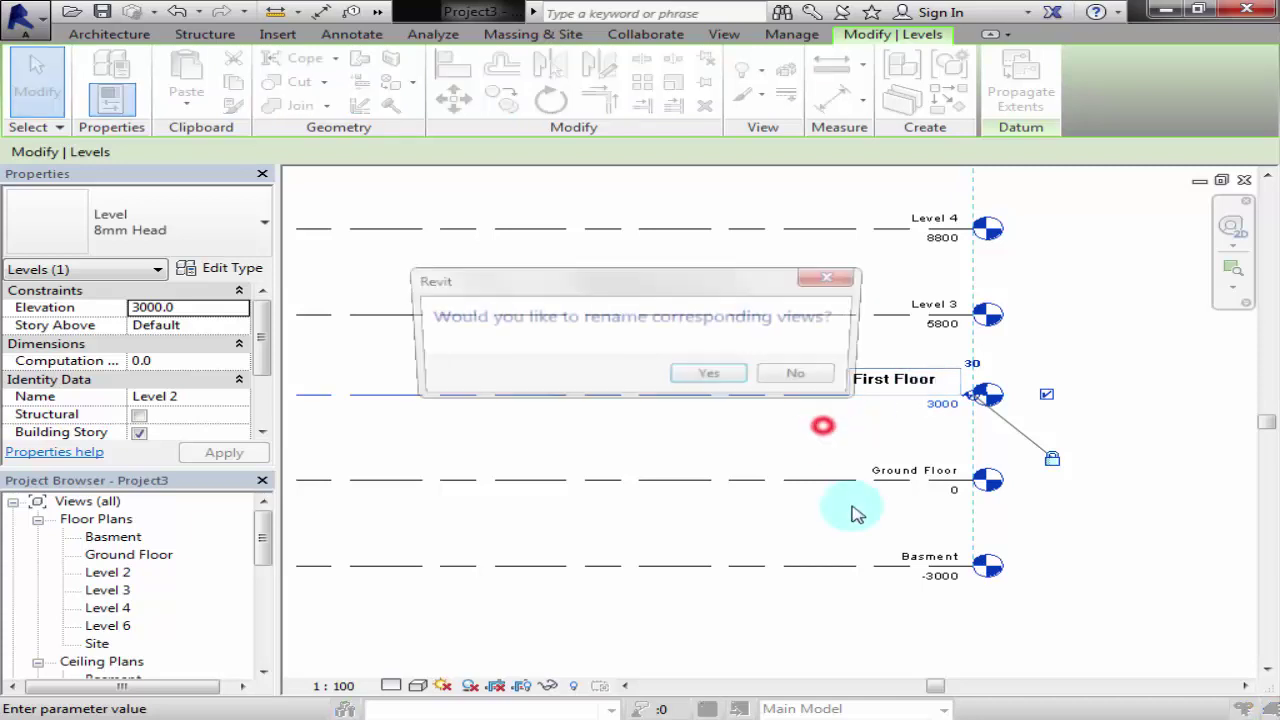
click(805, 378)
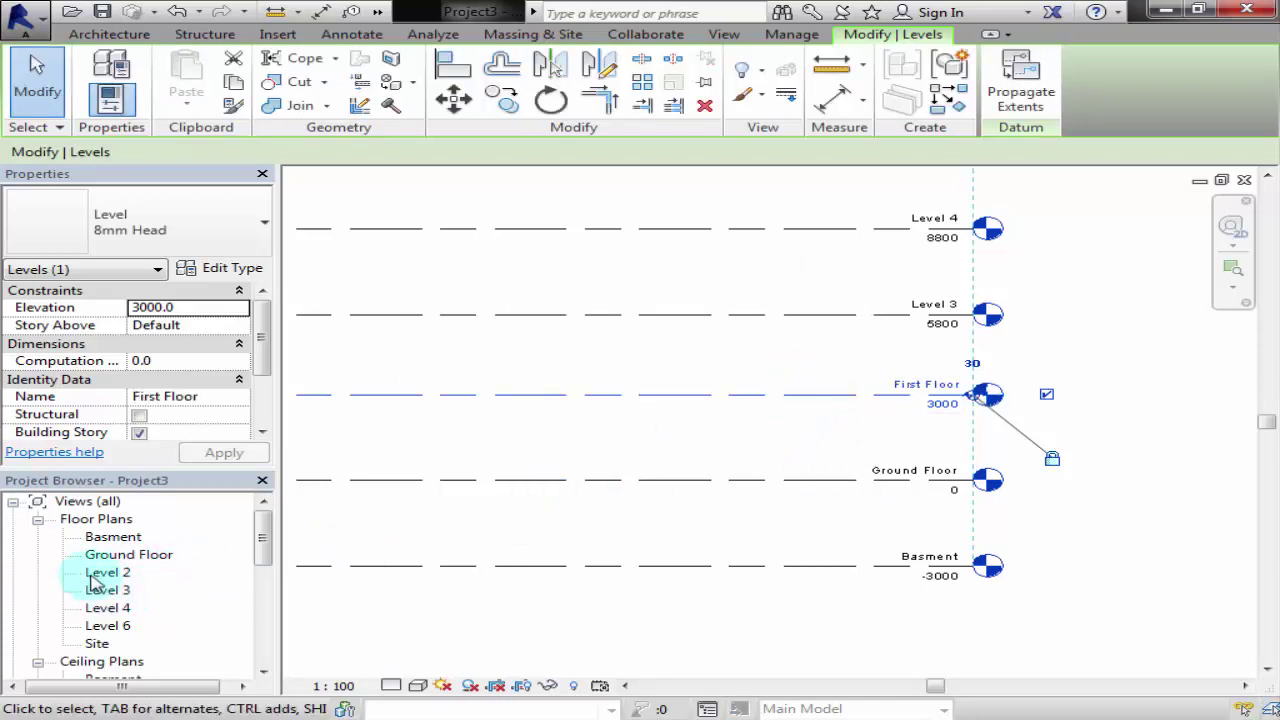
- Rename the Level 2 floor plan view to 'First Floor' in the Project Browser
click(108, 576)
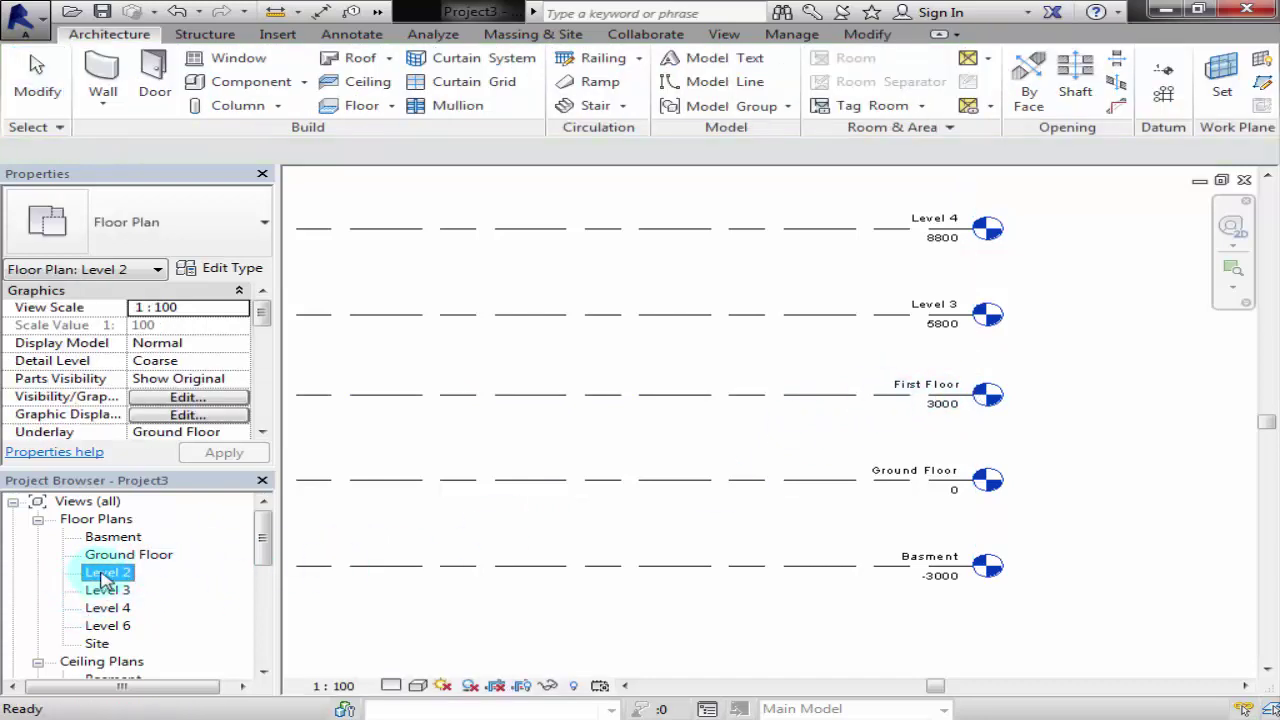
right_click(104, 580)
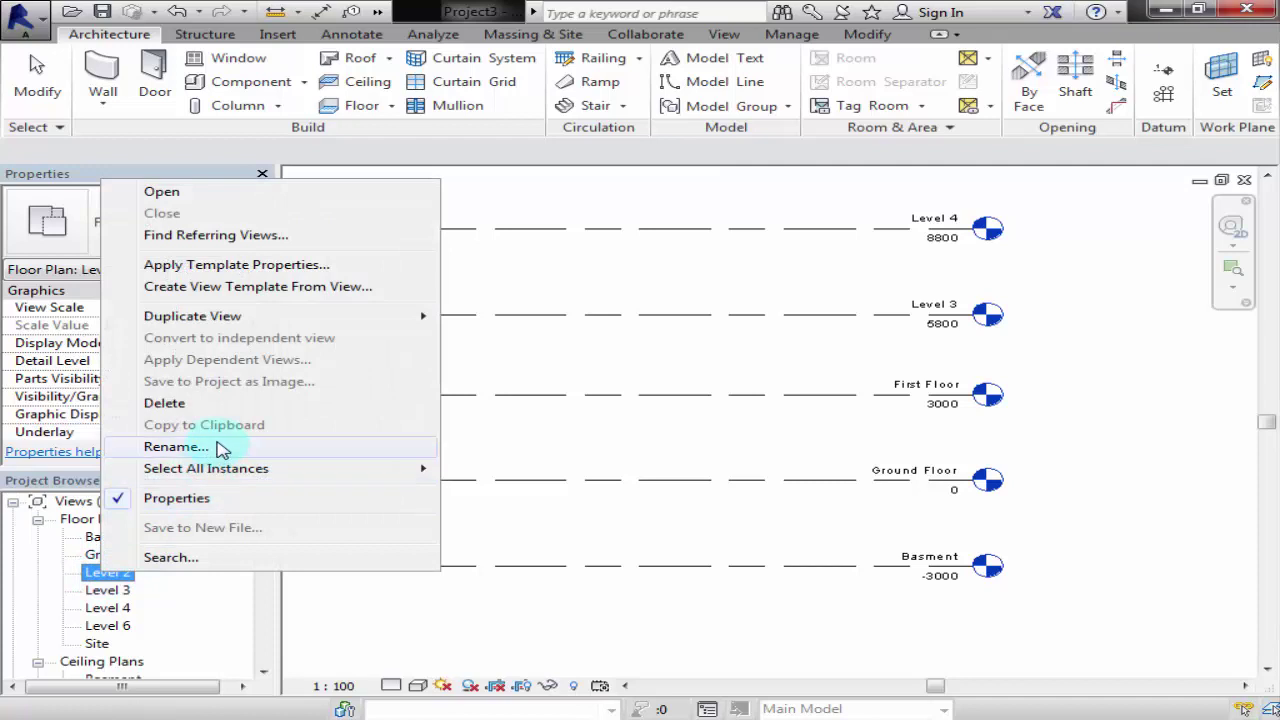
click(176, 447)
text(First Floor)
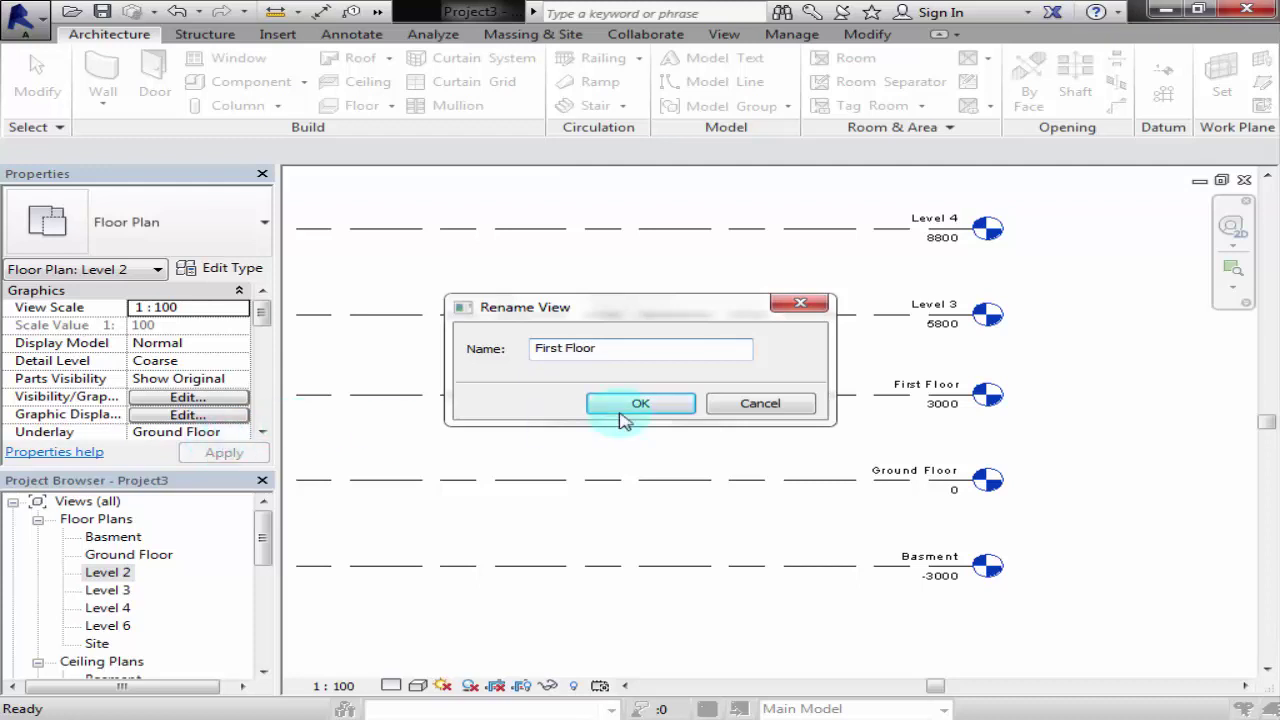
click(615, 403)
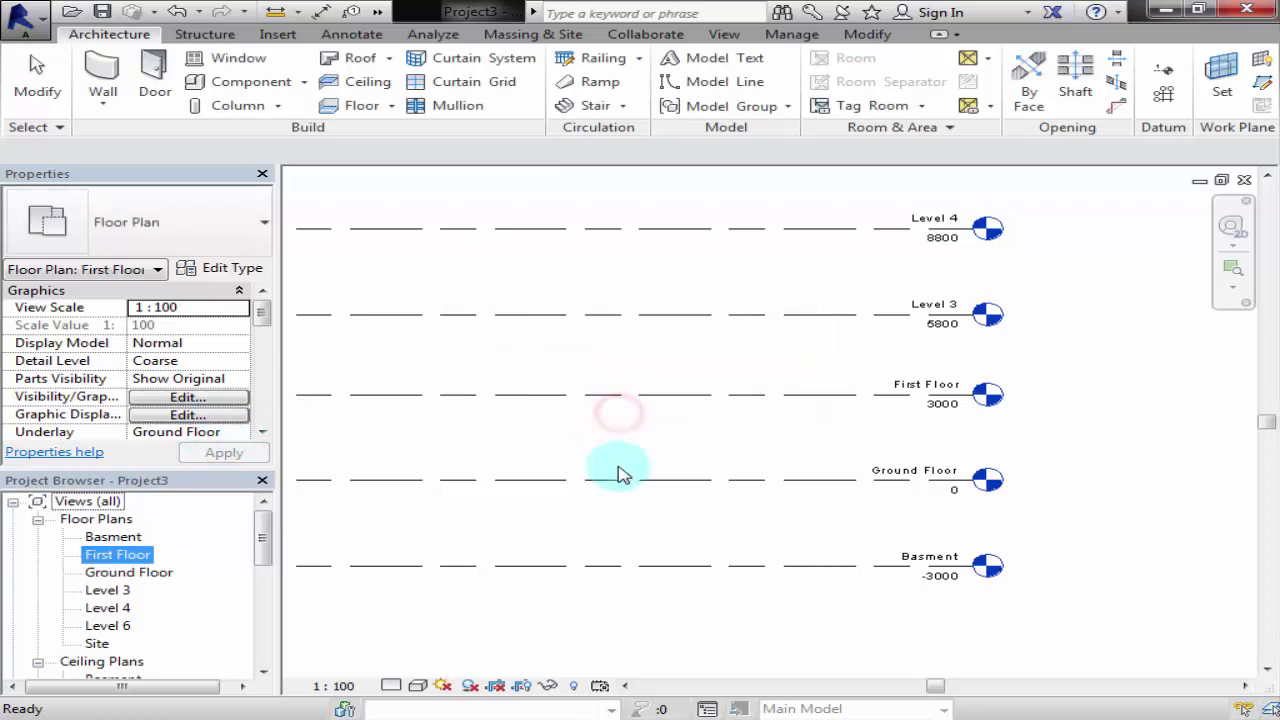
- Recentre the North elevation to show all six levels, down to Basment
click(508, 517)
scroll(660, 490, down, 2)
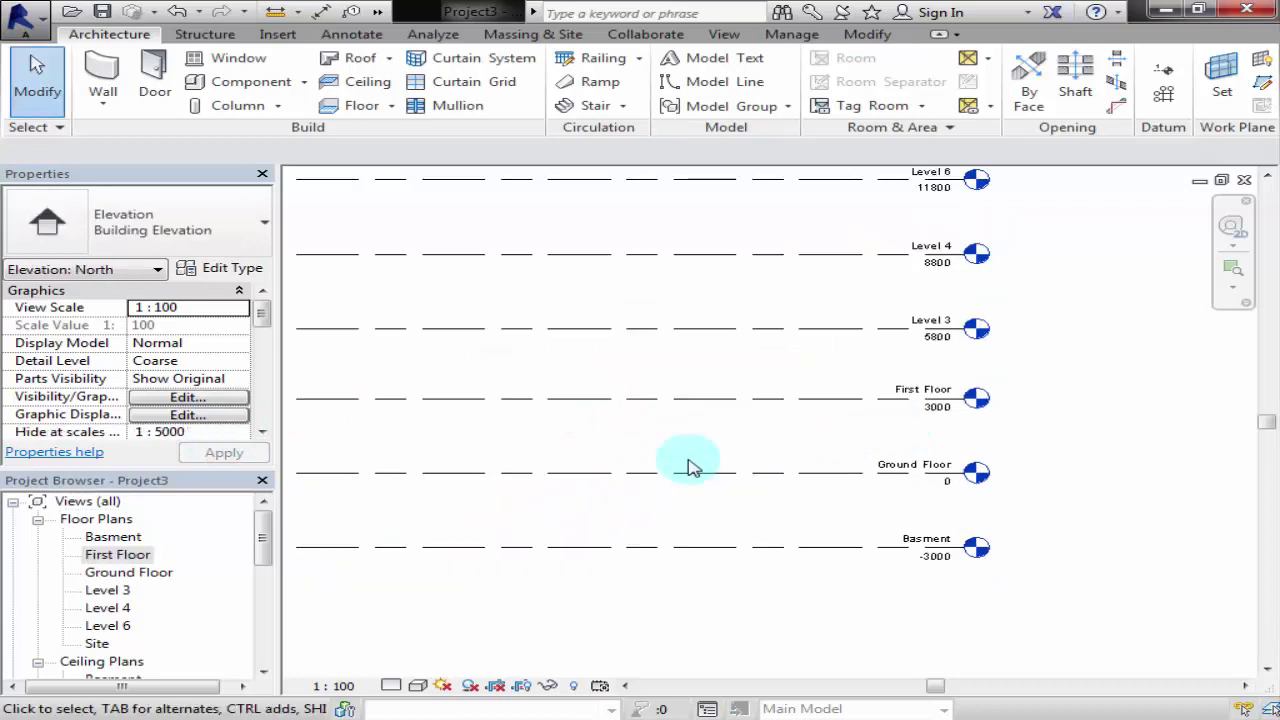
mouse_move(691, 463)
middle_down()
mouse_move(576, 495)
mouse_move(660, 491)
middle_up()
scroll(660, 491, down, 2)
middle_drag(808, 463, 680, 486)
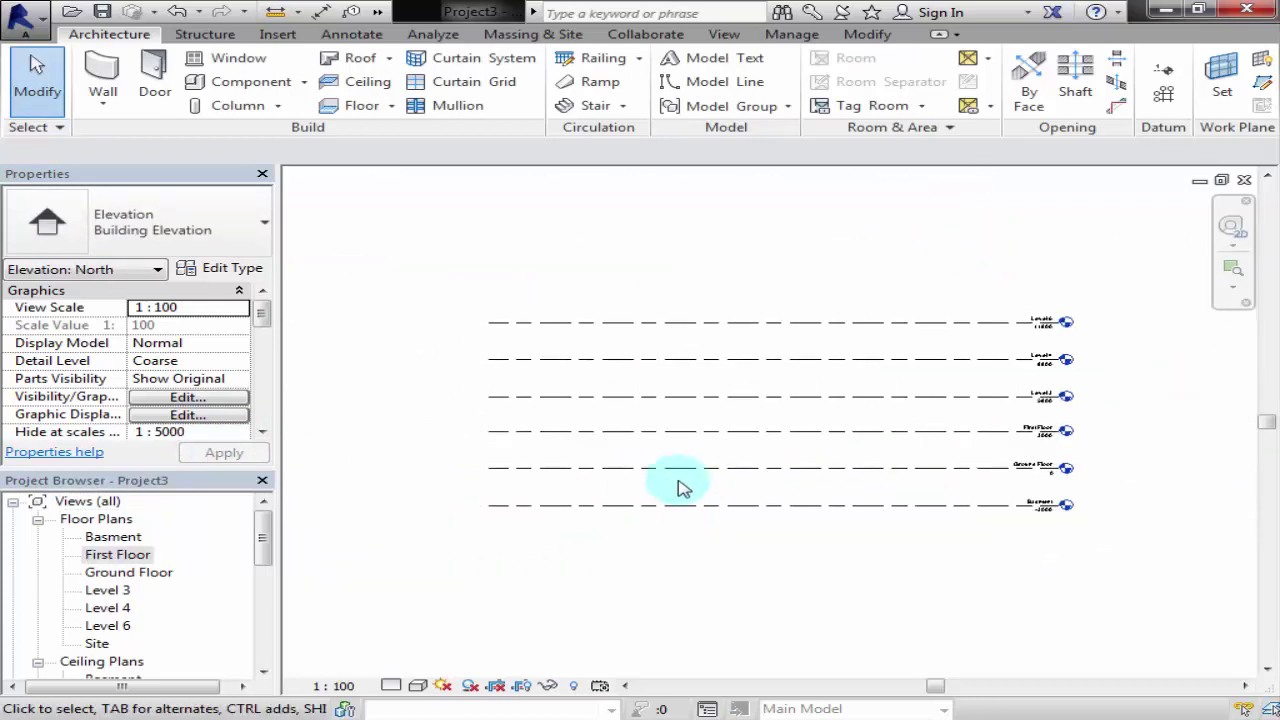
middle_drag(1078, 381, 971, 449)
scroll(943, 394, up, 1)
- Change the Basement level's elevation to -5000 in the North elevation view
scroll(1008, 583, up, 1)
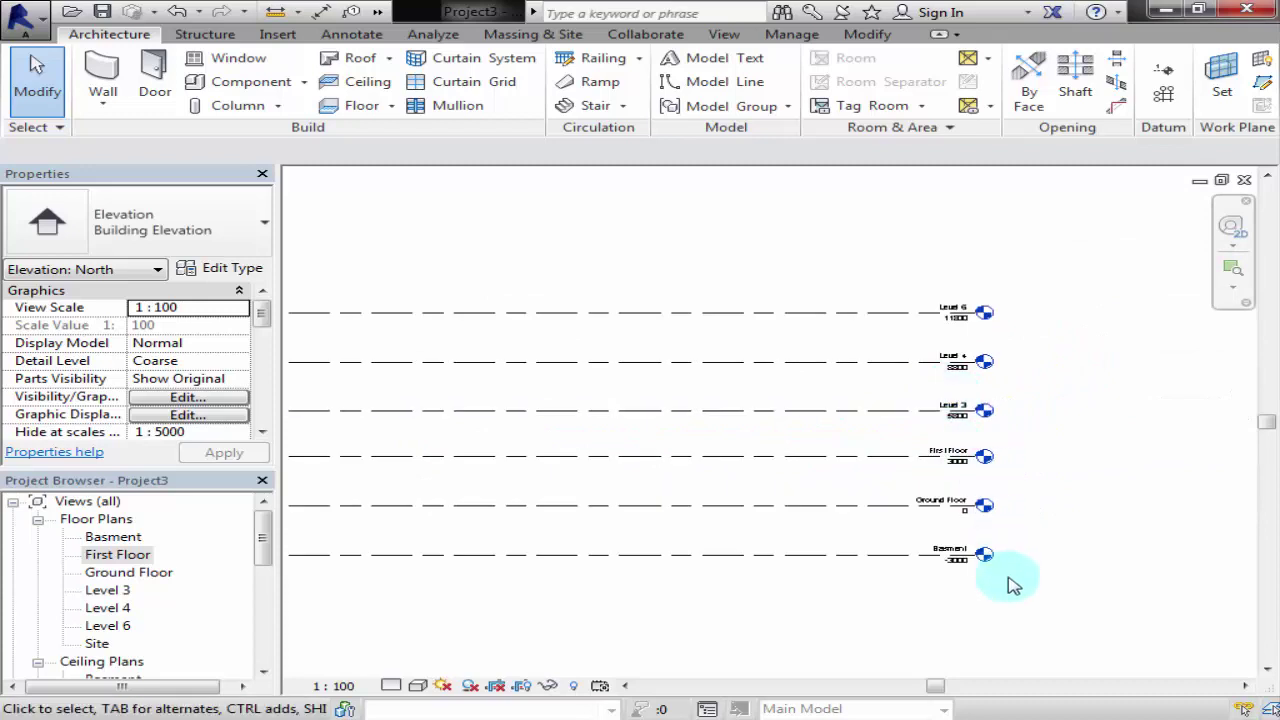
scroll(932, 540, up, 2)
scroll(930, 540, up, 2)
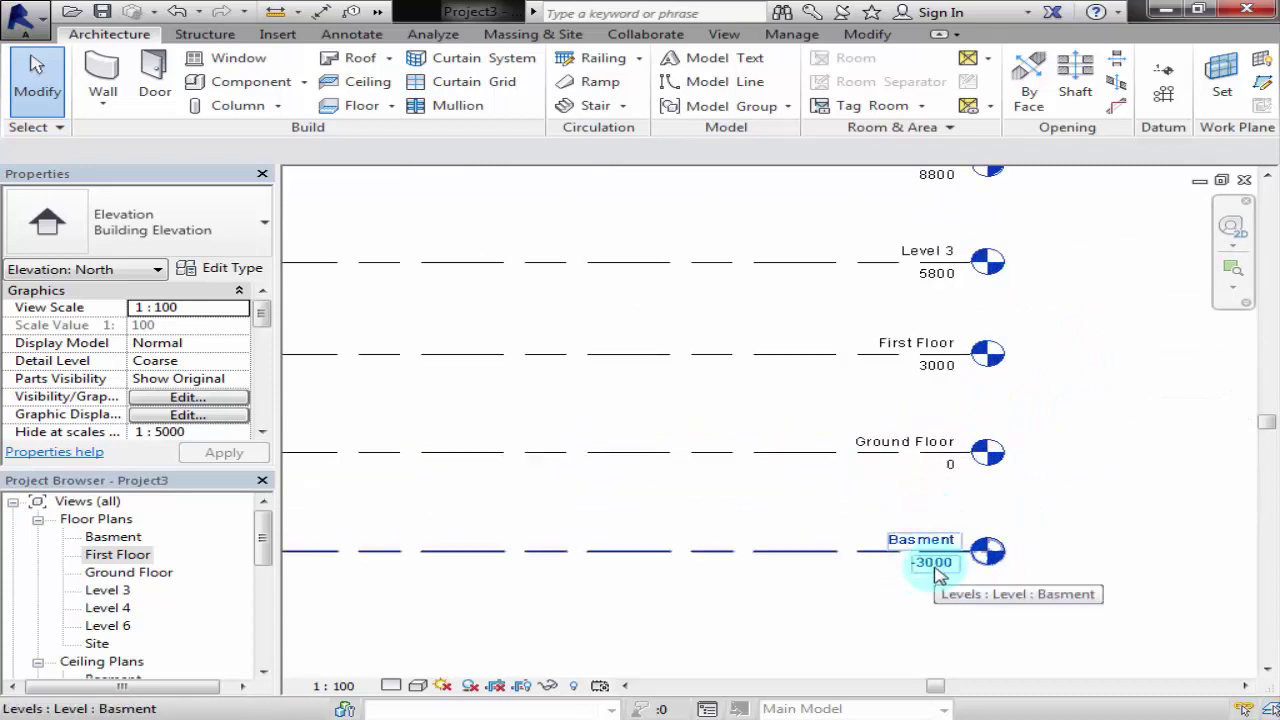
click(935, 564)
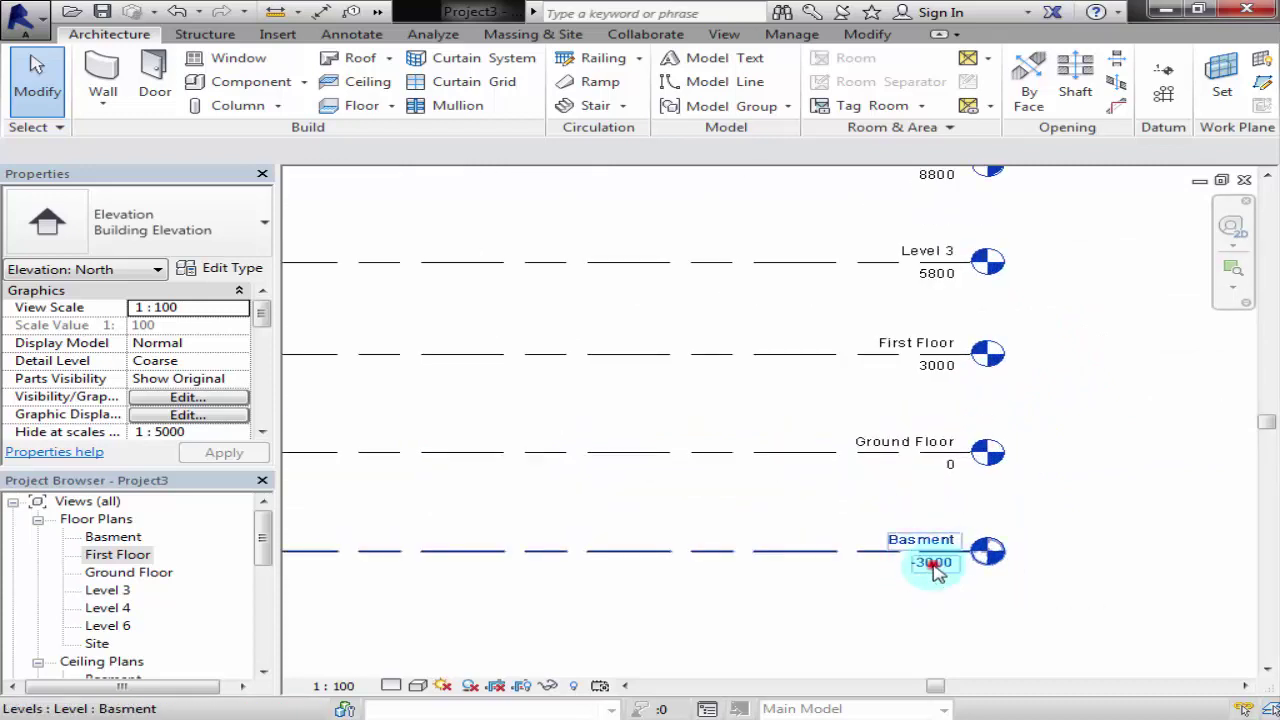
click(935, 567)
click(802, 552)
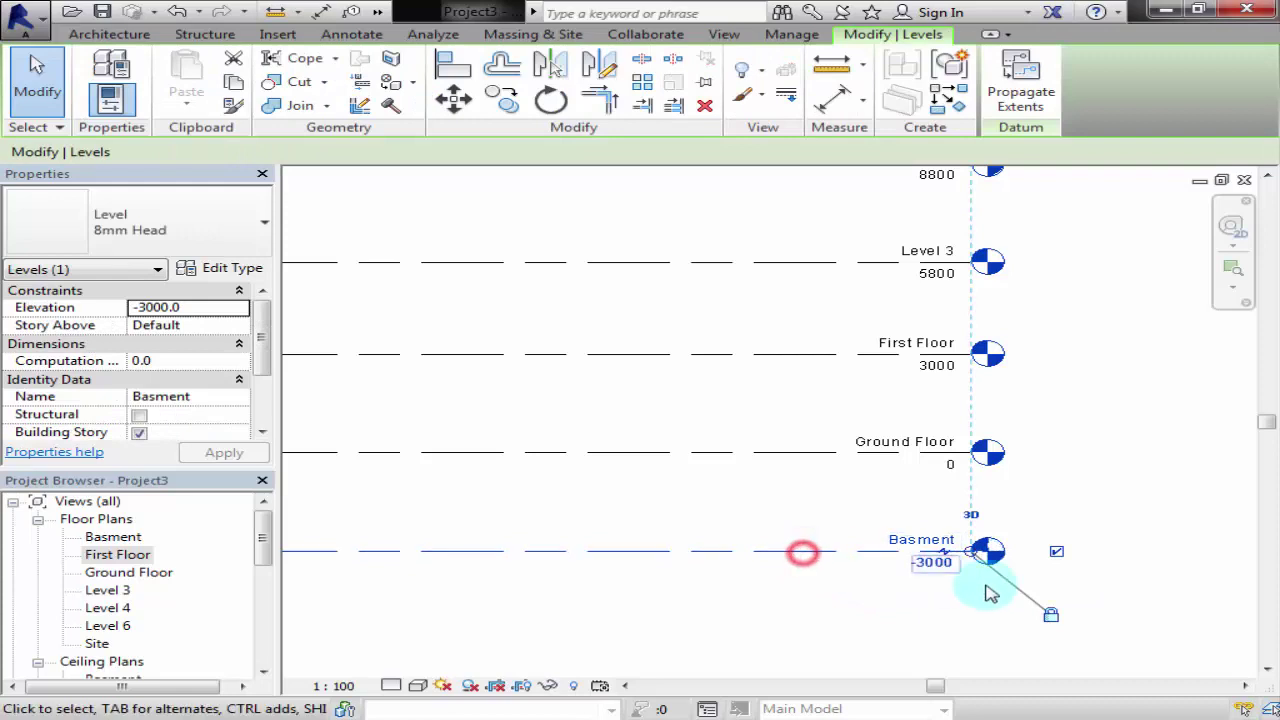
click(944, 566)
text(-5000)
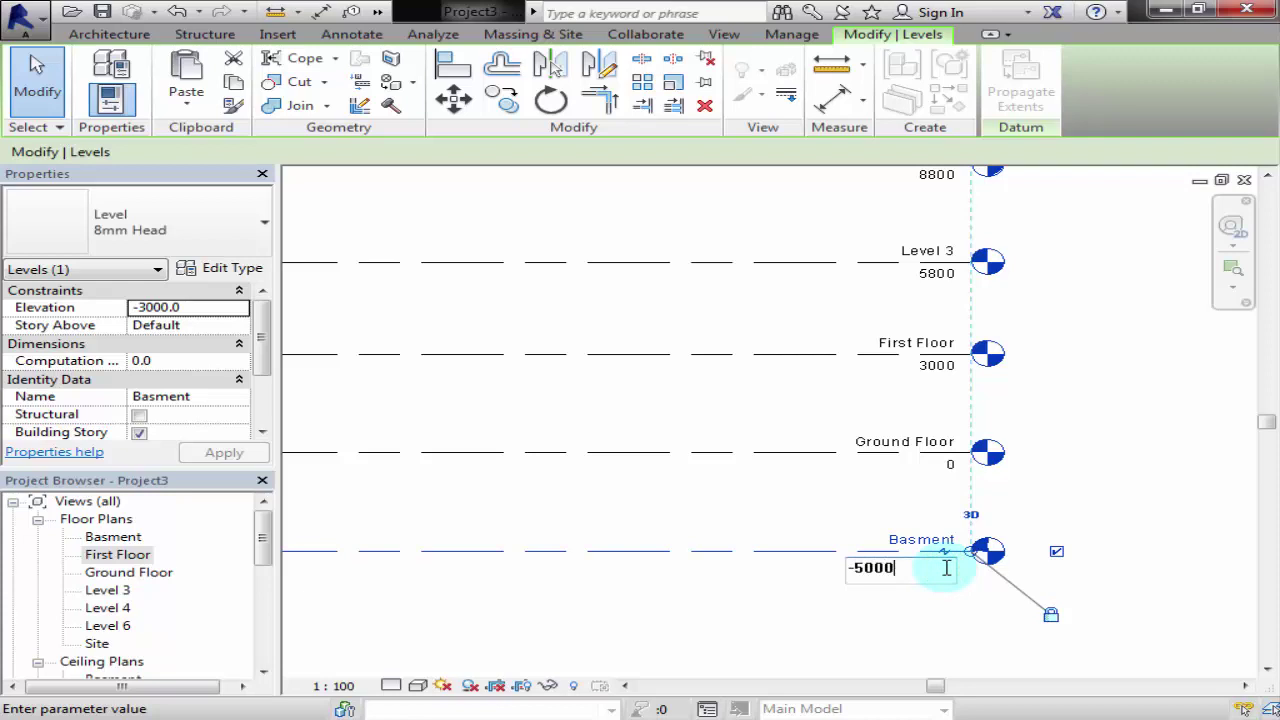
key(Return)
click(1143, 414)
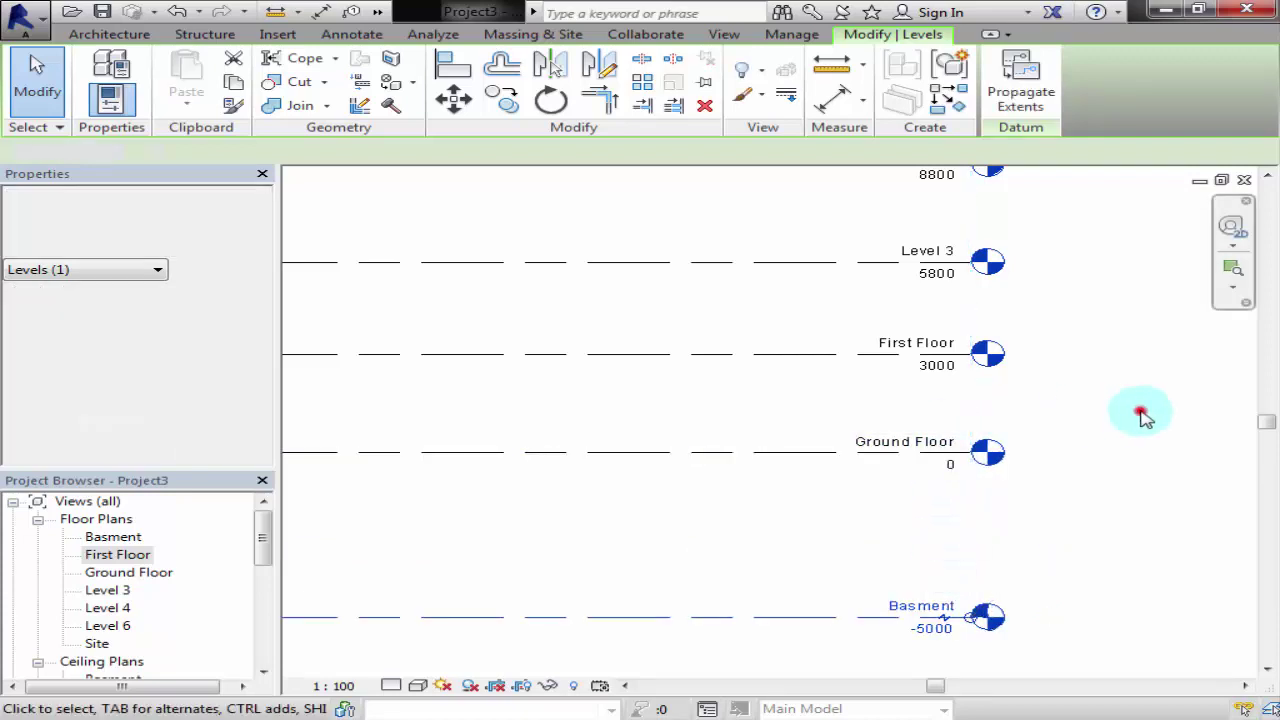
scroll(1143, 409, down, 1)
scroll(730, 445, down, 1)
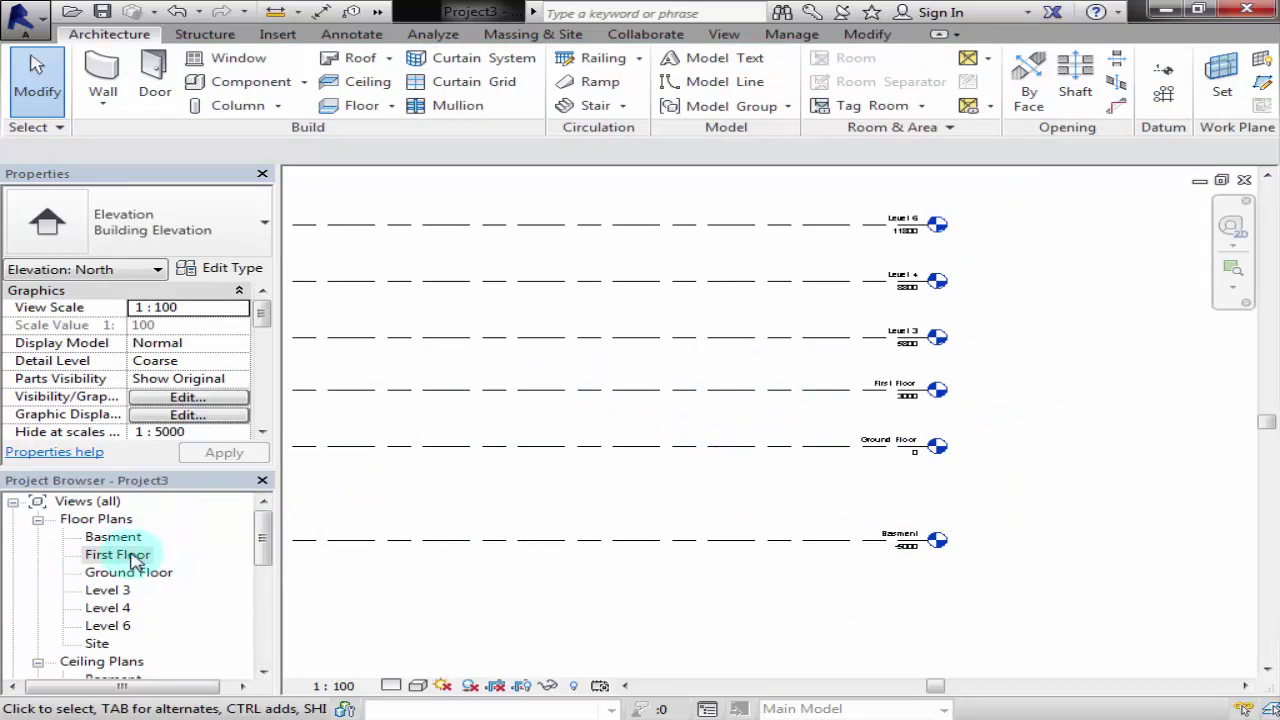
- Open the Ground Floor plan from the Project Browser and centre on the four elevation markers
click(123, 576)
double_click(123, 580)
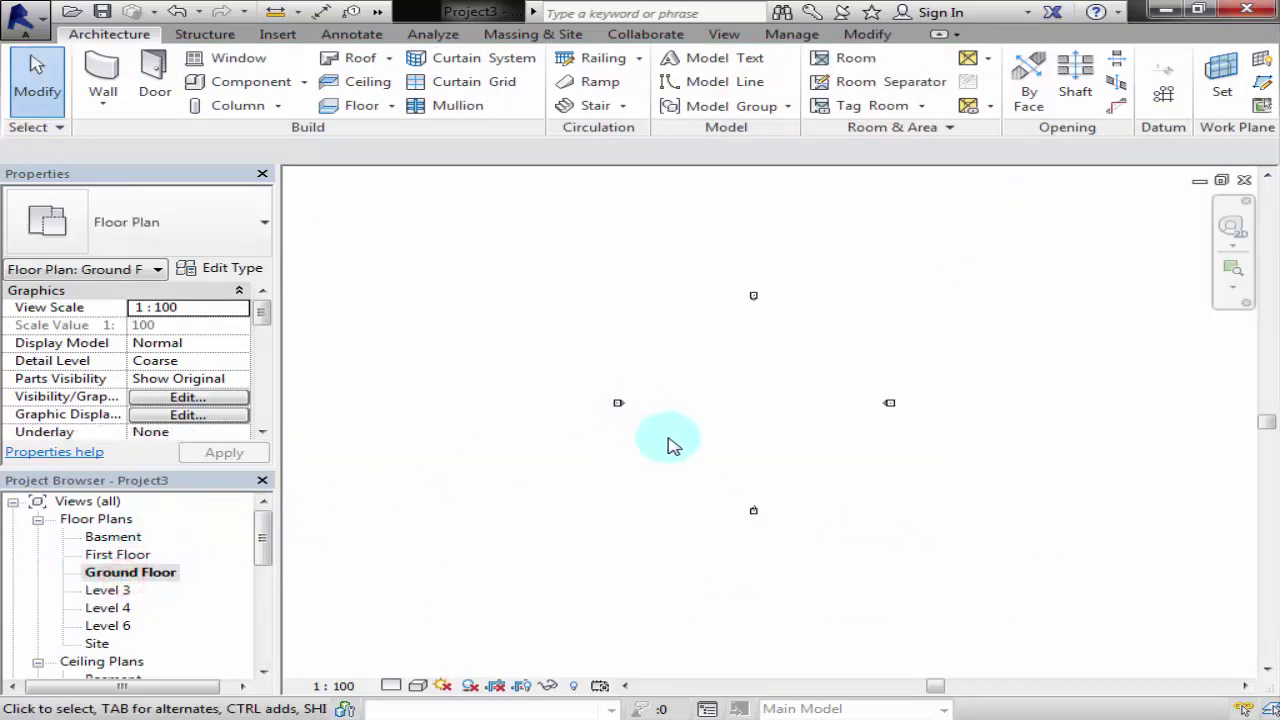
scroll(728, 446, down, 1)
mouse_move(754, 443)
middle_down()
mouse_move(660, 470)
mouse_move(660, 417)
middle_up()
scroll(717, 480, up, 1)
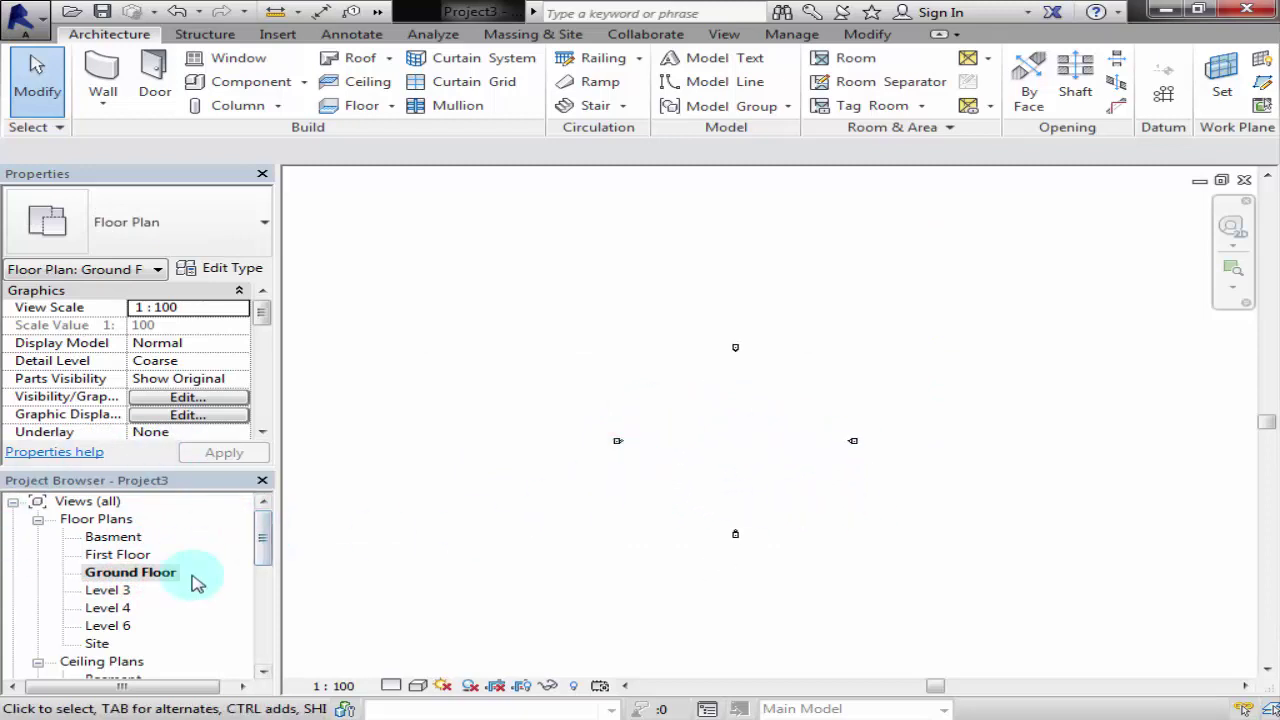
click(262, 550)
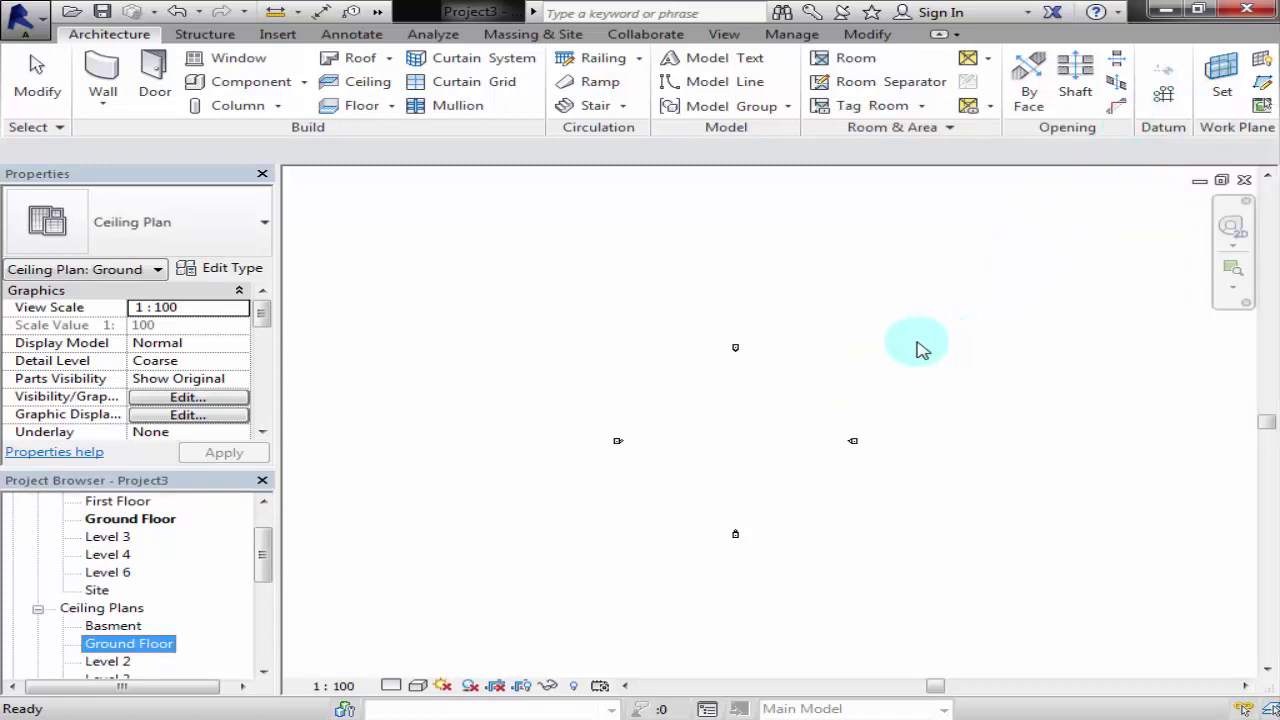
- Draw vertical Grid 1 from top to bottom between the elevation markers
click(1163, 93)
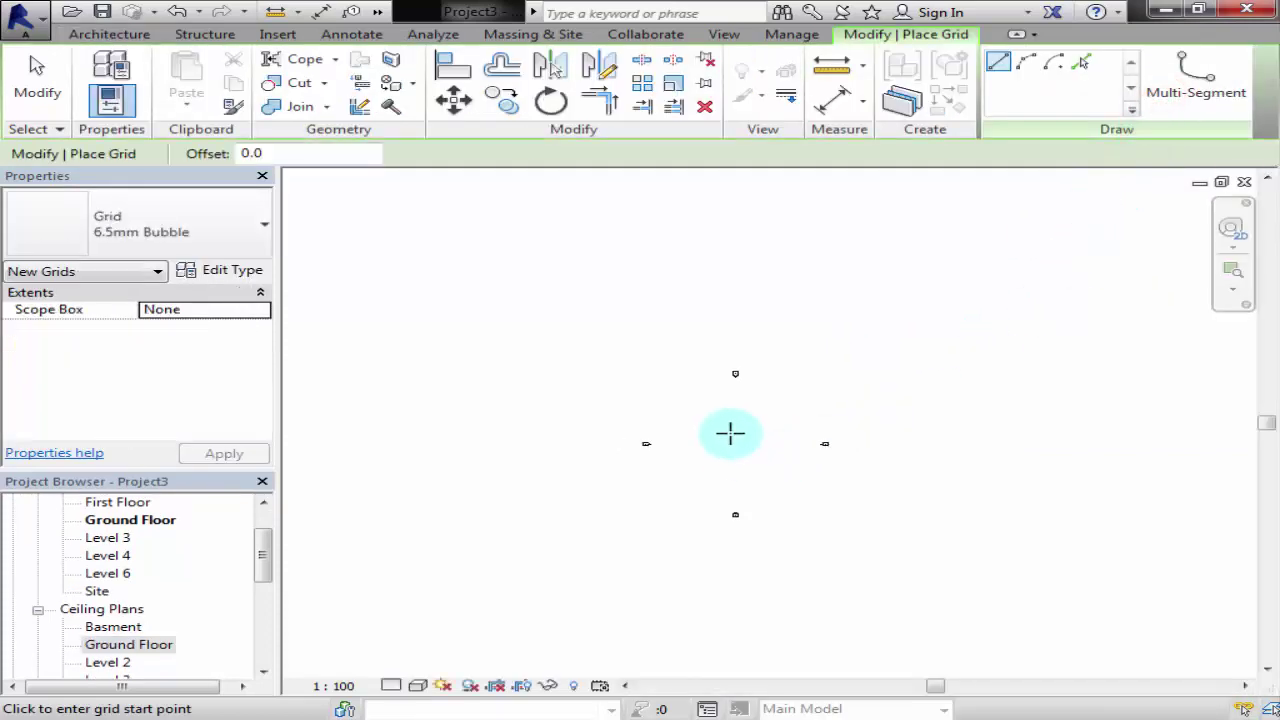
scroll(777, 349, up, 3)
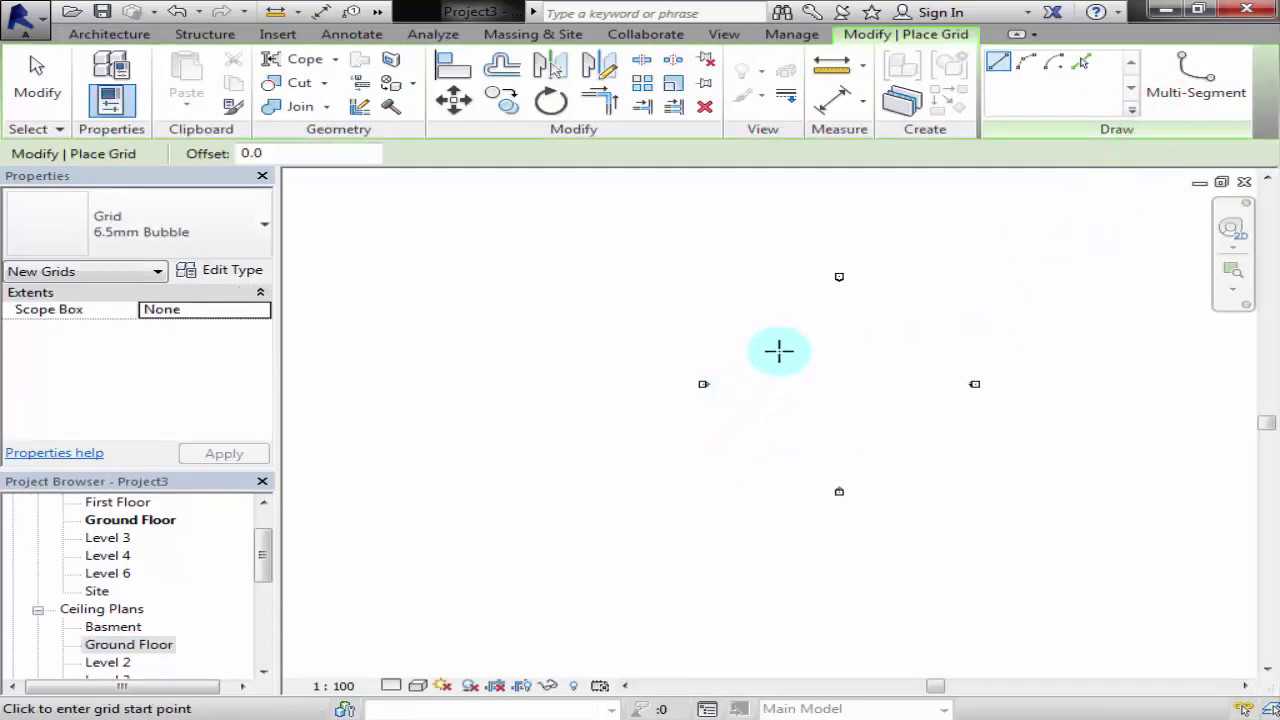
click(746, 275)
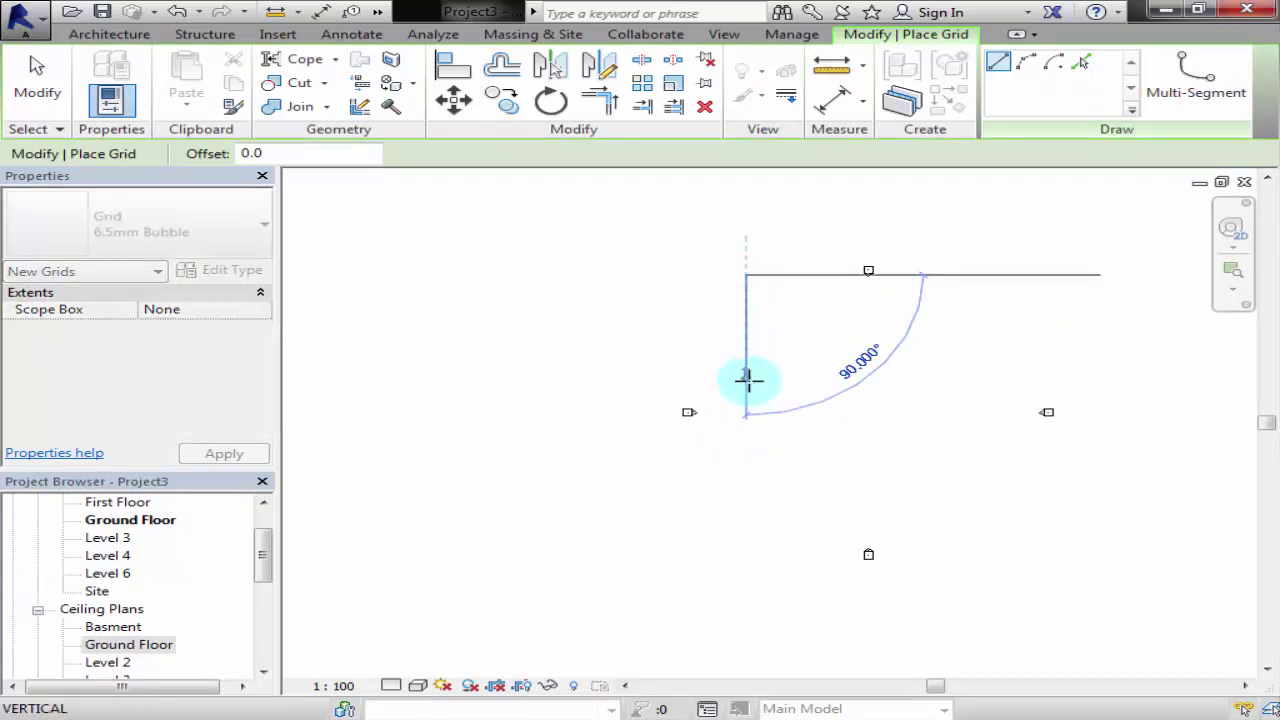
click(746, 430)
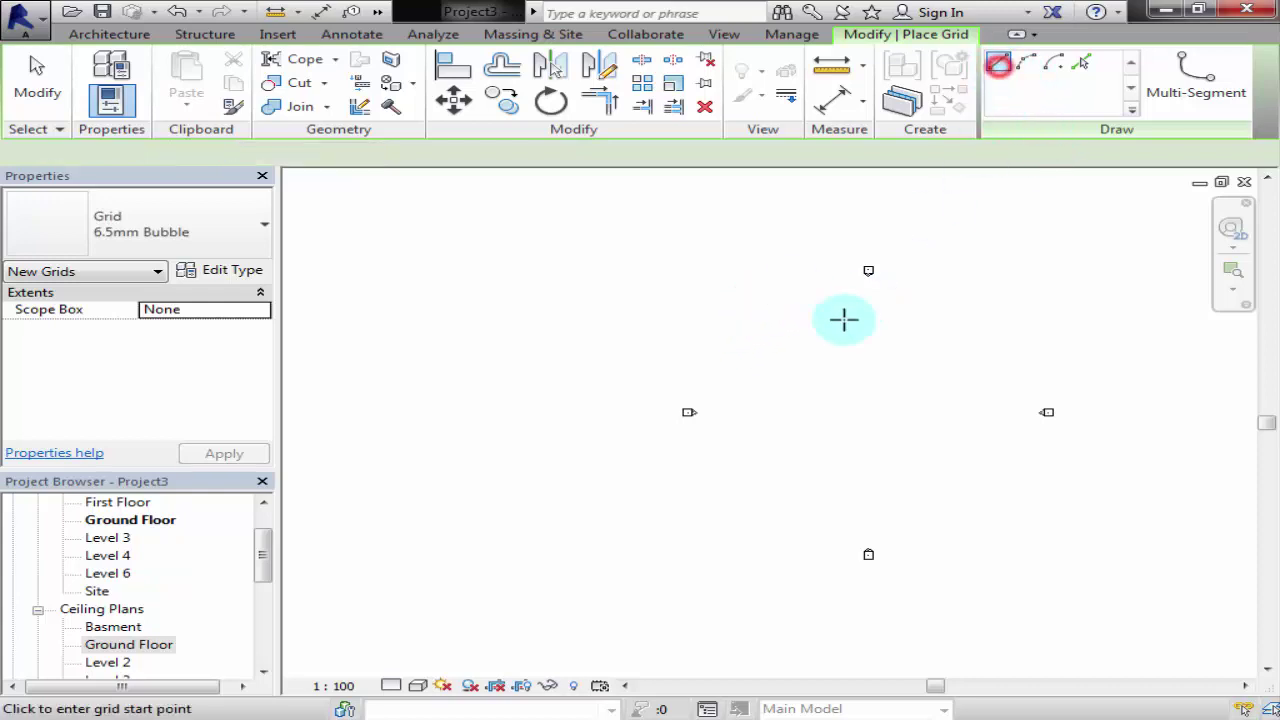
click(750, 315)
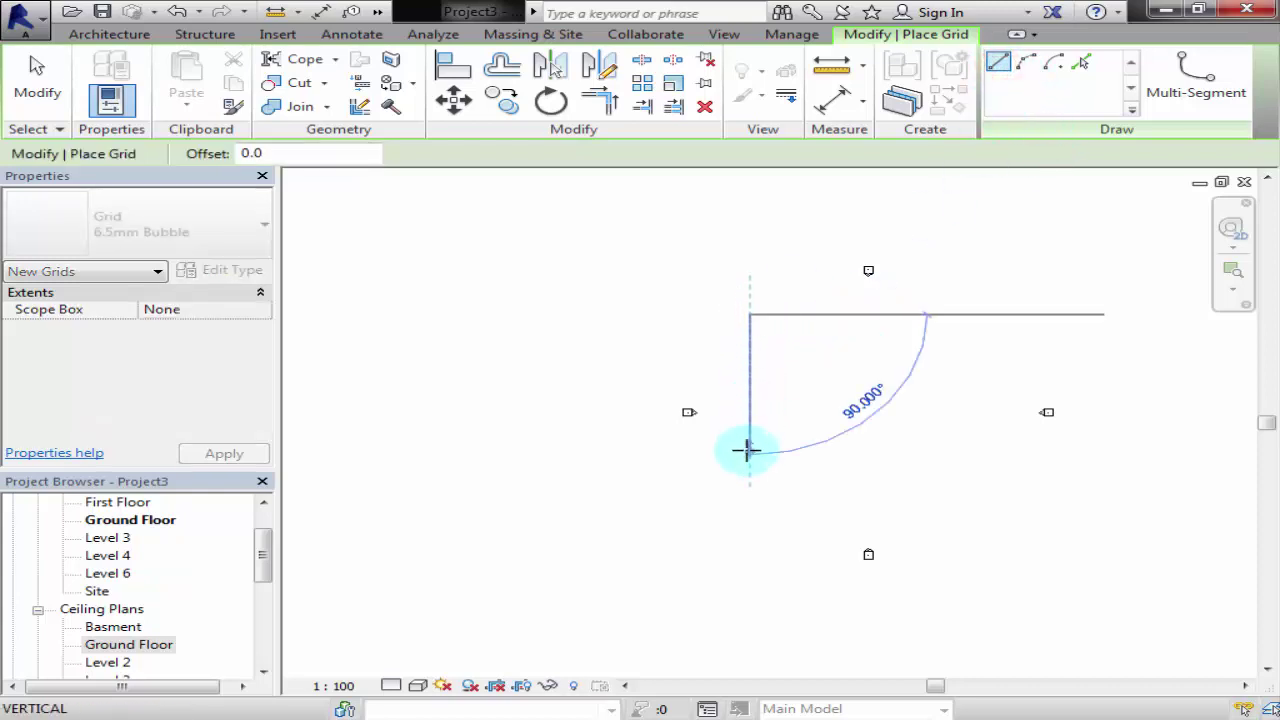
scroll(741, 393, up, 2)
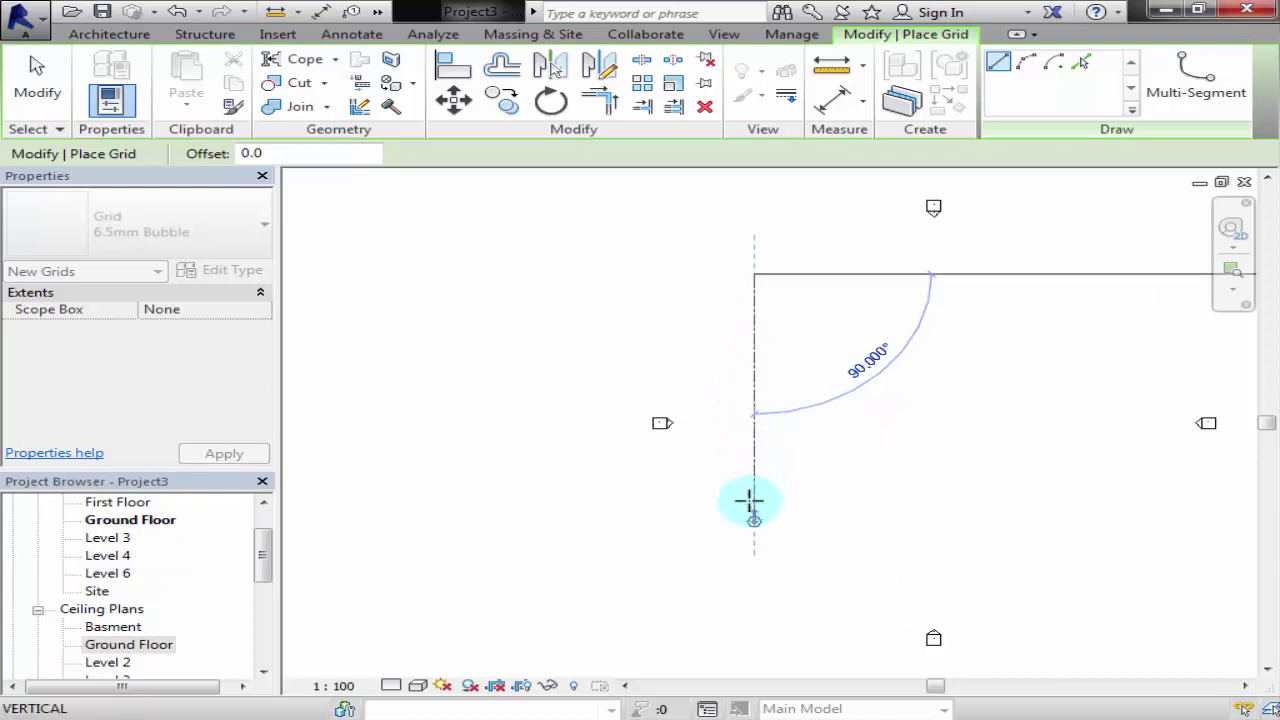
click(750, 552)
scroll(823, 280, up, 1)
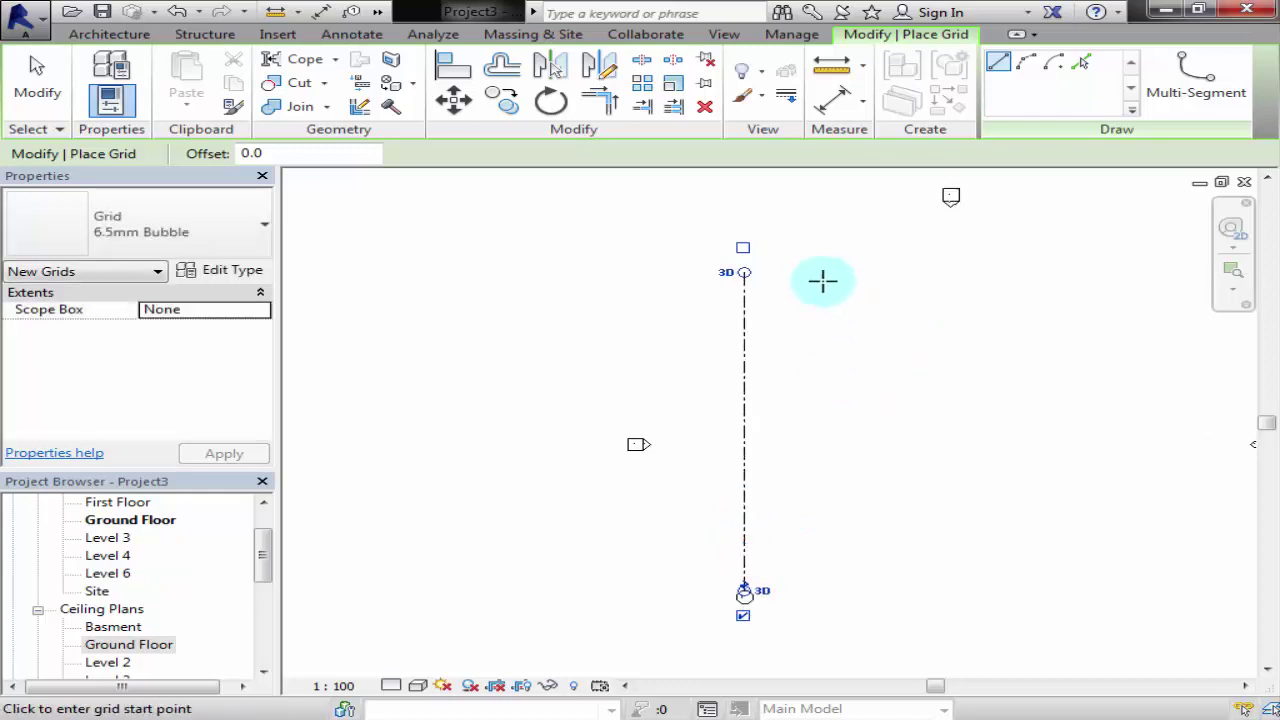
scroll(814, 280, up, 1)
scroll(746, 278, up, 1)
middle_drag(708, 317, 711, 343)
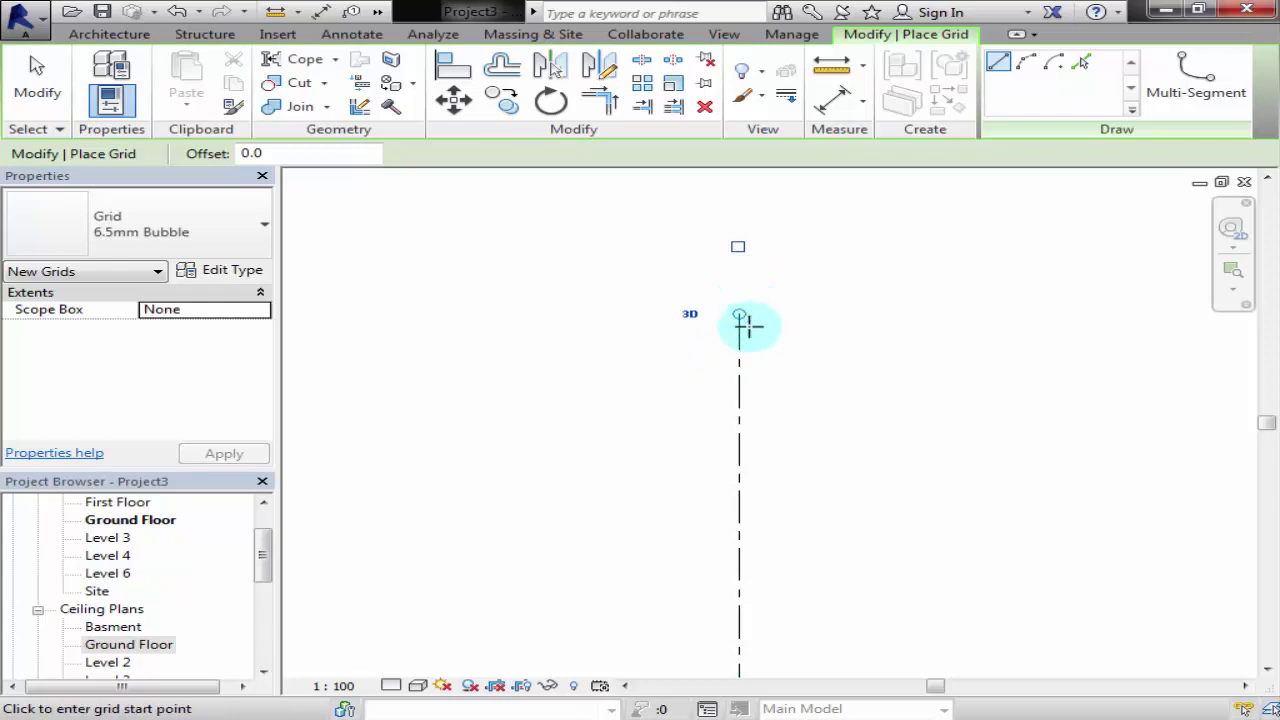
key(Escape)
key(Escape)
scroll(739, 350, down, 1)
- Select Grid 1 and pan along it to inspect its top and bottom bubbles
scroll(737, 434, down, 1)
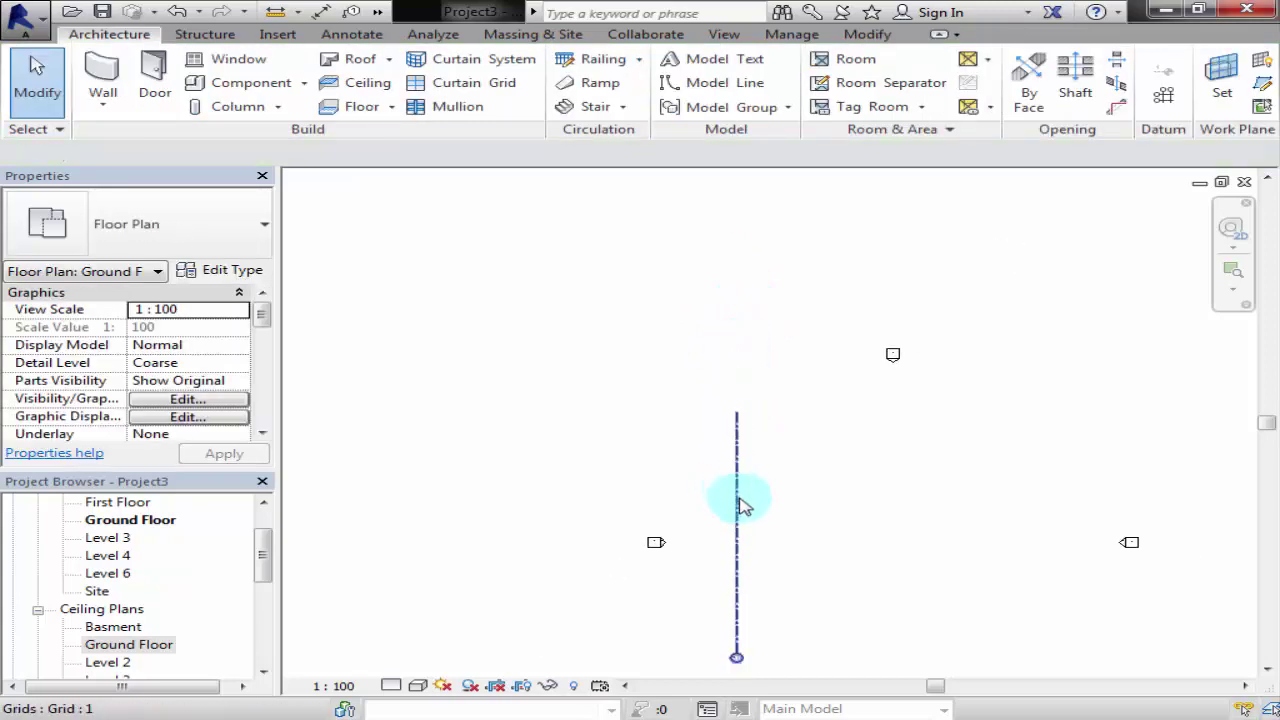
middle_drag(737, 506, 734, 517)
scroll(734, 517, up, 2)
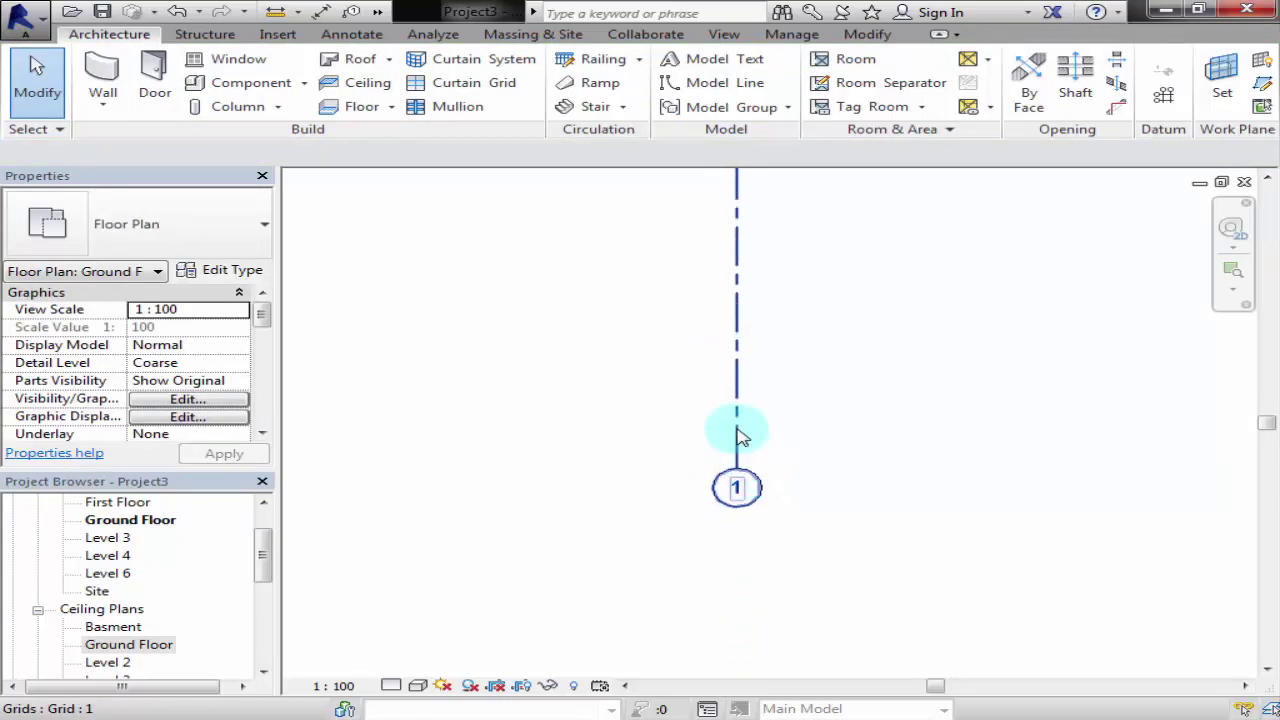
click(739, 429)
scroll(800, 385, down, 1)
middle_drag(818, 352, 791, 669)
middle_drag(743, 279, 751, 374)
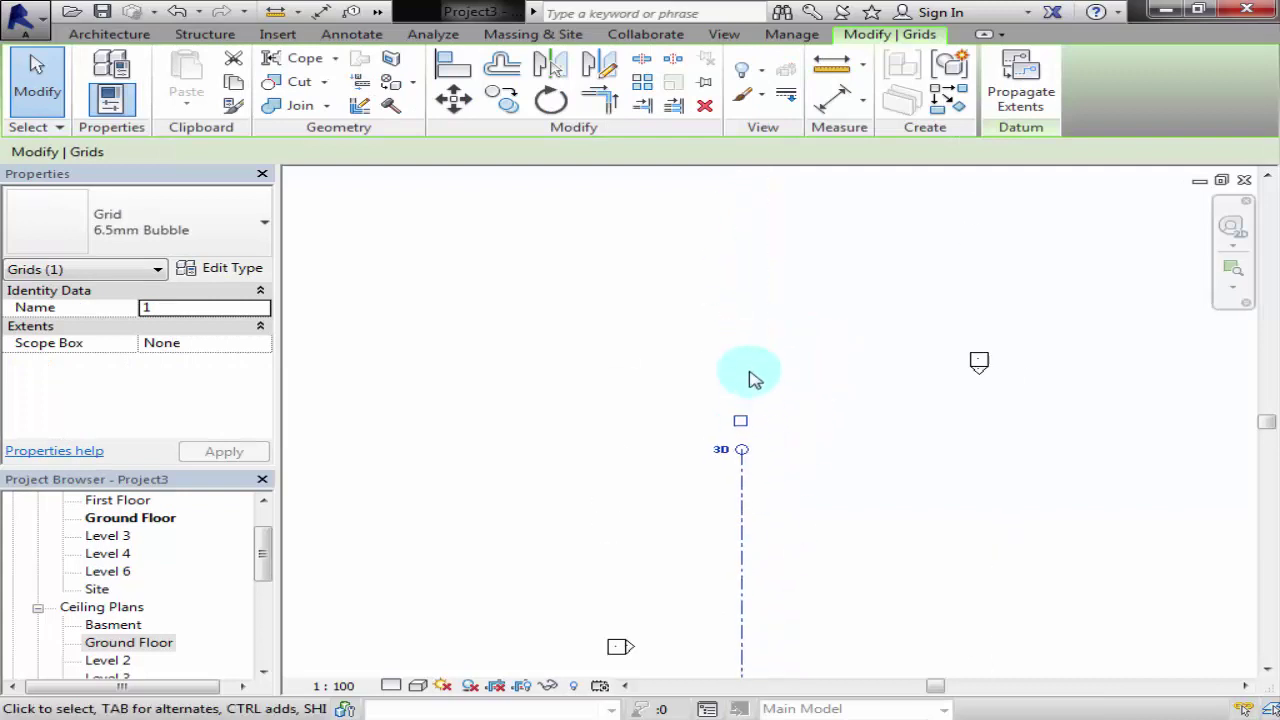
click(768, 450)
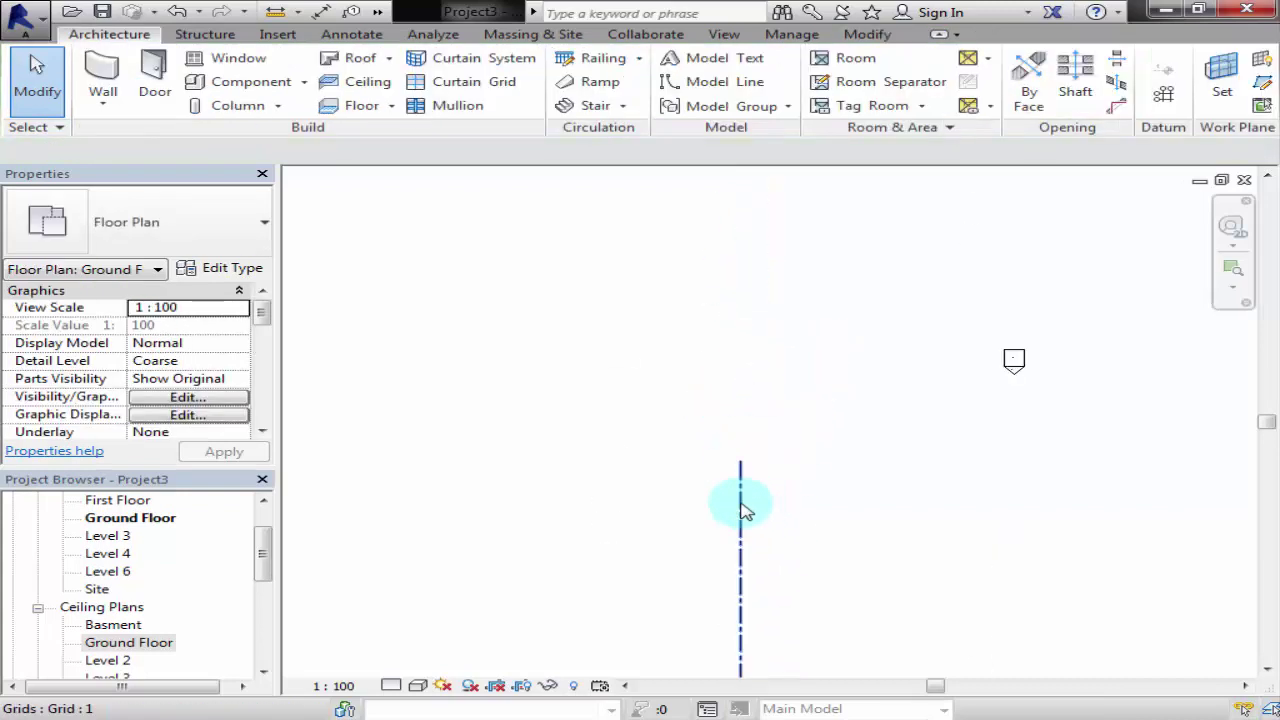
- Recheck Grid 1, zoom out and restart grid placement
click(741, 505)
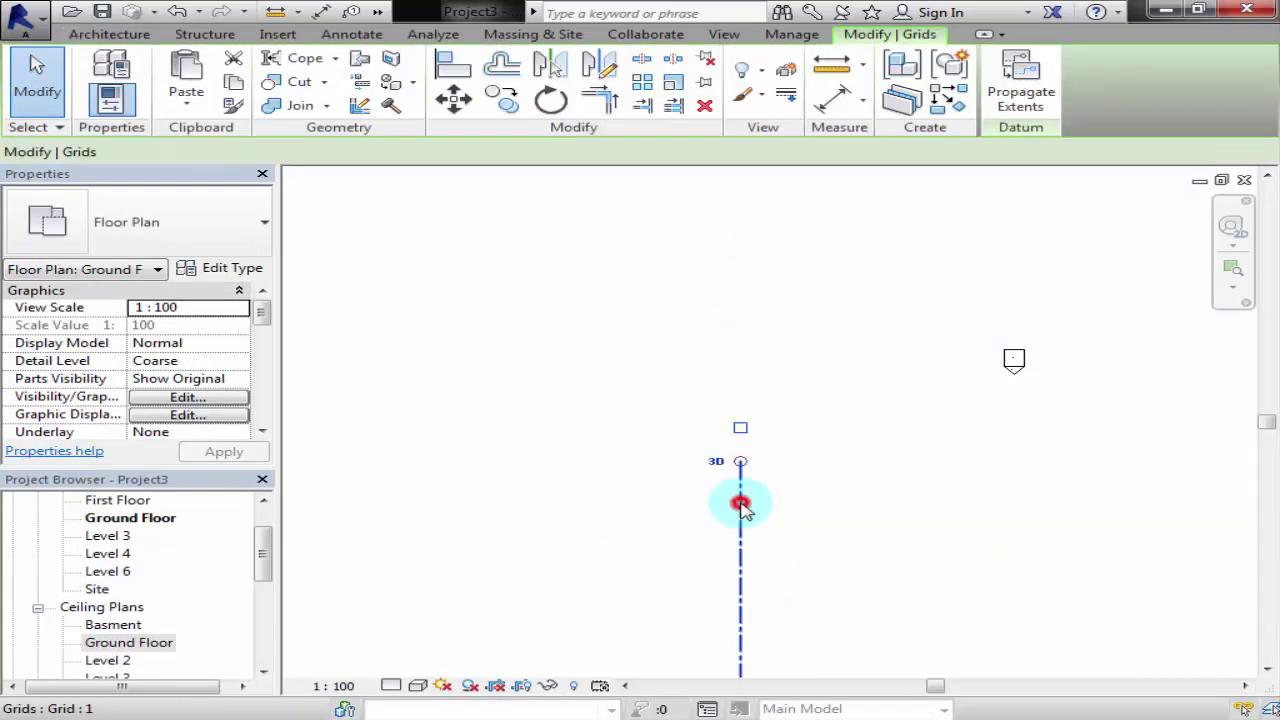
scroll(738, 432, up, 1)
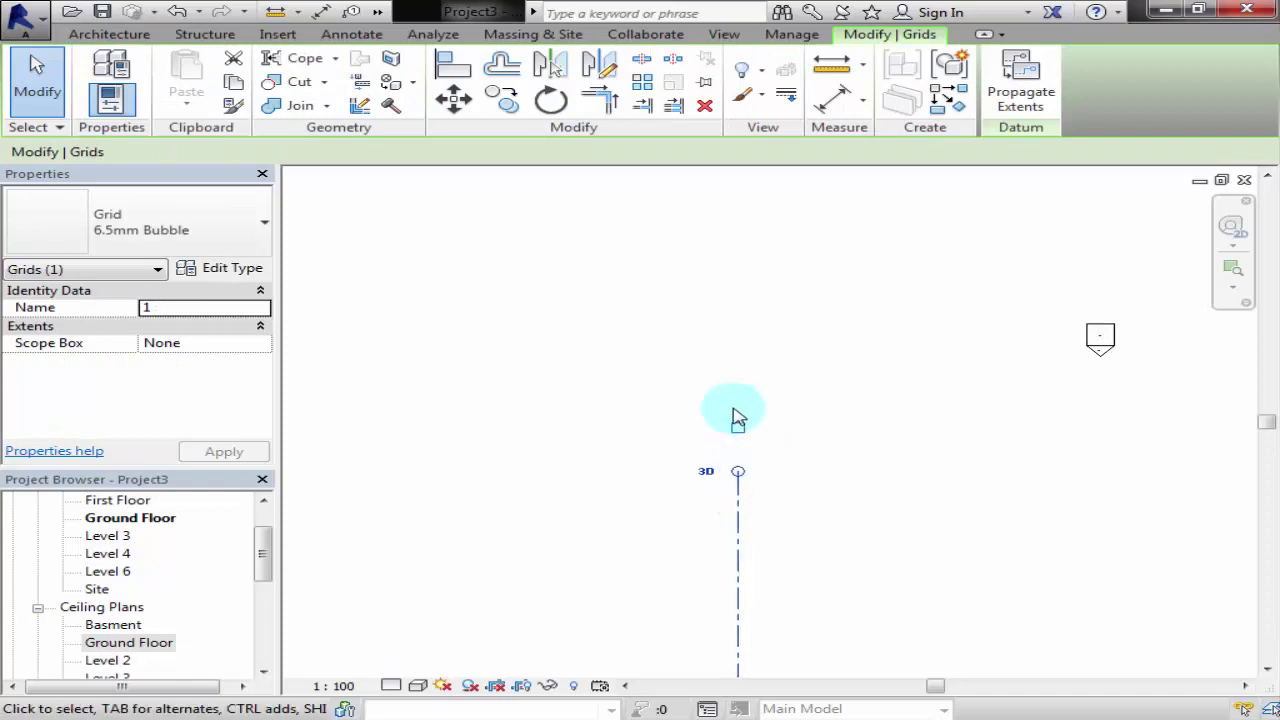
middle_drag(820, 491, 771, 401)
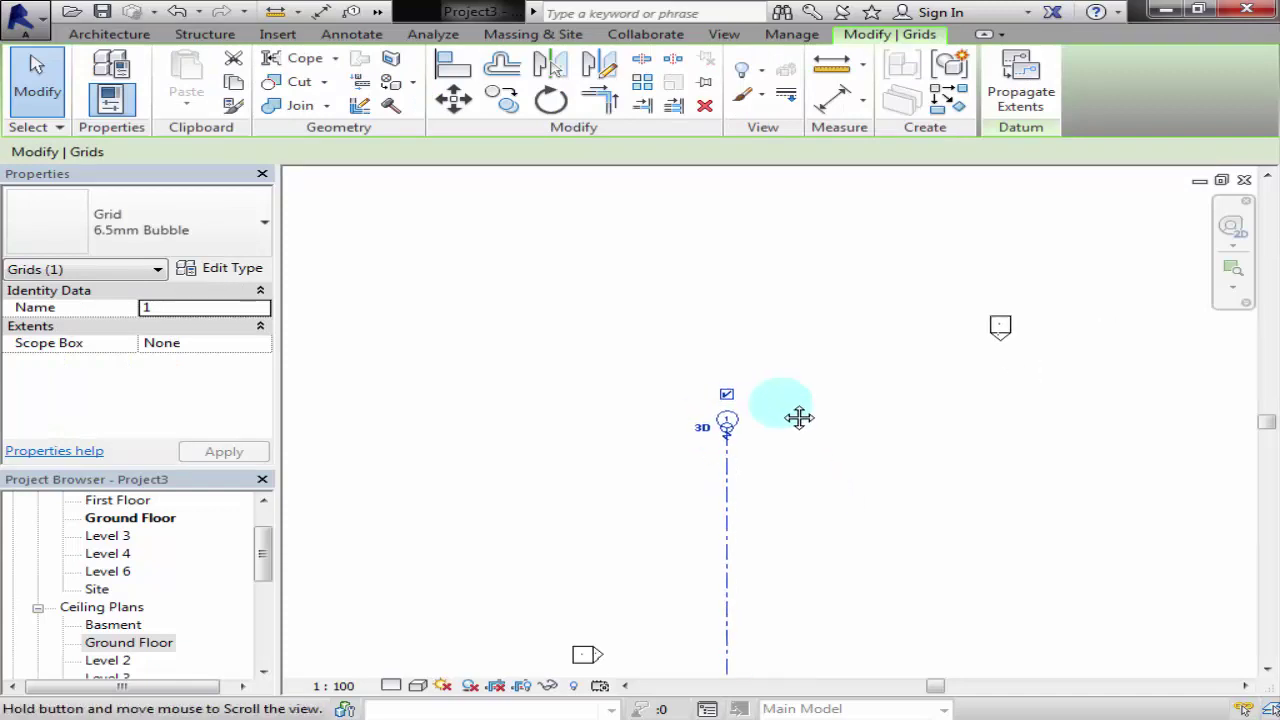
click(771, 401)
scroll(709, 373, down, 2)
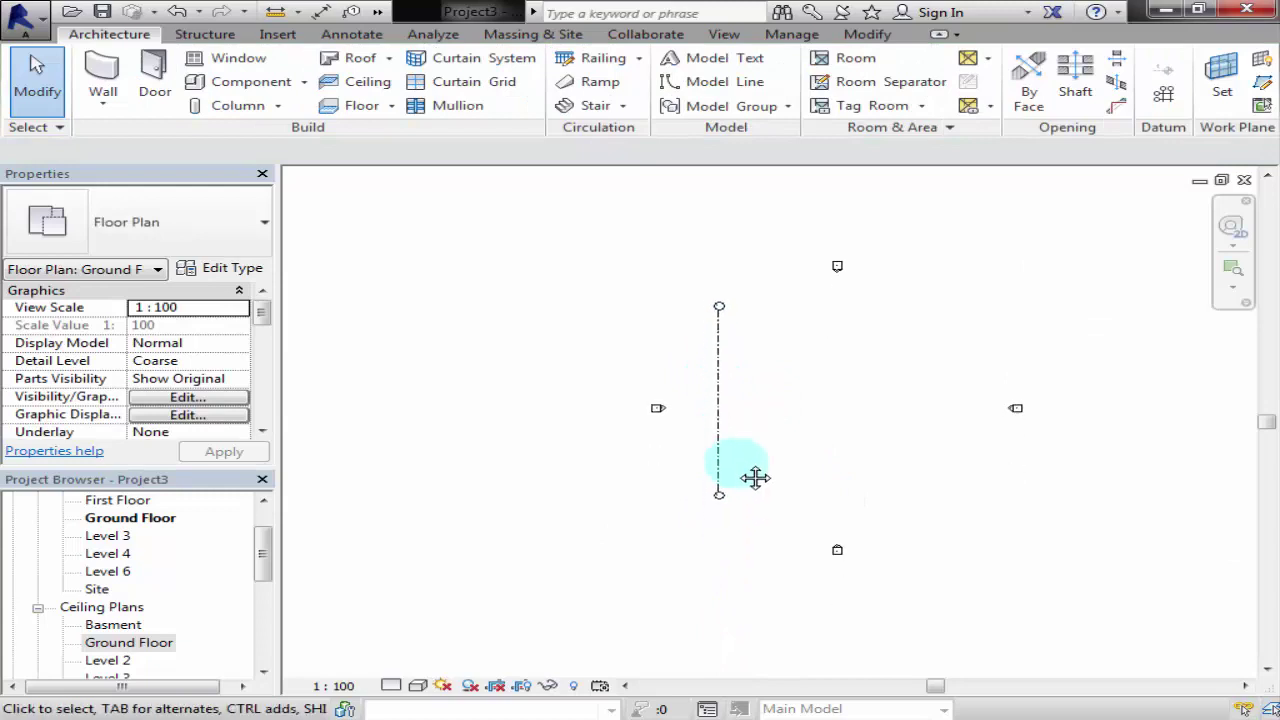
scroll(751, 477, down, 1)
click(1163, 88)
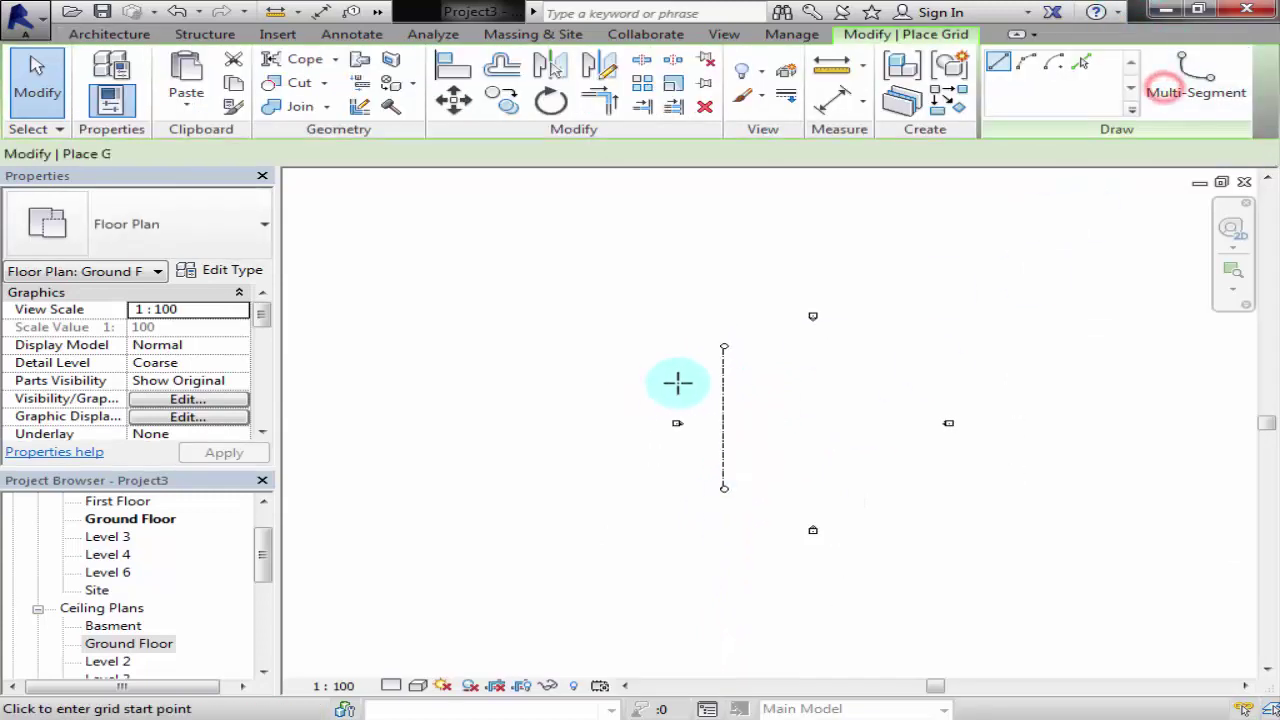
- Set the grid placement Offset to 2000 in the Options Bar
scroll(678, 378, up, 2)
scroll(778, 337, up, 1)
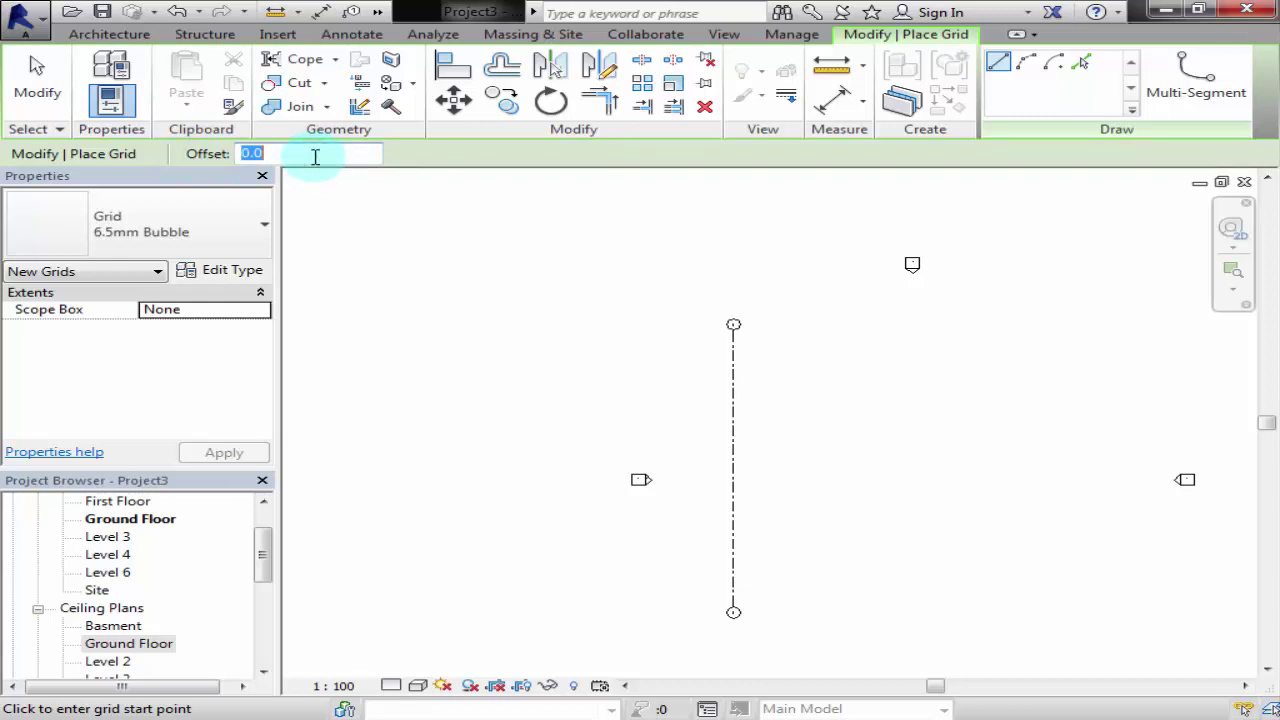
text(2000)
key(Return)
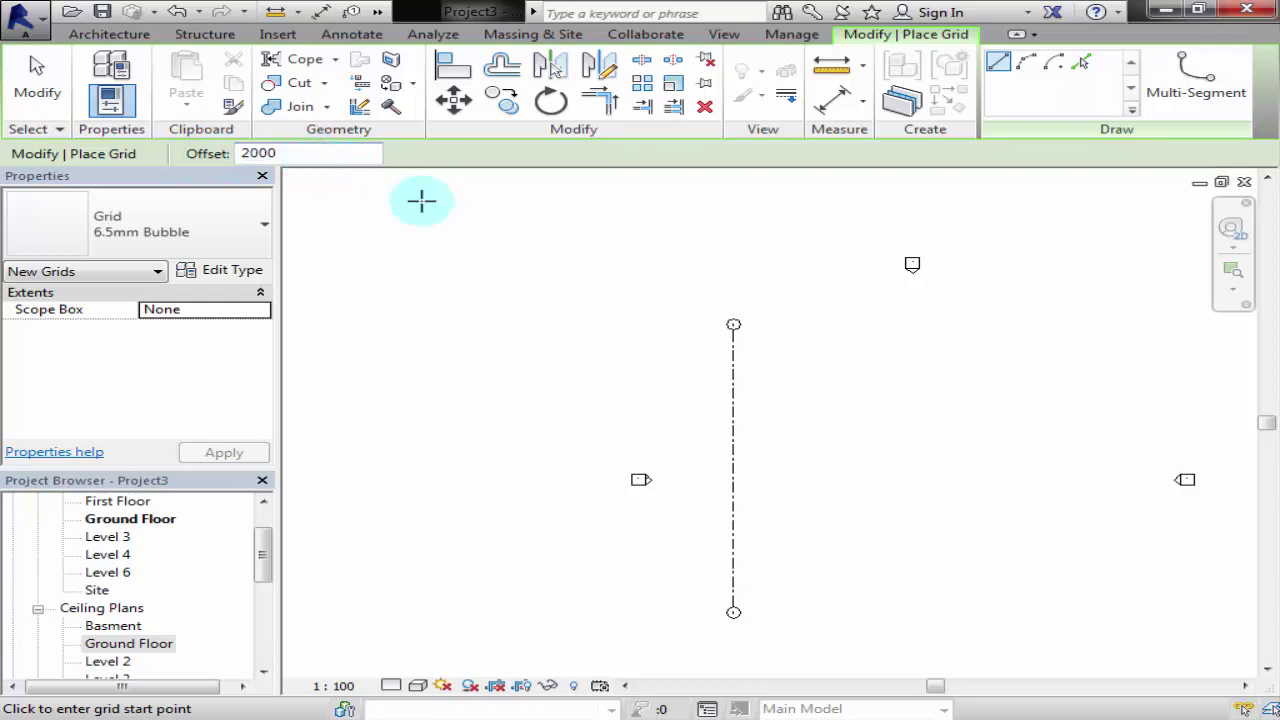
- Draw Grids 2 and 3, each offset 2000 right of the previous grid
click(733, 326)
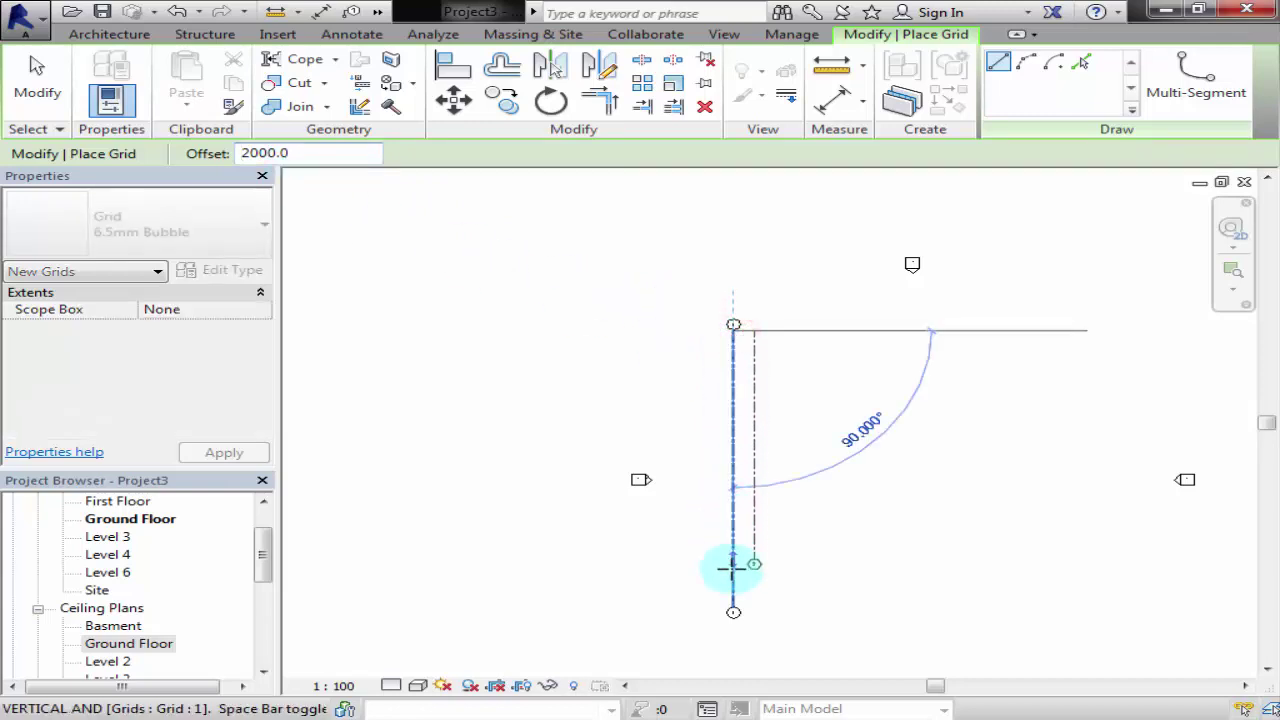
click(733, 610)
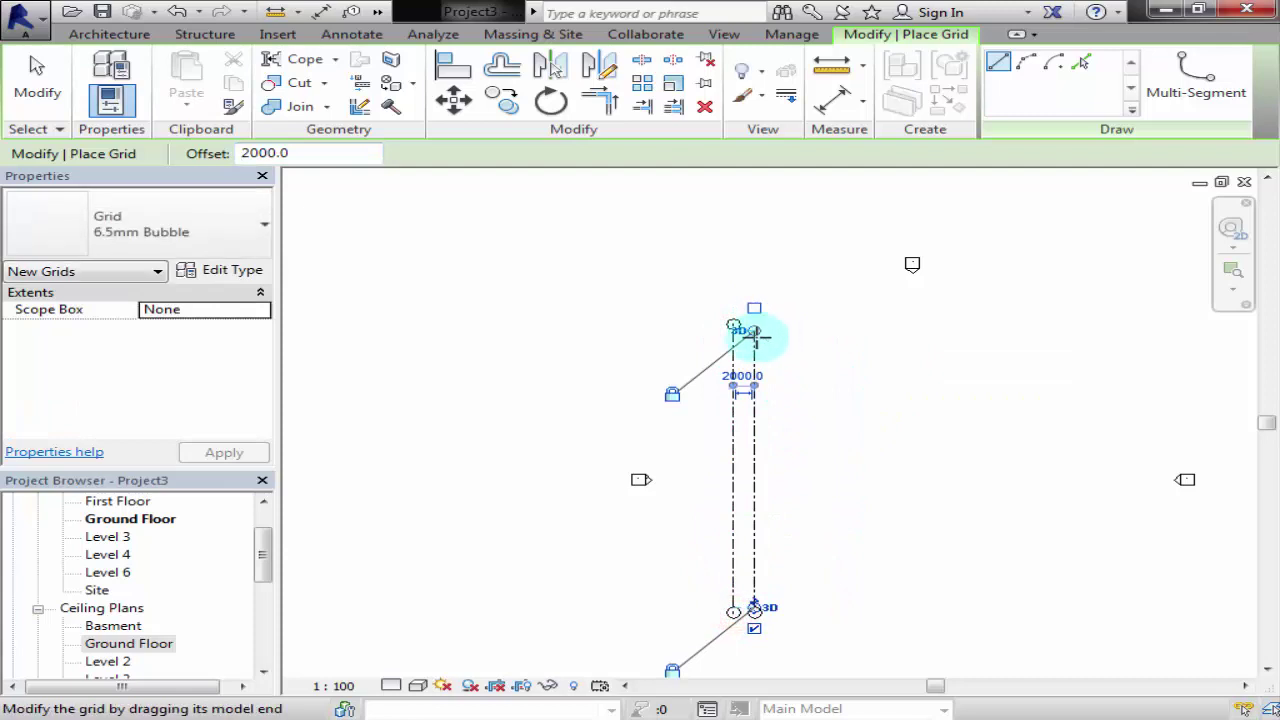
scroll(753, 320, up, 3)
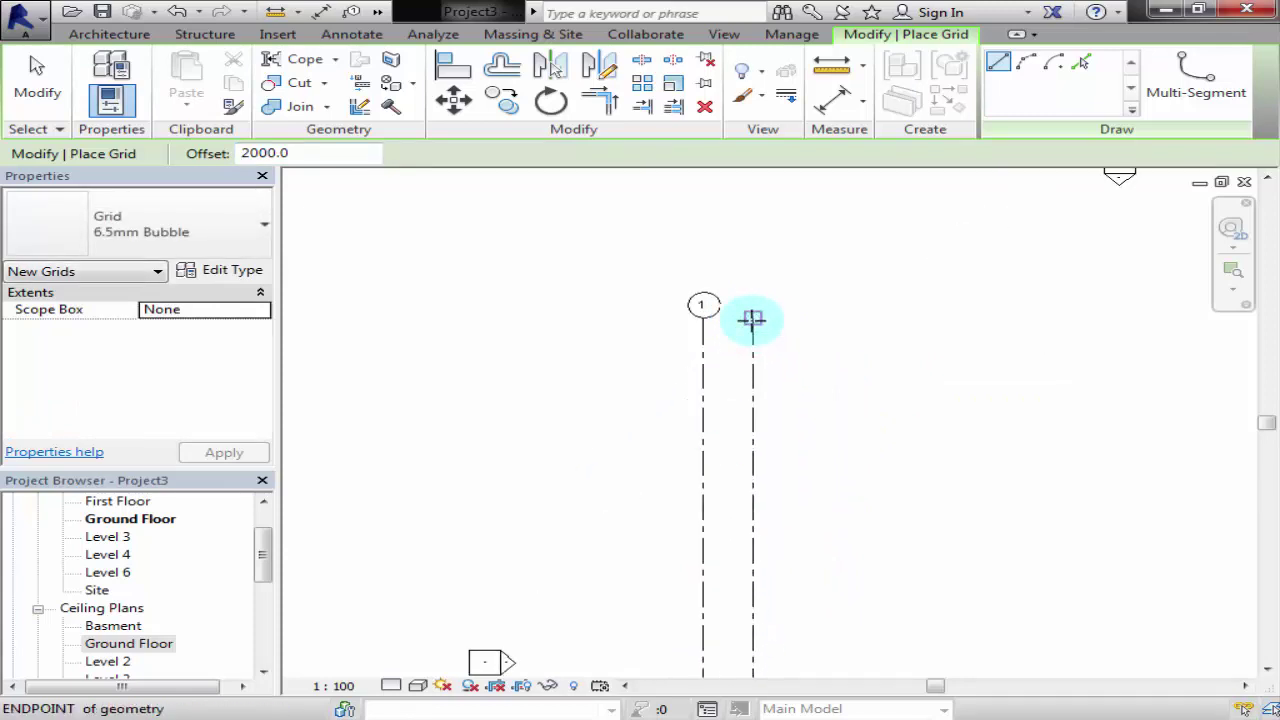
click(753, 320)
scroll(749, 534, down, 1)
mouse_move(749, 534)
middle_down()
mouse_move(800, 461)
mouse_move(829, 500)
middle_up()
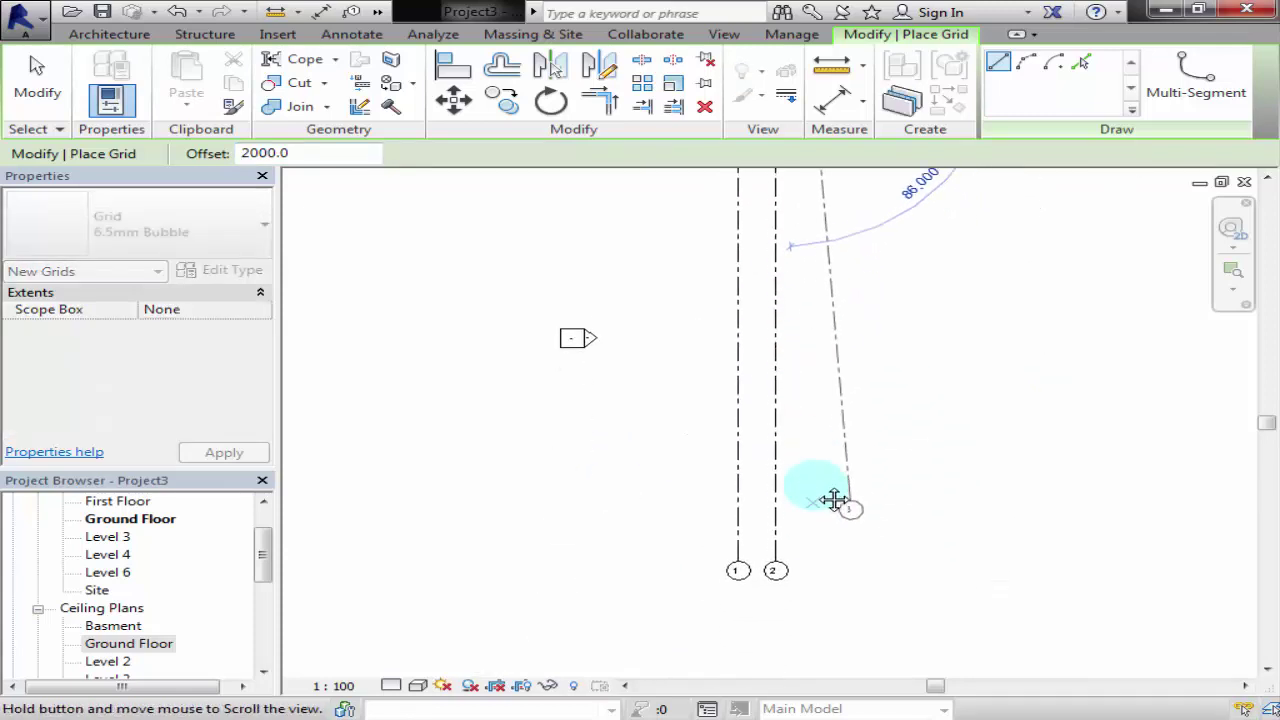
click(775, 546)
- Draw Grid 4 at 2000 spacing to the right of Grid 3
scroll(900, 458, down, 1)
middle_drag(900, 458, 826, 583)
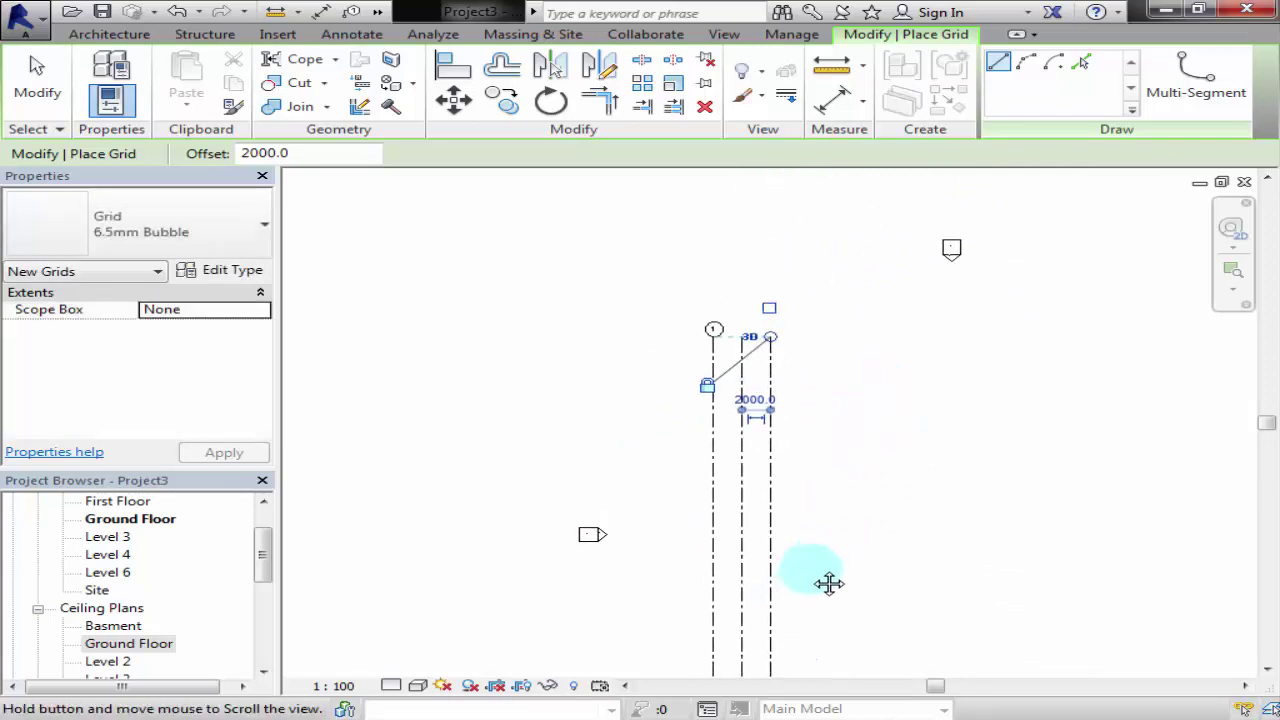
click(767, 355)
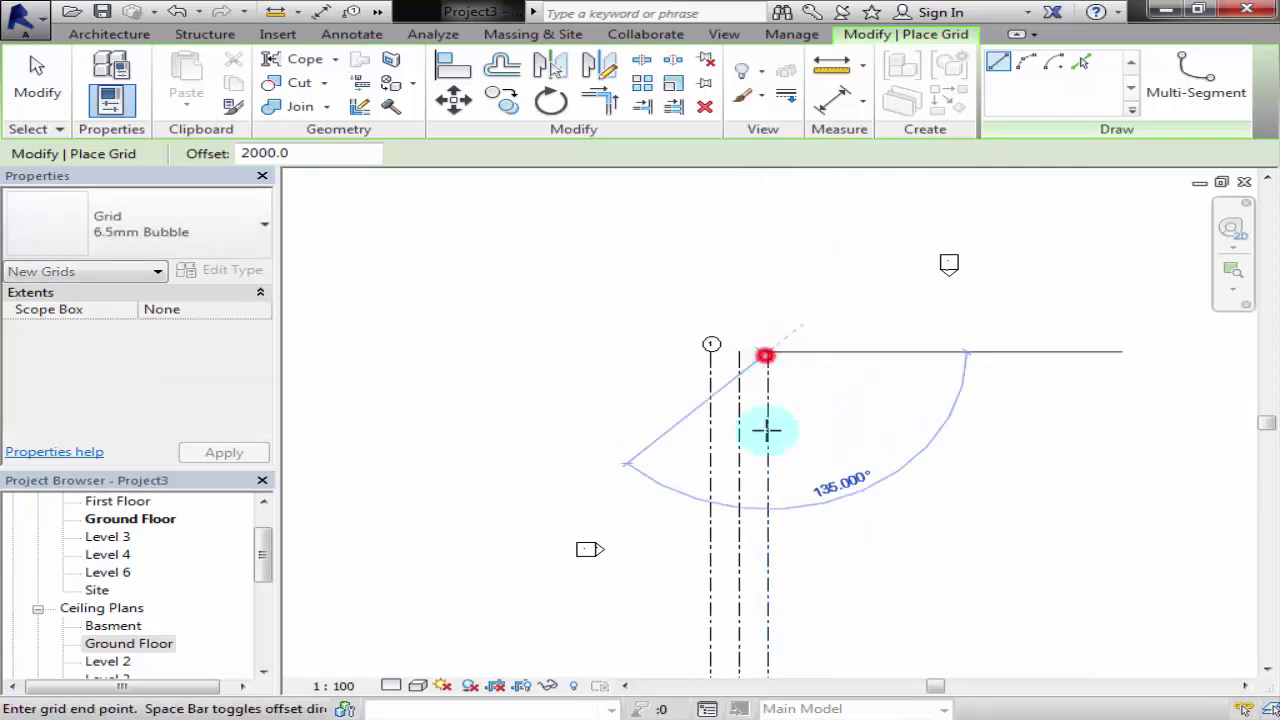
scroll(763, 429, down, 1)
middle_drag(763, 429, 766, 297)
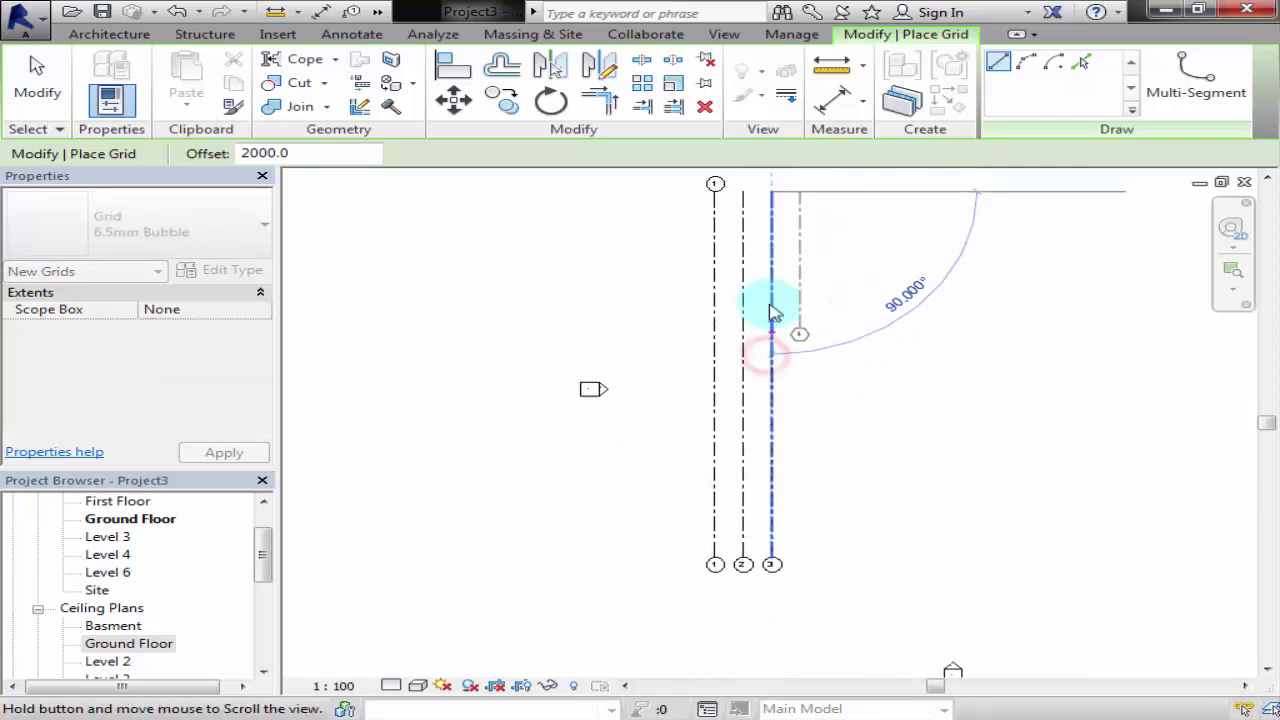
click(769, 515)
scroll(709, 177, up, 2)
scroll(762, 195, up, 2)
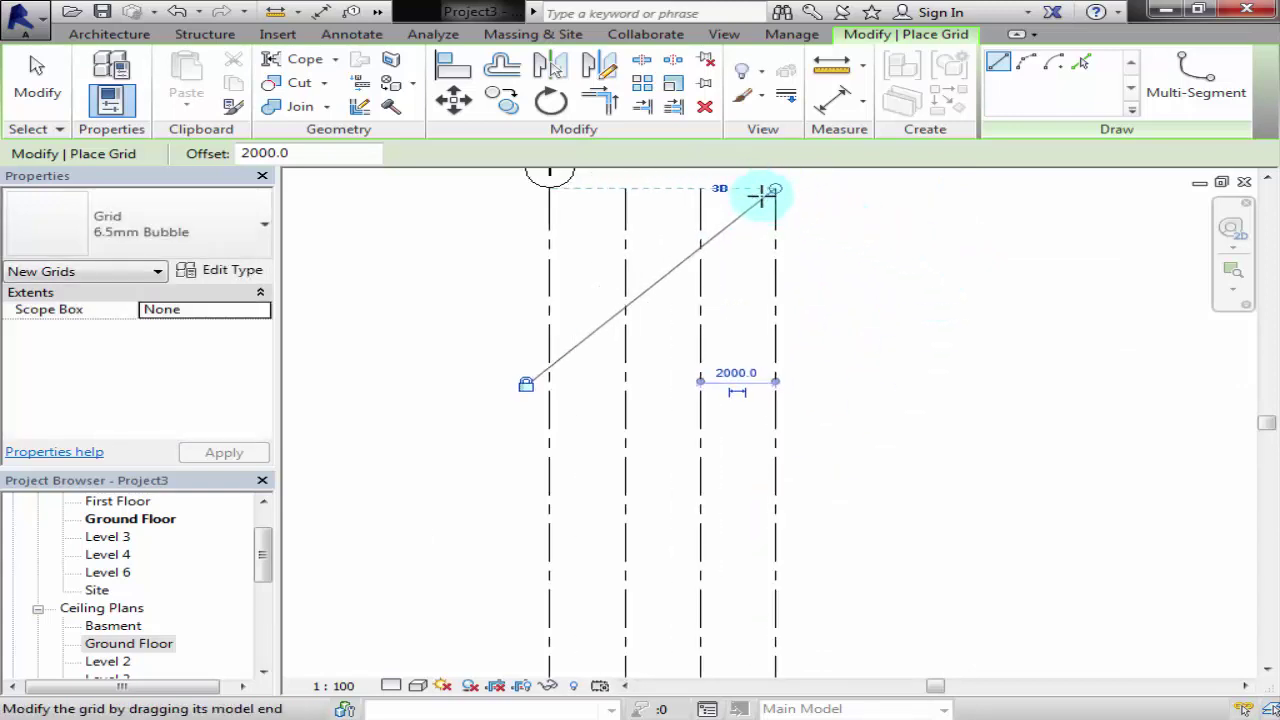
scroll(762, 195, up, 1)
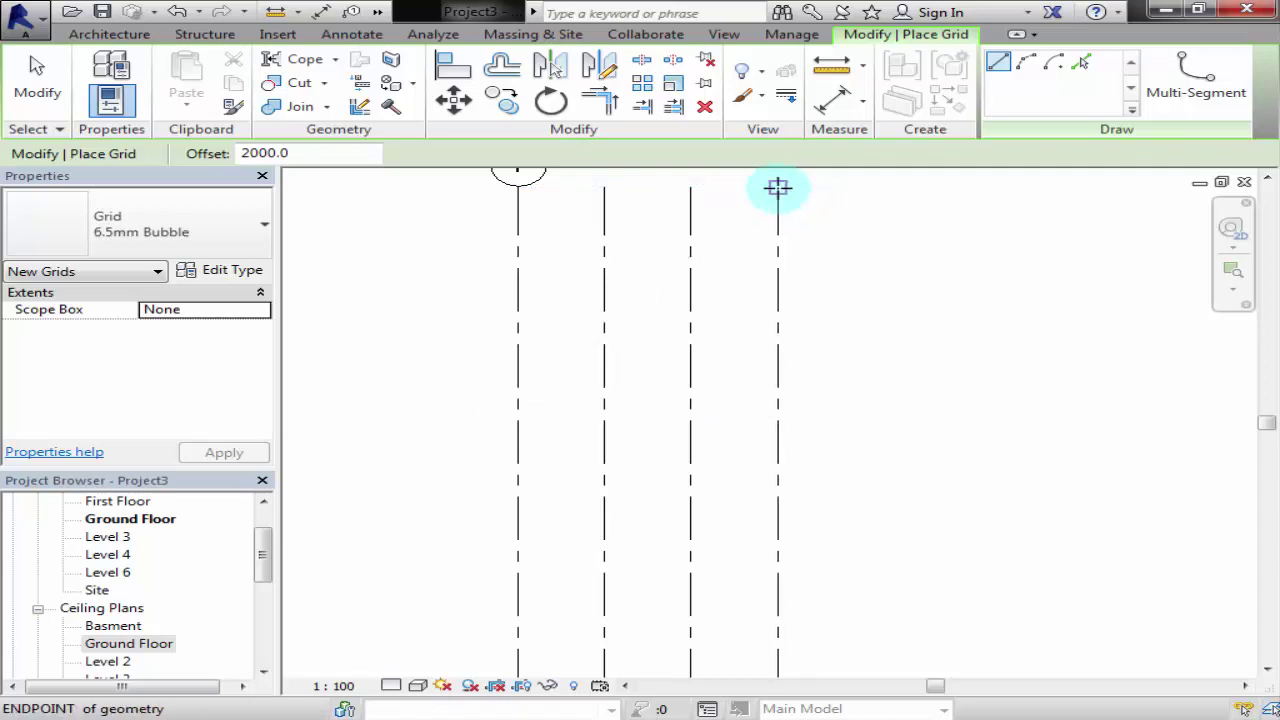
- Draw Grid 5 at 2000 spacing, then exit the Grid tool
click(778, 187)
scroll(750, 400, down, 2)
middle_drag(731, 560, 677, 234)
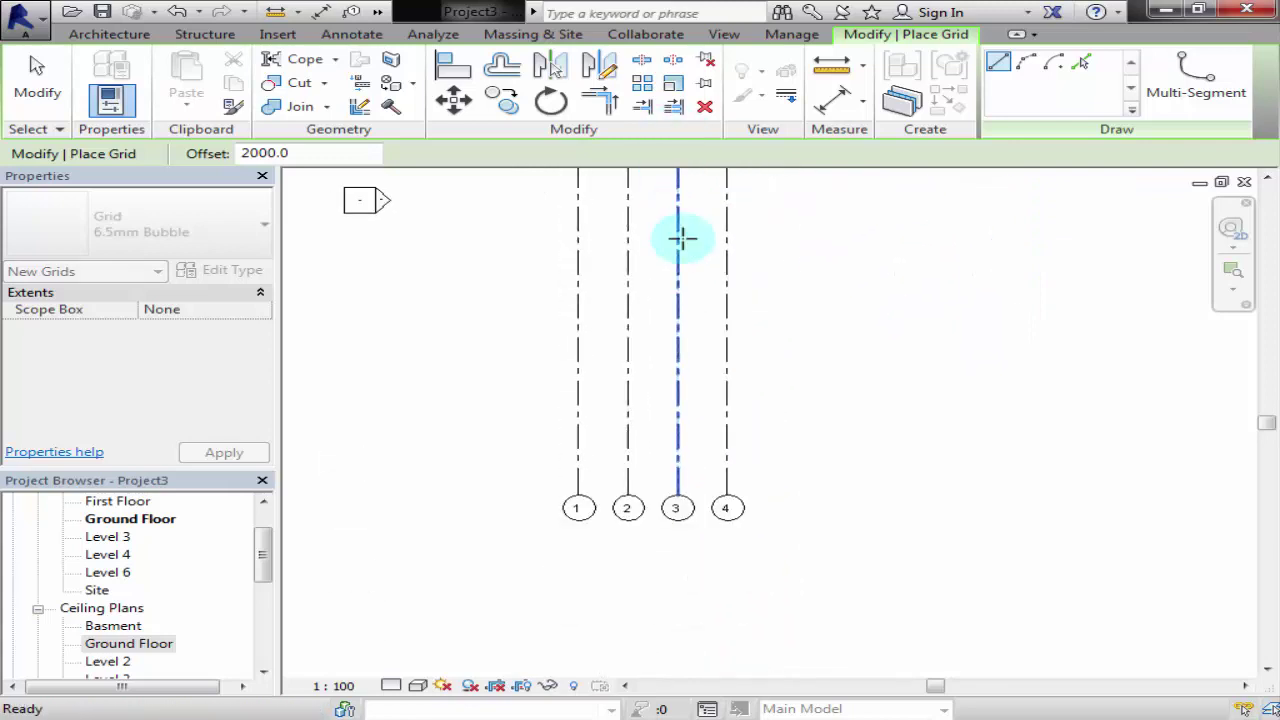
click(728, 498)
scroll(883, 337, down, 2)
middle_drag(883, 337, 808, 491)
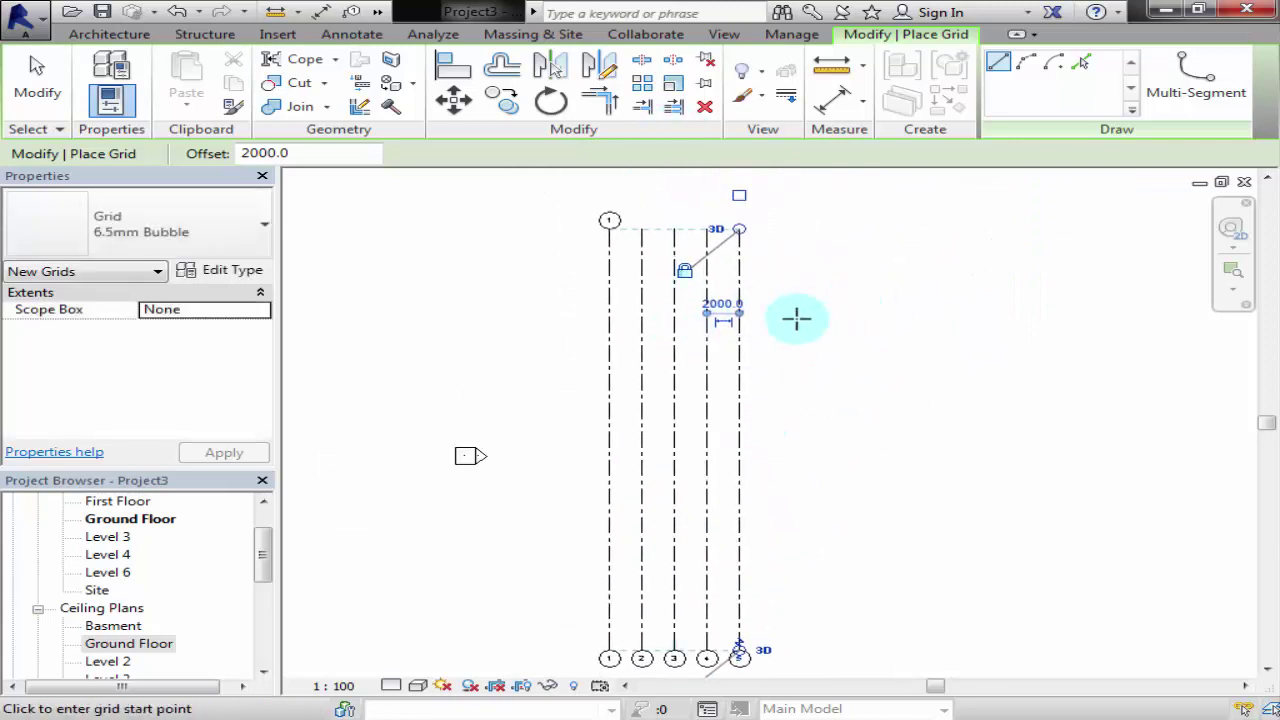
key(Escape)
key(Escape)
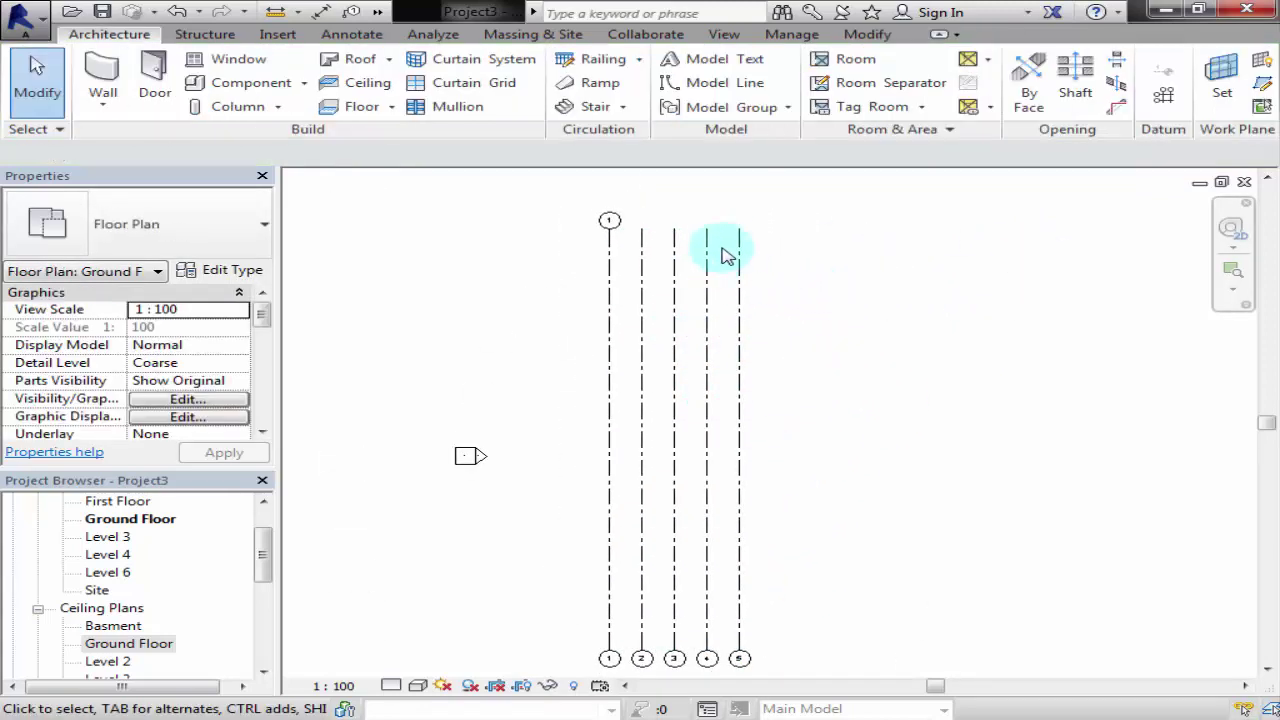
- Check Grids 2 and 3, then select Grid 5 to edit its type
scroll(677, 237, up, 2)
click(657, 235)
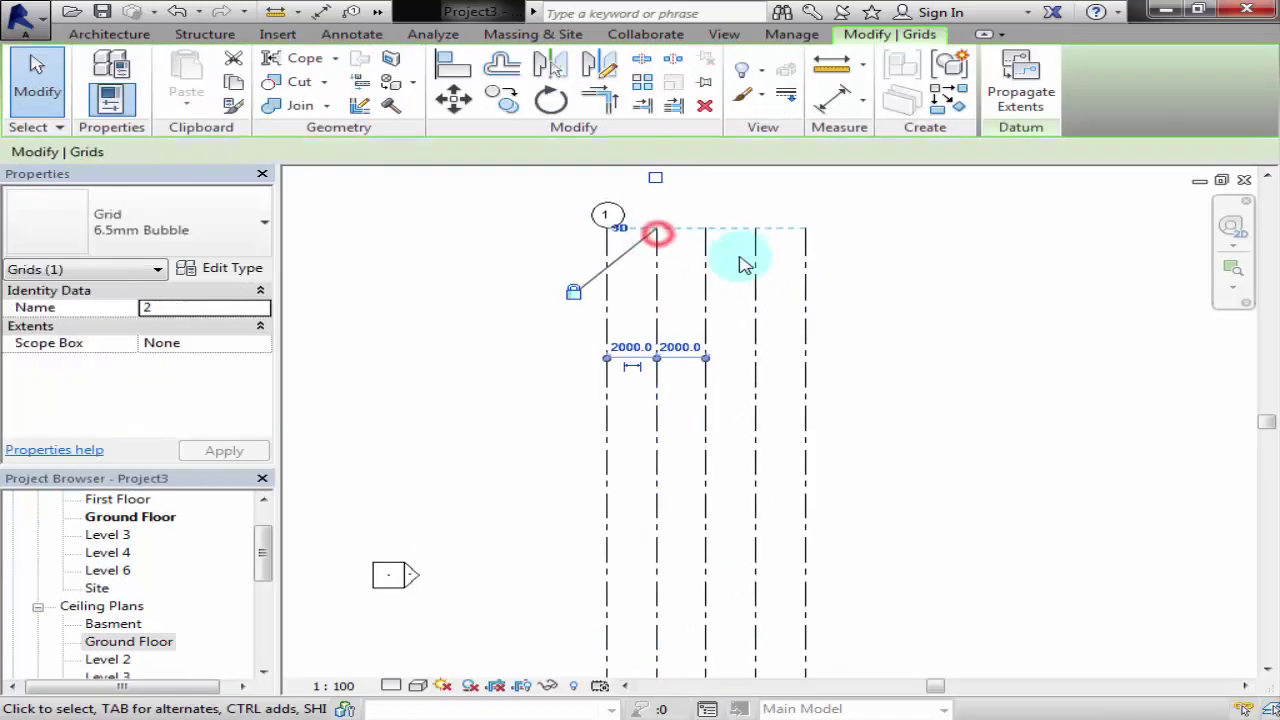
click(706, 257)
click(871, 266)
middle_drag(786, 286, 767, 354)
scroll(705, 335, down, 2)
scroll(725, 350, down, 1)
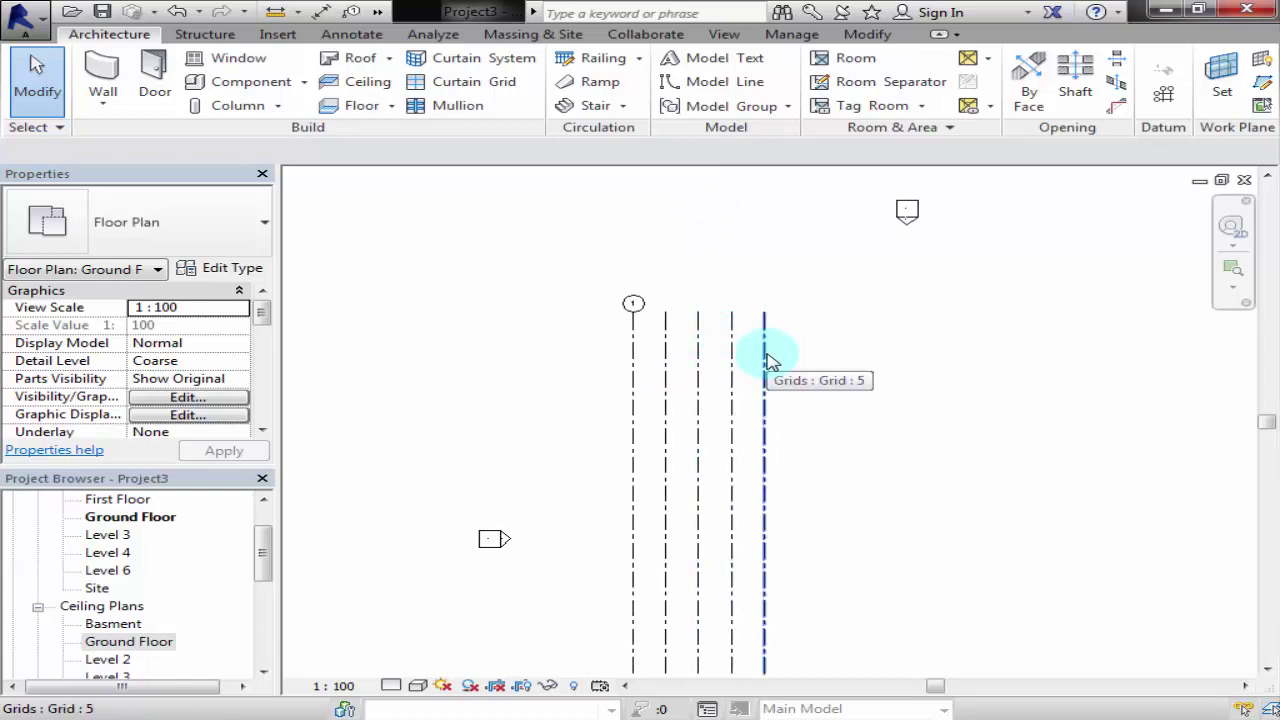
click(768, 360)
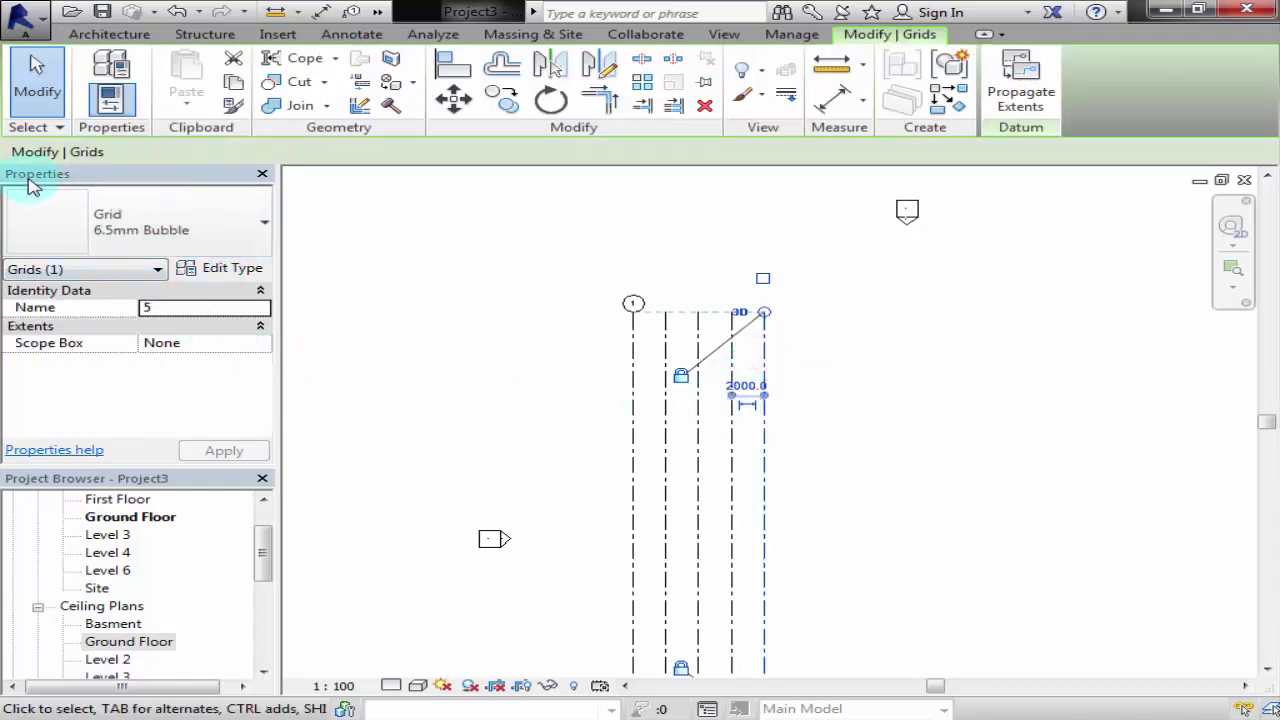
click(231, 270)
- Turn on Plan View Symbols End 1 for the 6.5mm Bubble grid type, giving bubbles at both ends
click(228, 270)
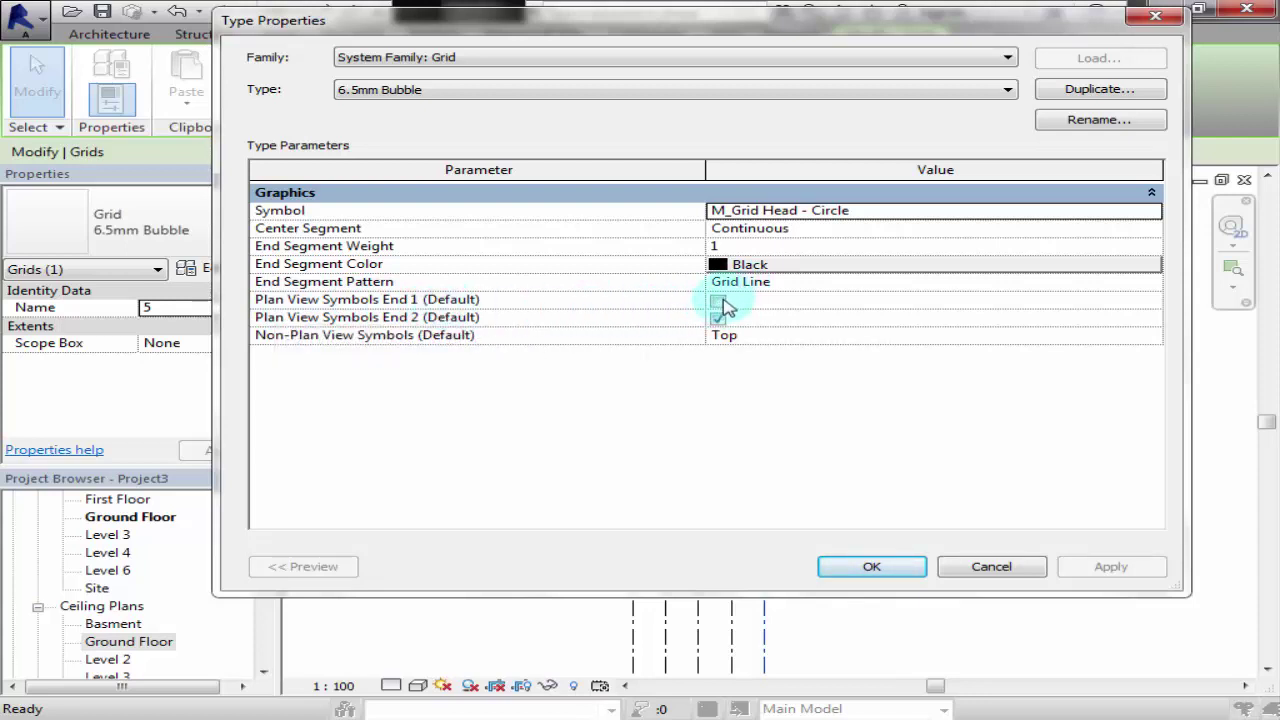
click(719, 302)
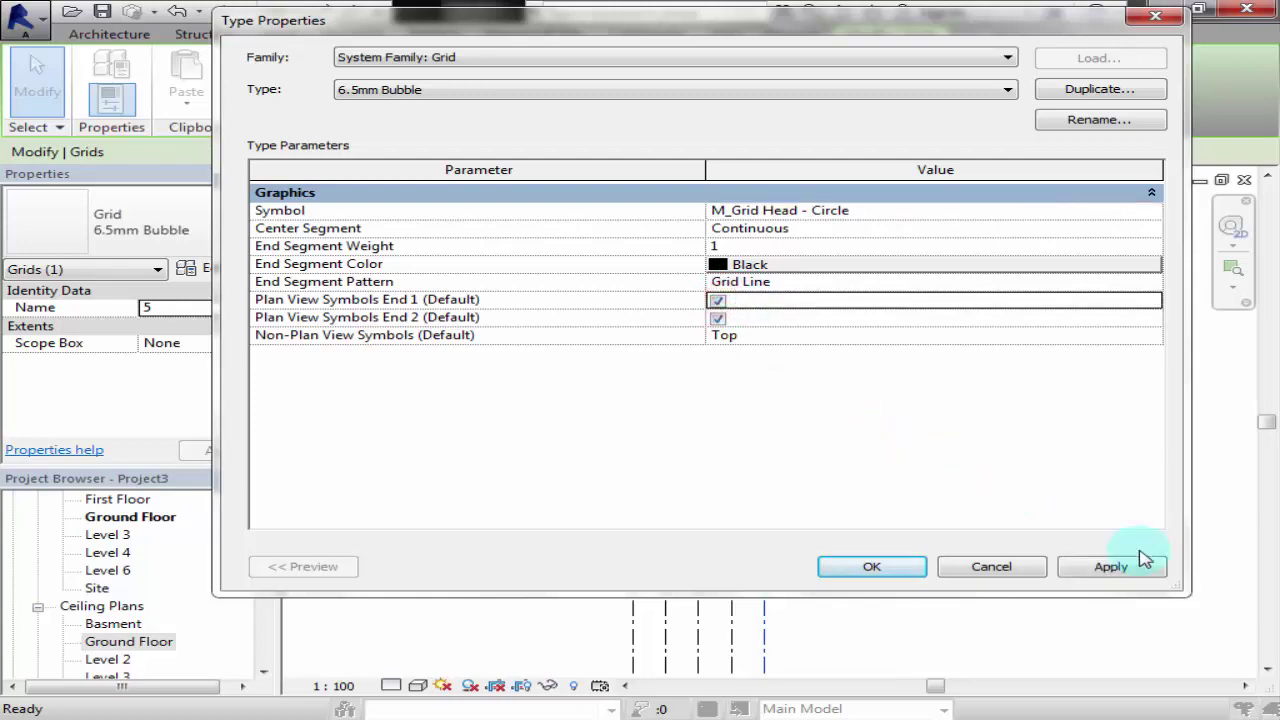
click(1110, 567)
click(871, 566)
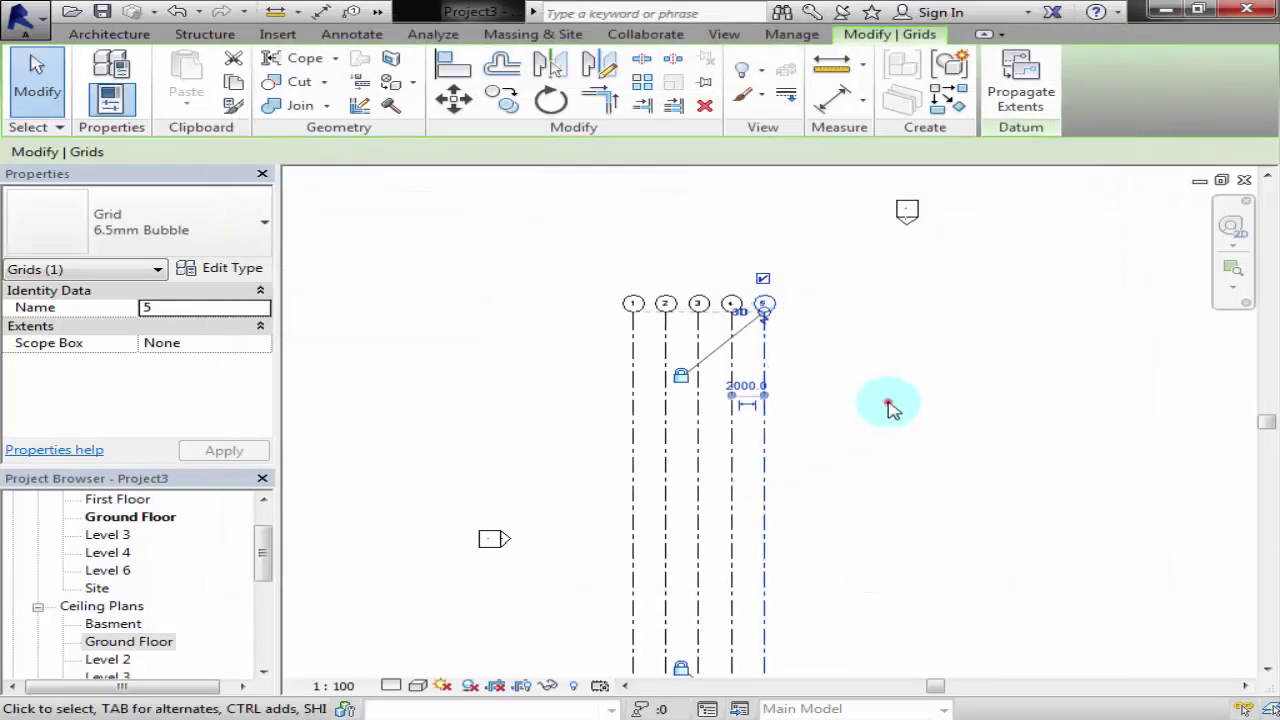
click(888, 402)
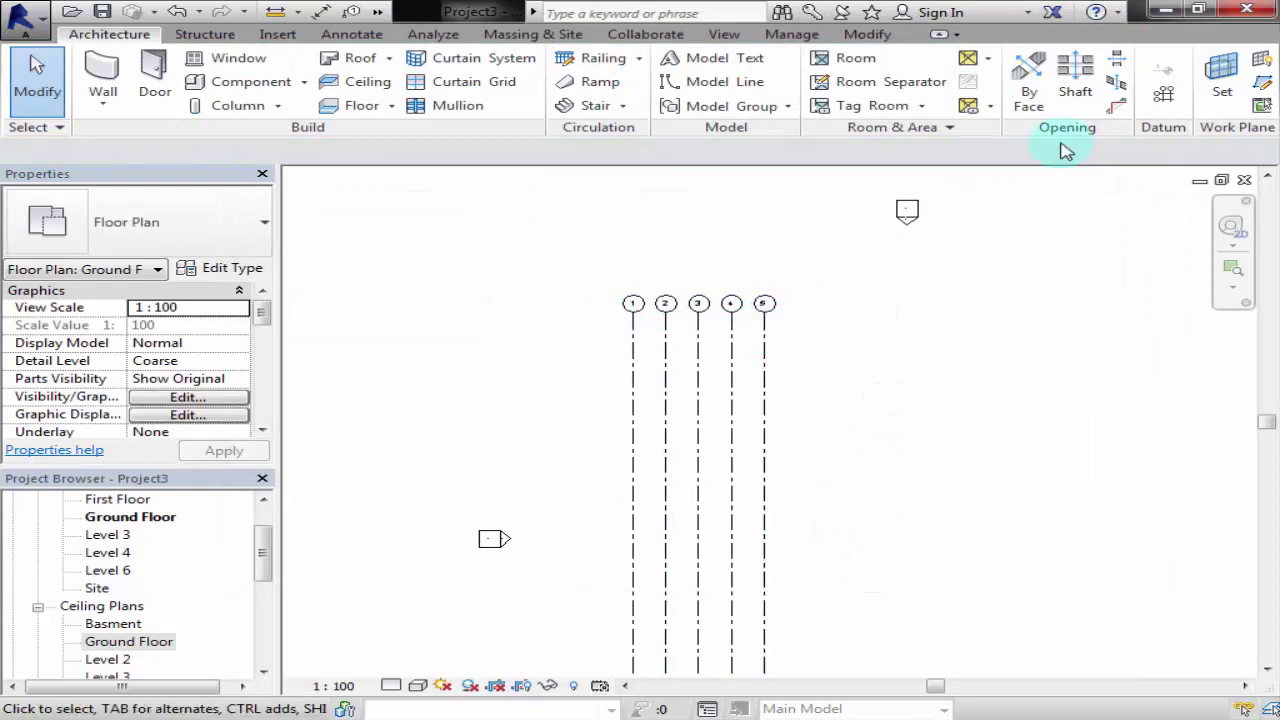
- Create Grids 6, 7 and 8 with Pick Lines at 3000 offset from Grid 5 onward
click(1163, 92)
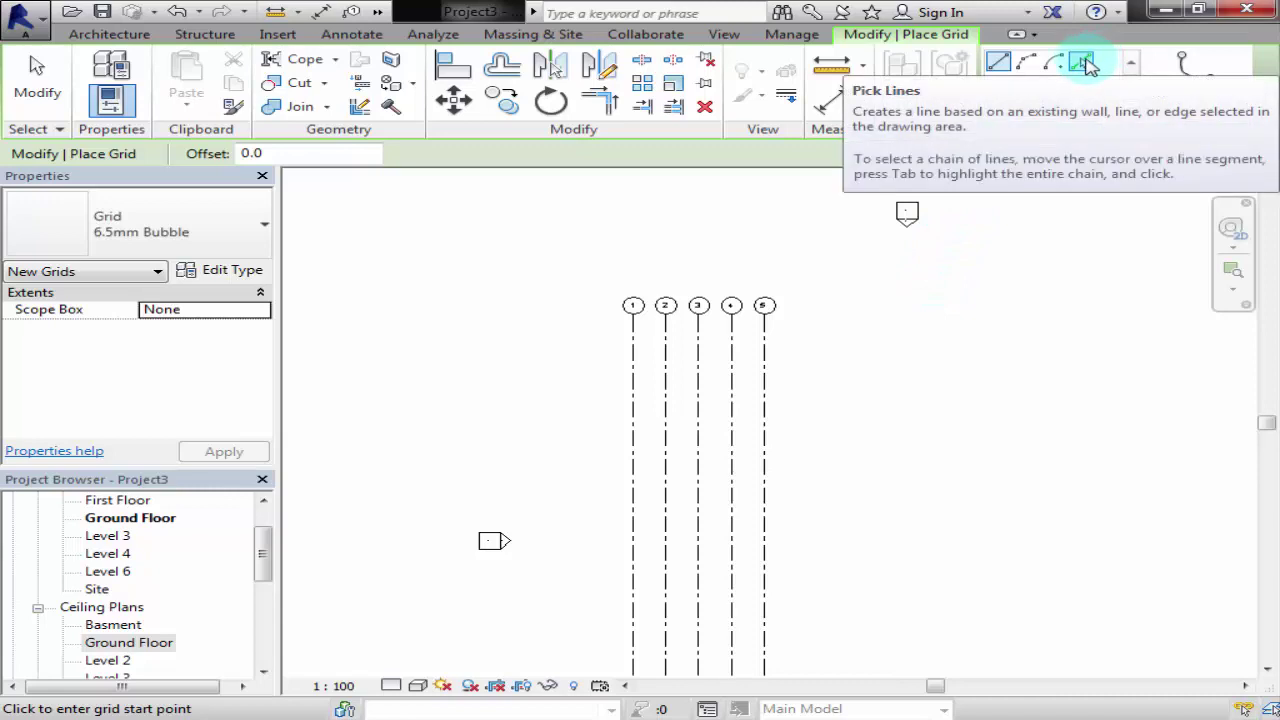
click(1084, 63)
text(3000)
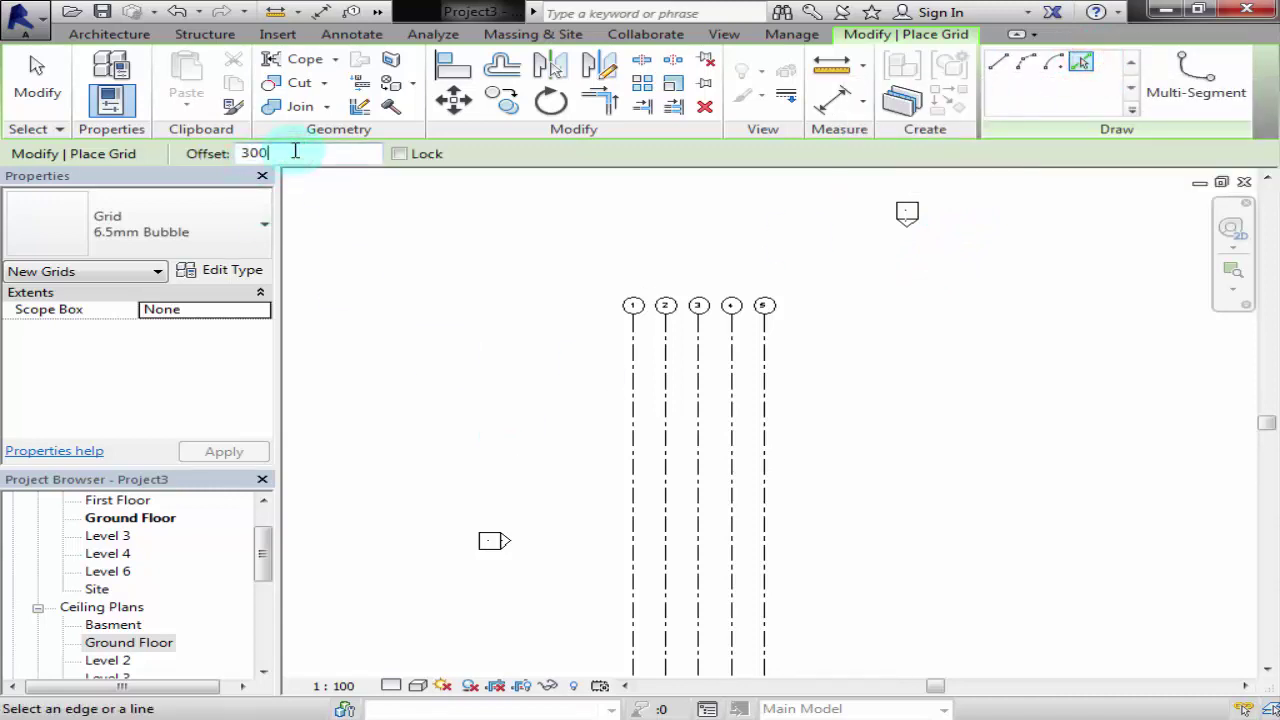
click(766, 366)
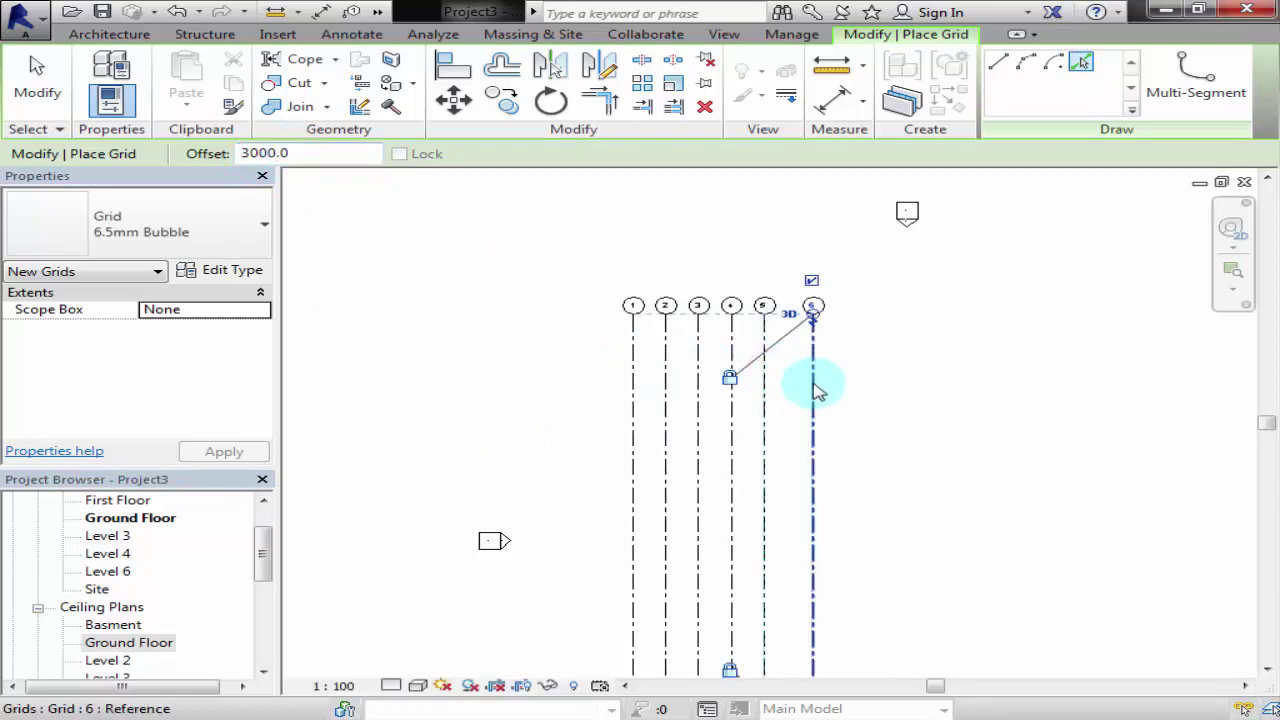
click(814, 380)
middle_drag(857, 406, 826, 354)
scroll(823, 366, down, 2)
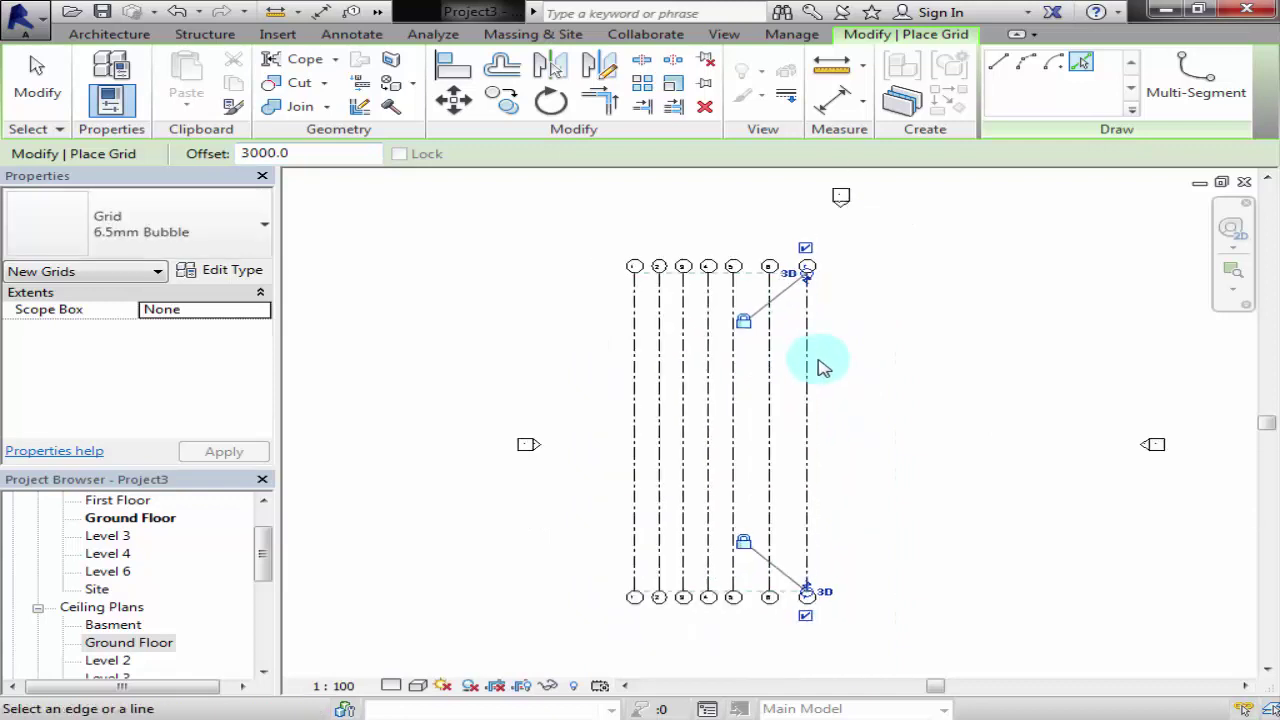
click(806, 318)
scroll(543, 286, down, 1)
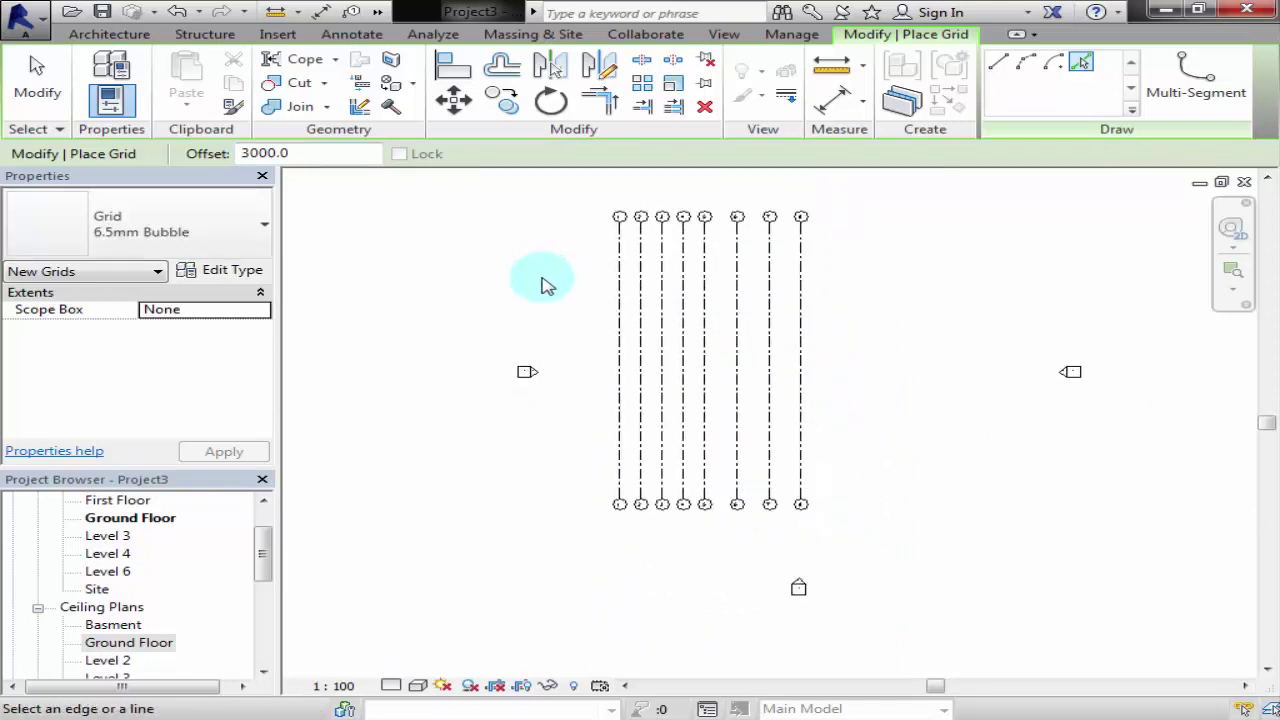
middle_drag(676, 308, 733, 354)
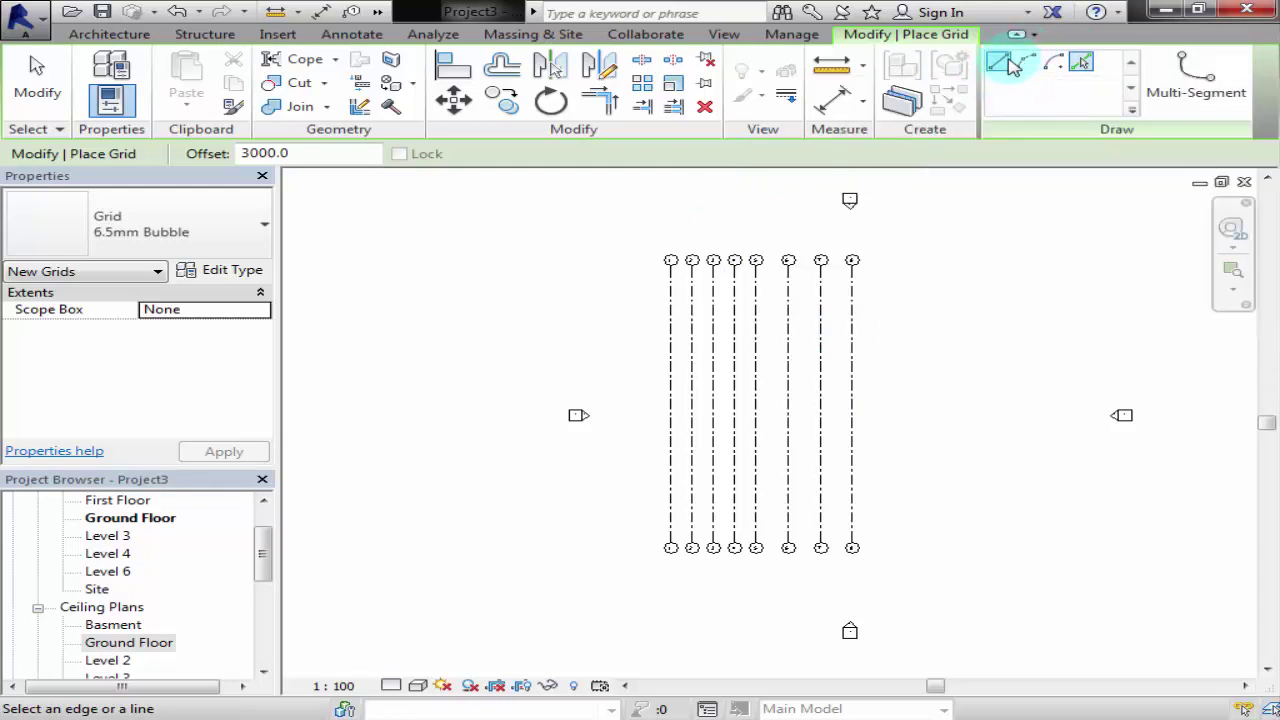
- Draw a horizontal grid from left of Grid 1 across past Grid 8
click(1000, 62)
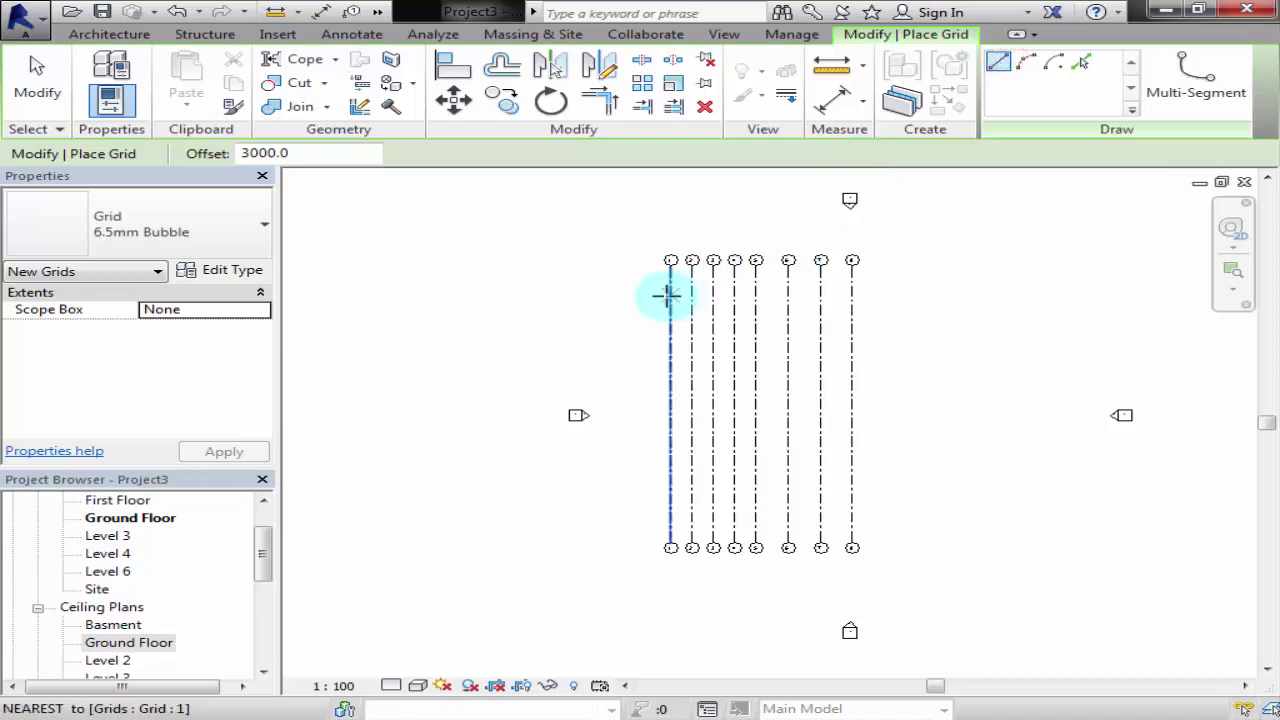
scroll(634, 289, up, 2)
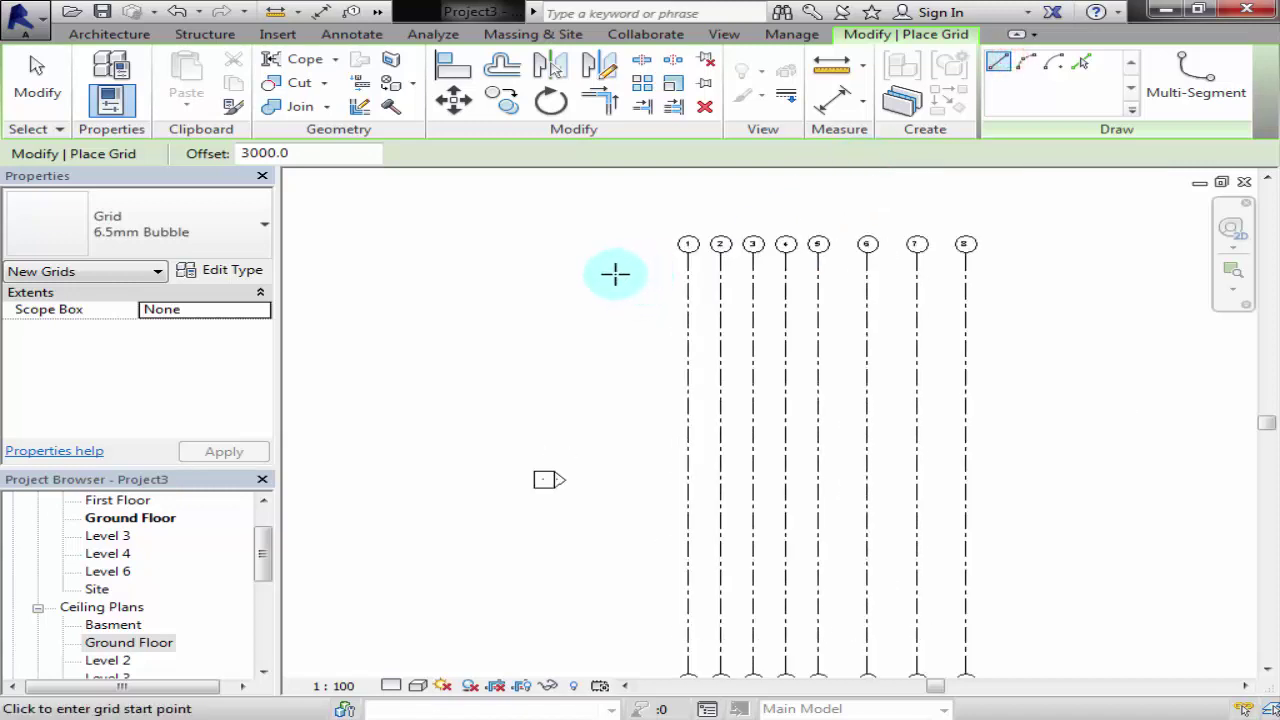
click(615, 273)
text(0)
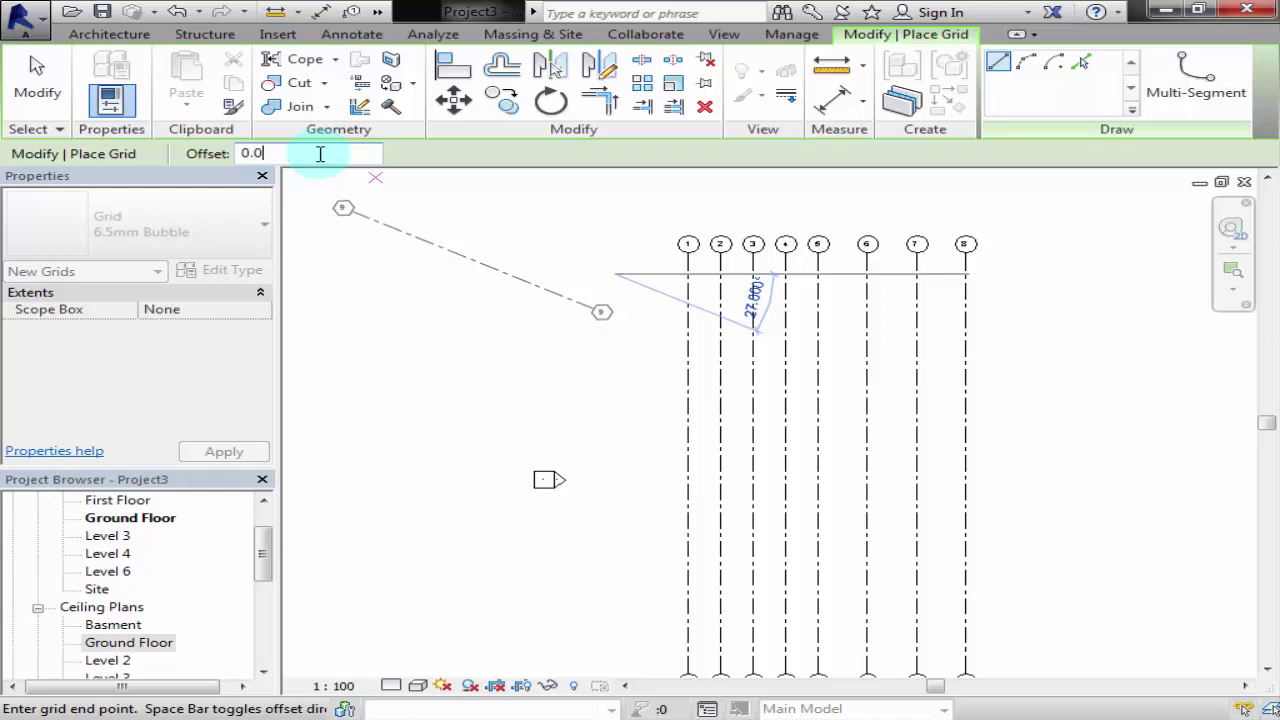
click(603, 273)
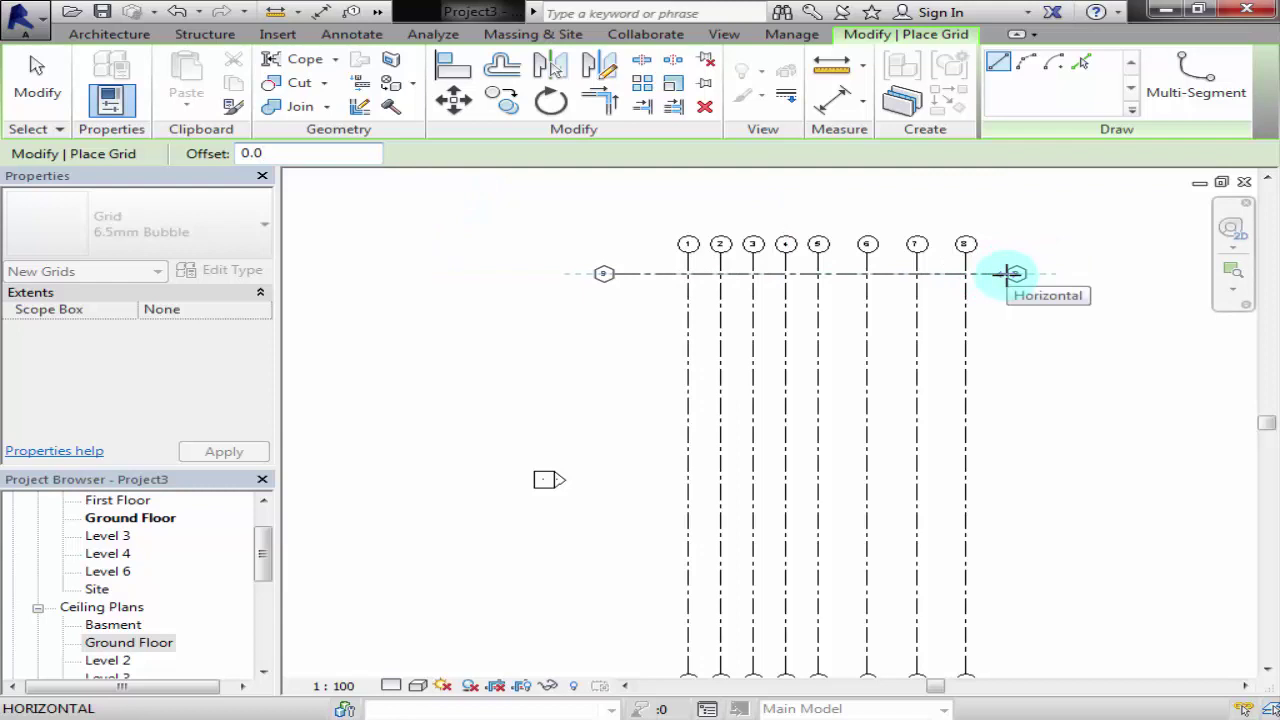
click(1008, 273)
- Pan along new Grid 9 to check its bubble, then exit the Grid tool
scroll(600, 280, up, 2)
scroll(660, 265, up, 2)
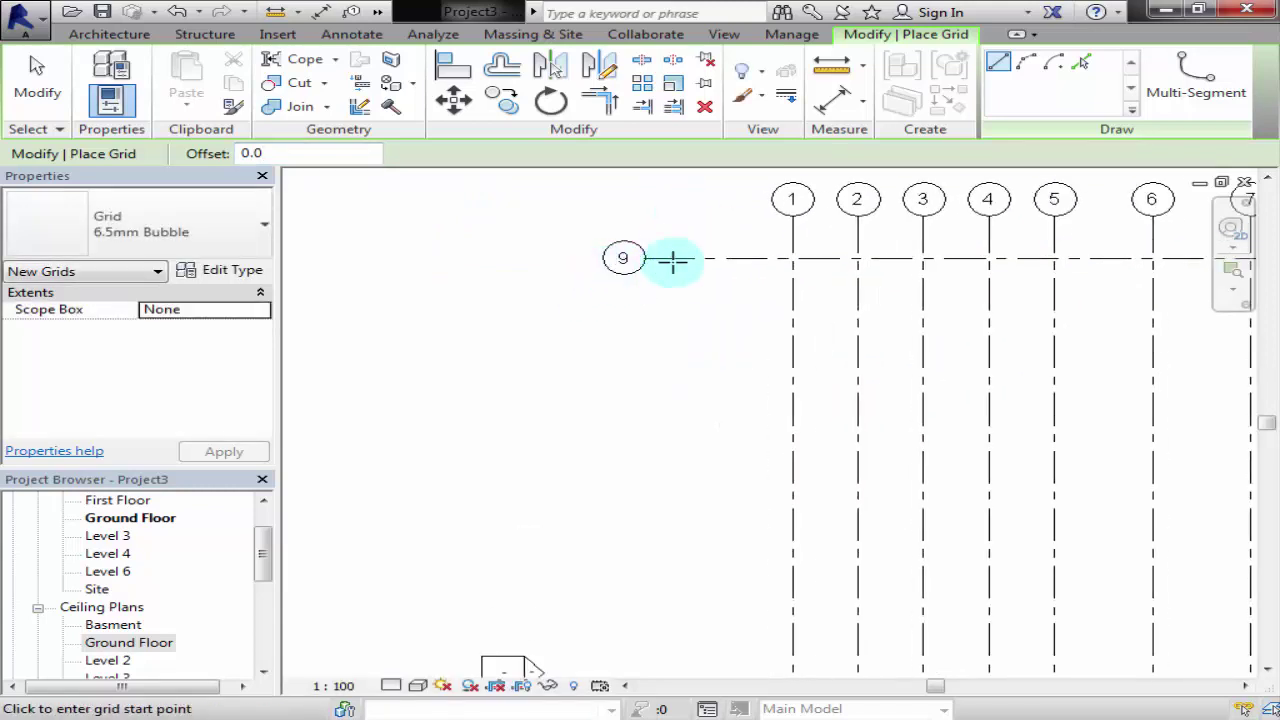
scroll(665, 270, down, 1)
middle_drag(657, 283, 517, 237)
scroll(517, 240, up, 3)
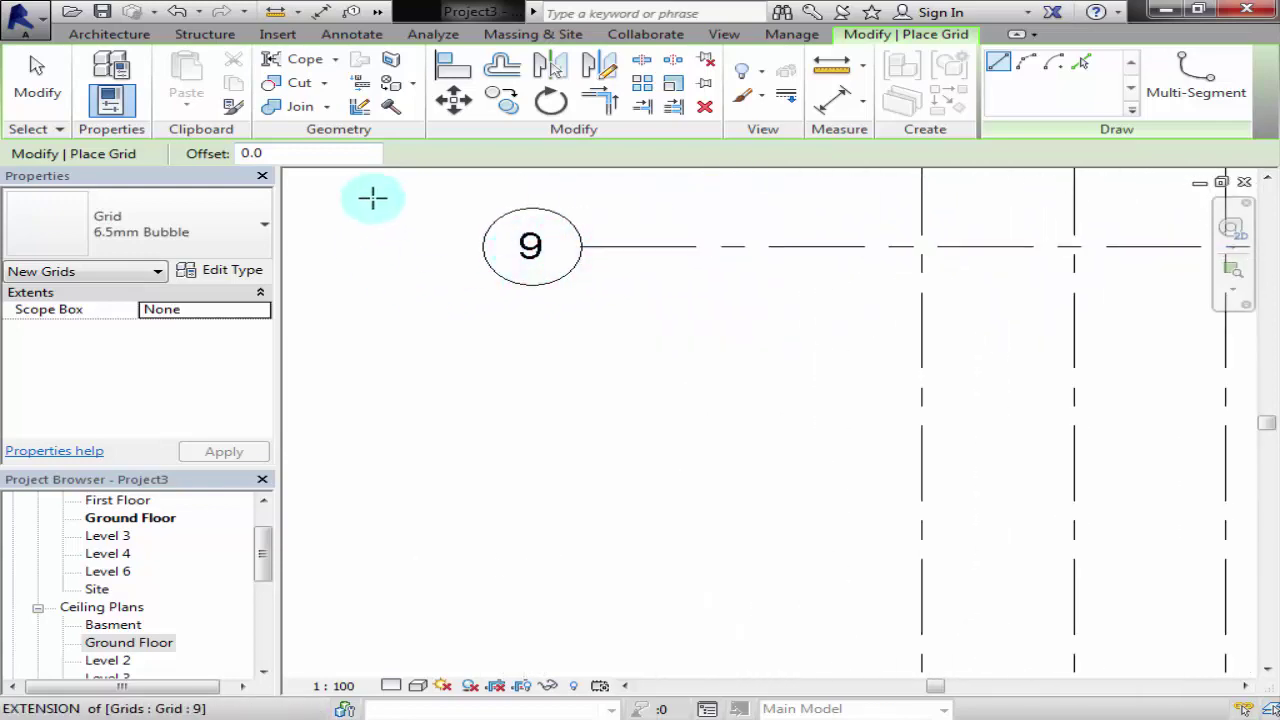
scroll(486, 286, down, 2)
scroll(500, 290, down, 1)
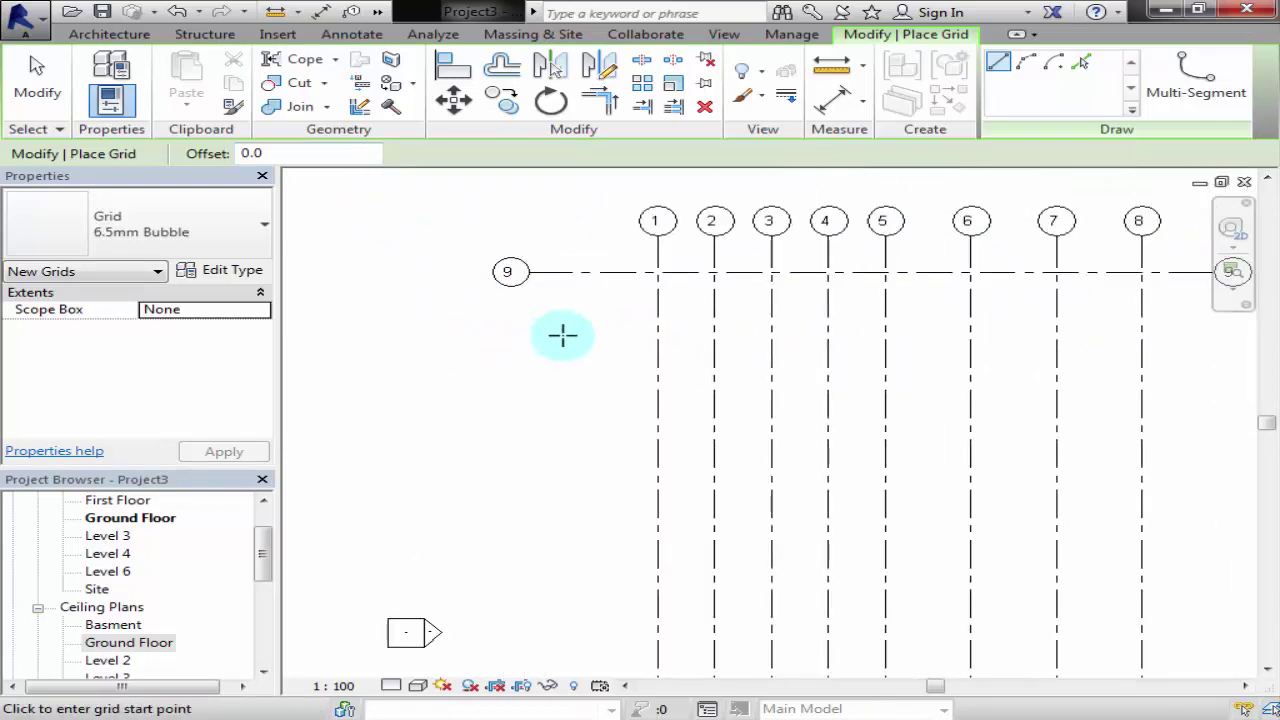
scroll(562, 336, down, 3)
scroll(943, 263, up, 2)
scroll(731, 277, down, 1)
middle_drag(498, 293, 692, 295)
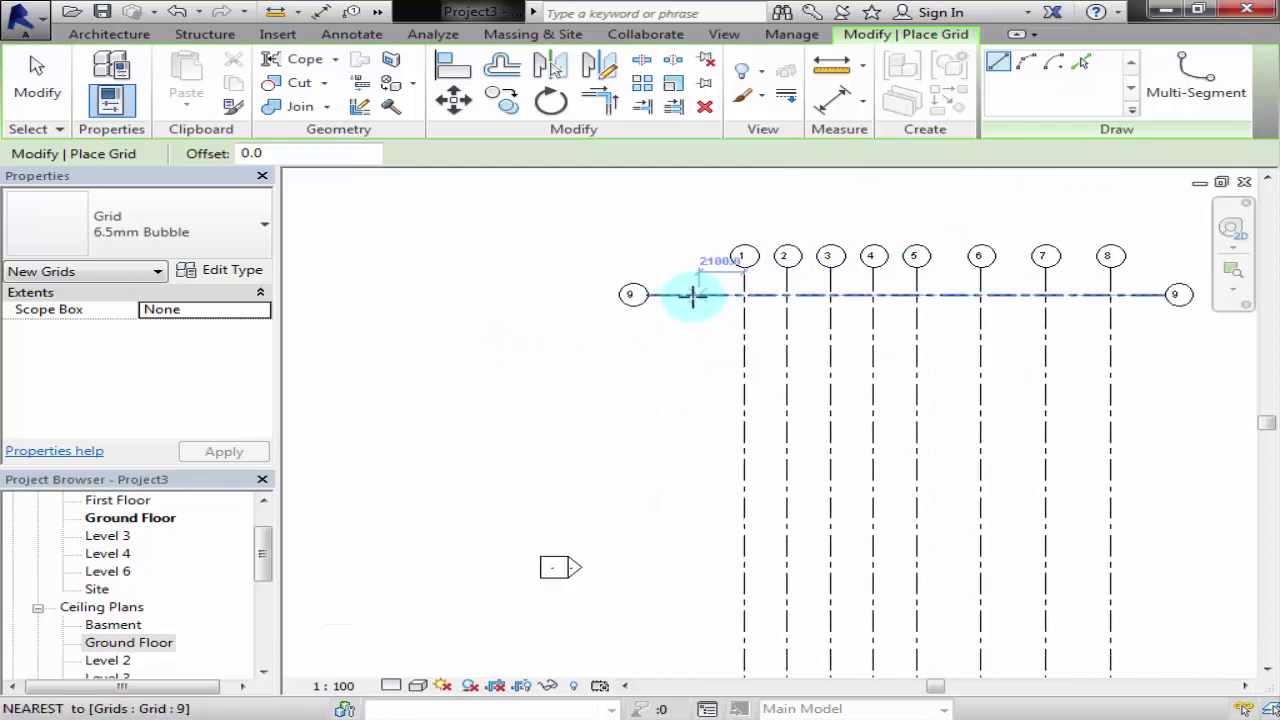
scroll(654, 287, up, 1)
scroll(648, 285, up, 2)
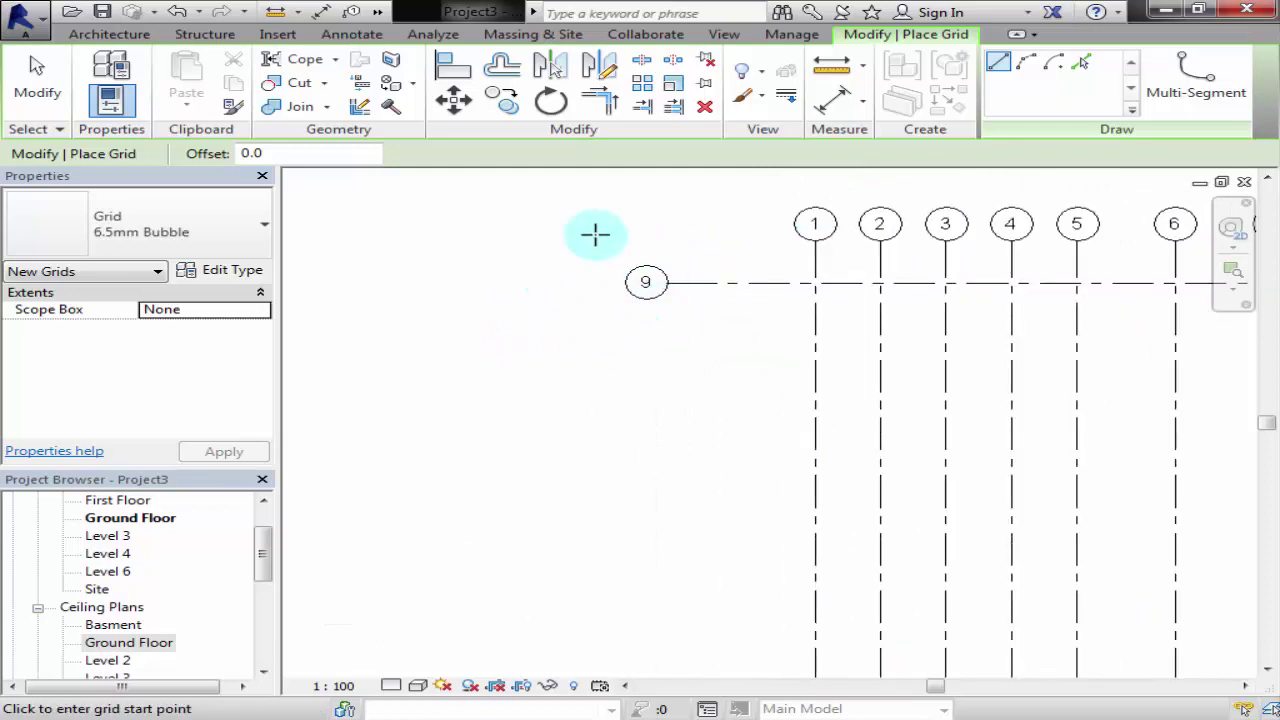
key(Escape)
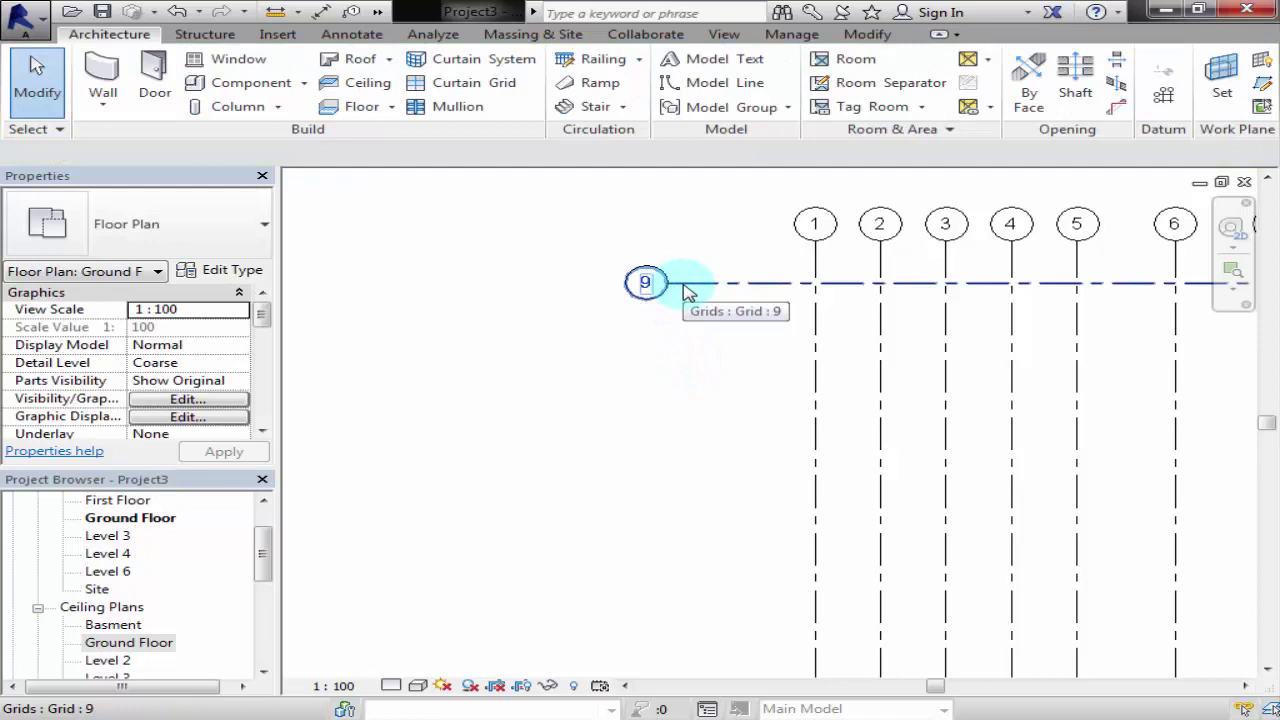
- Rename horizontal Grid 9 to A through its bubble label
click(686, 292)
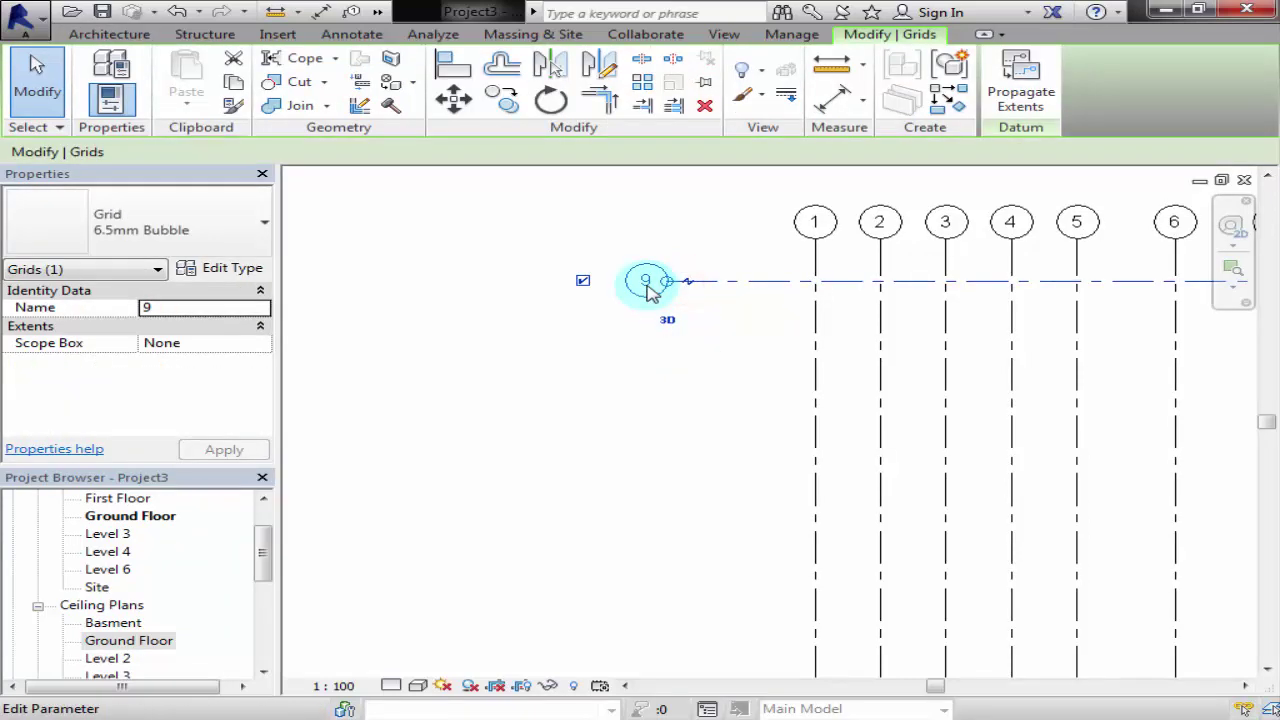
click(647, 286)
text(A)
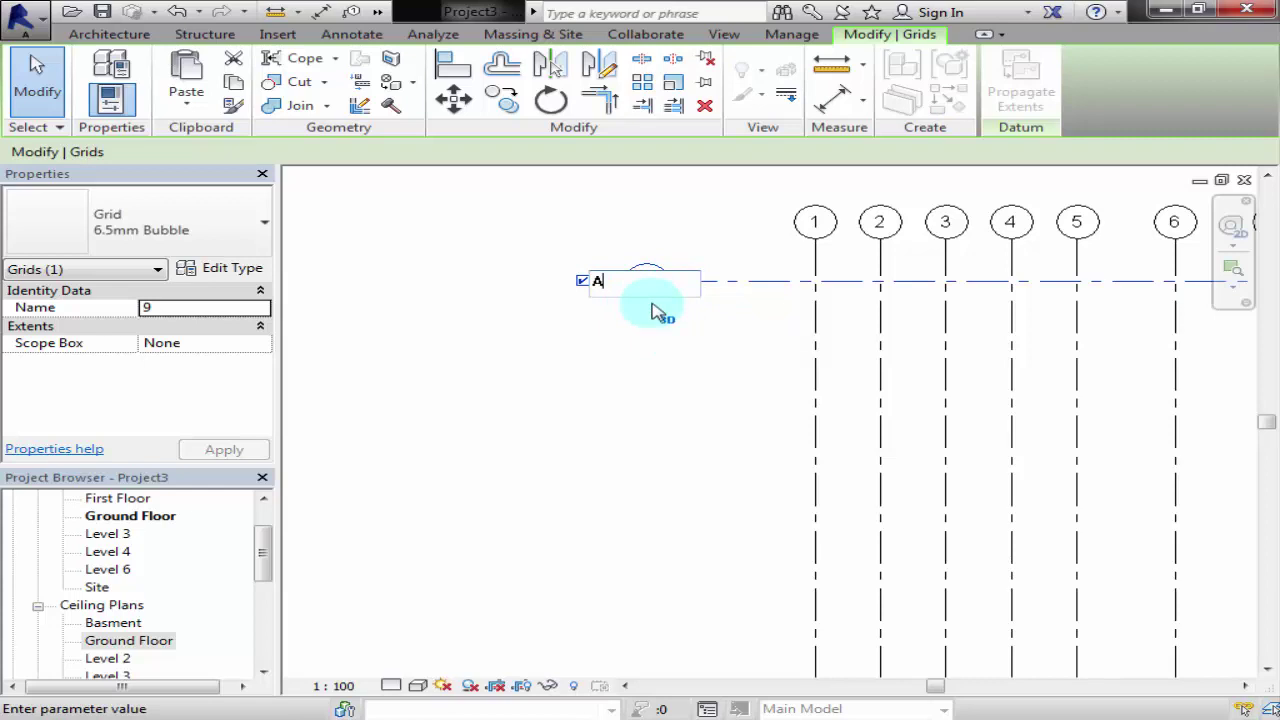
click(586, 343)
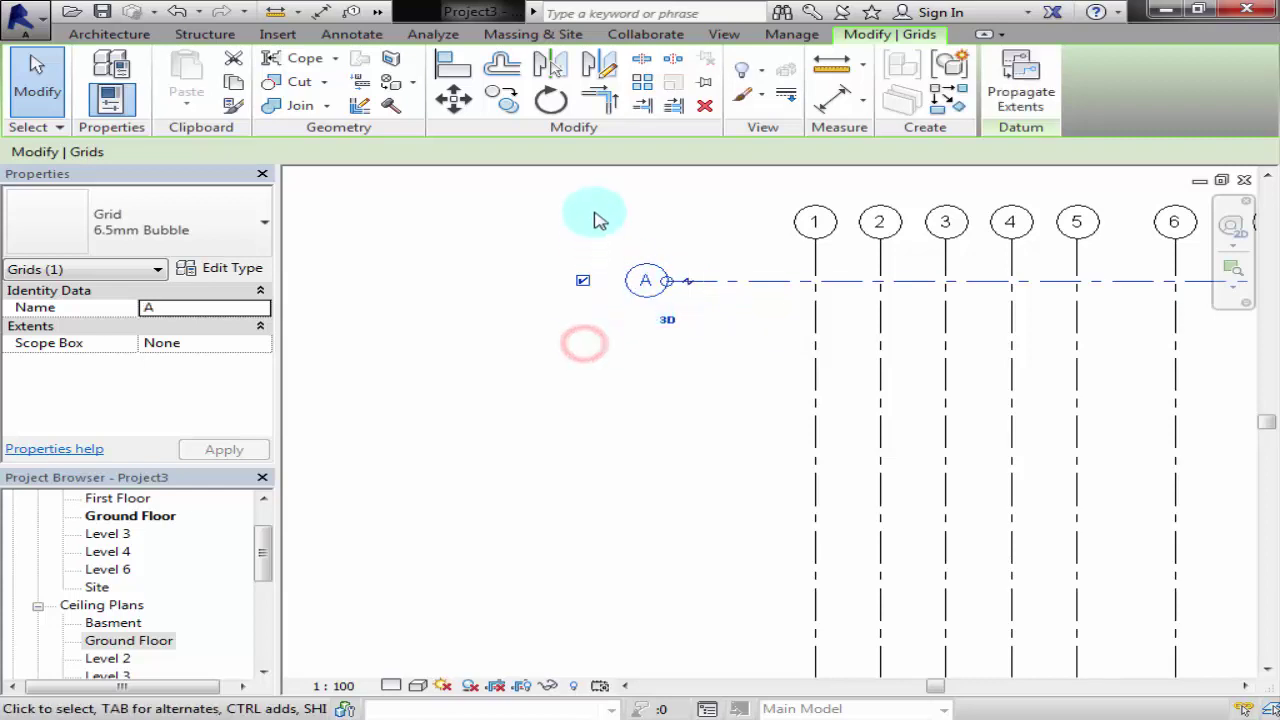
- Pan to confirm A bubbles at both ends of the grid, then deselect it
scroll(630, 295, down, 1)
middle_drag(663, 369, 457, 429)
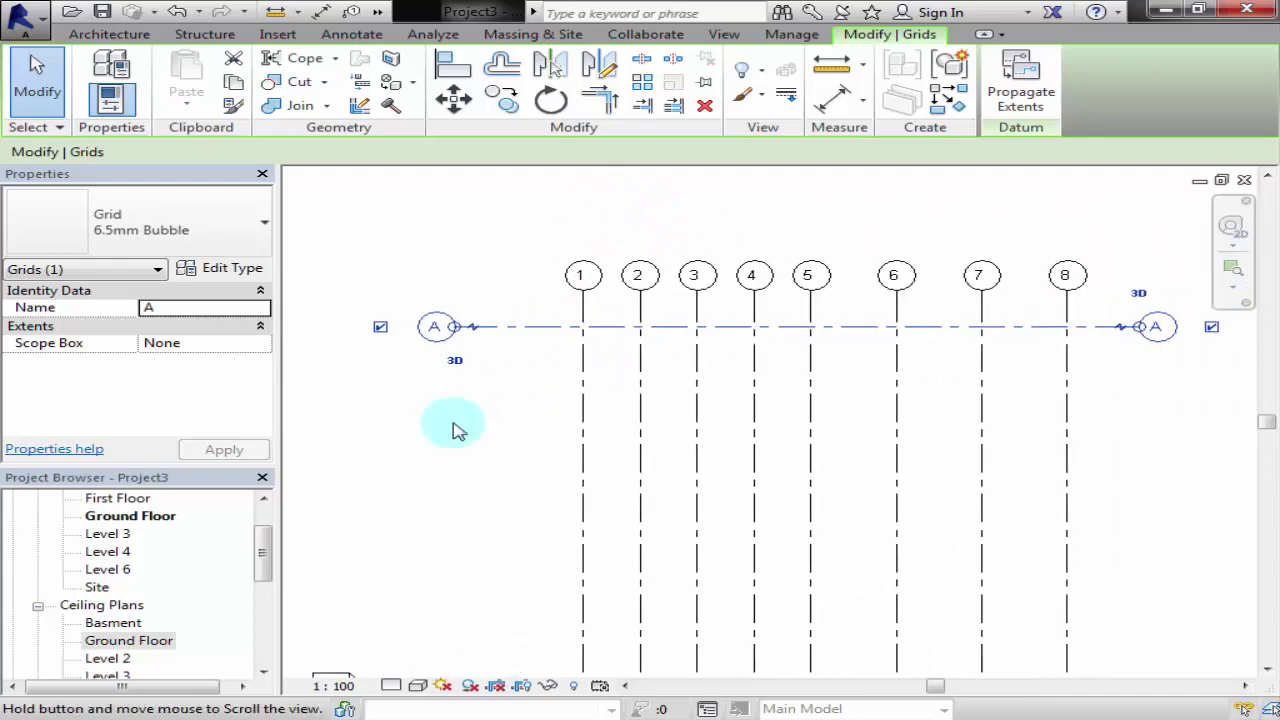
scroll(457, 429, down, 2)
scroll(920, 346, up, 5)
scroll(1070, 387, up, 1)
scroll(1006, 357, down, 3)
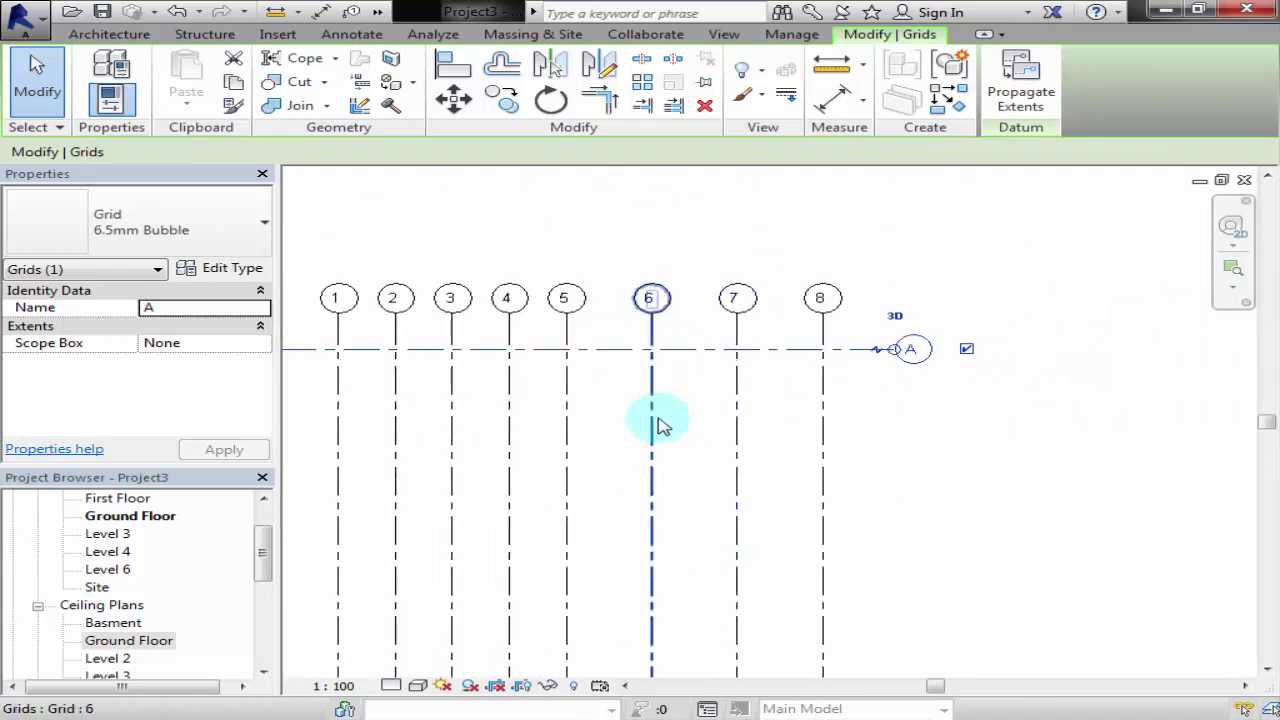
middle_drag(657, 423, 929, 331)
scroll(929, 331, up, 1)
click(929, 332)
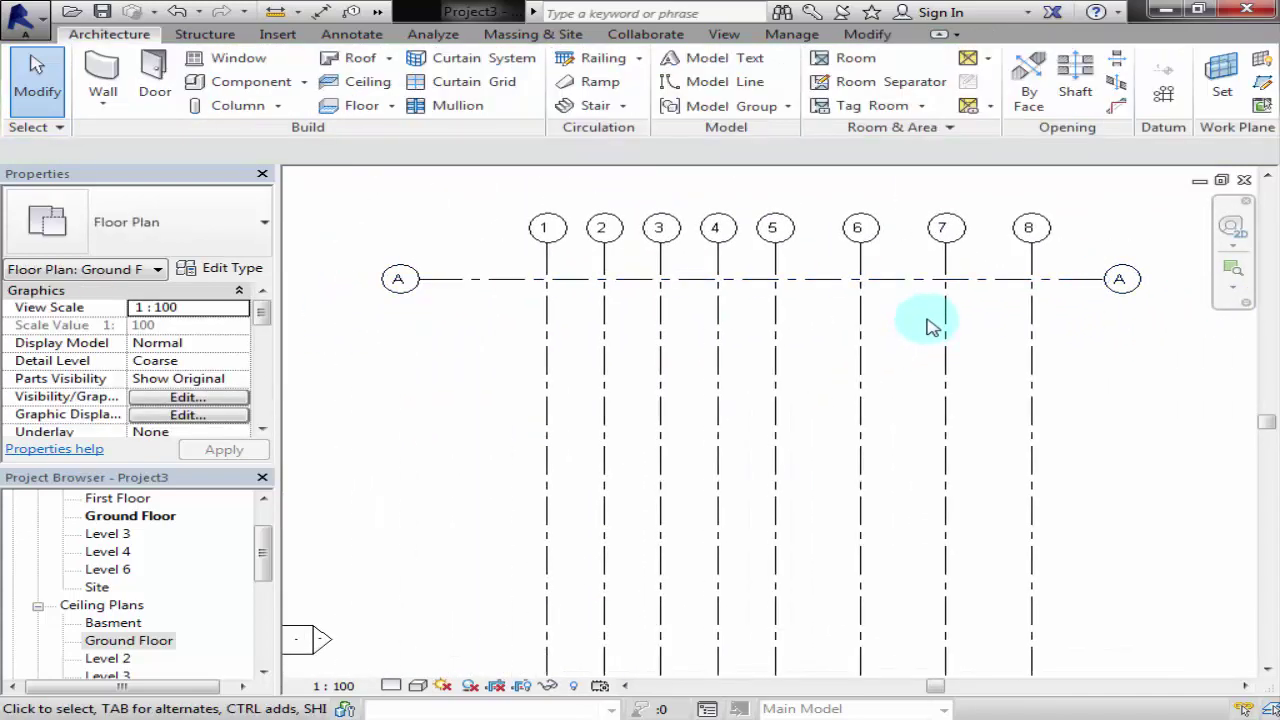
- Draw horizontal grids B and C left to right beneath grid A, ending in line with A
click(1165, 96)
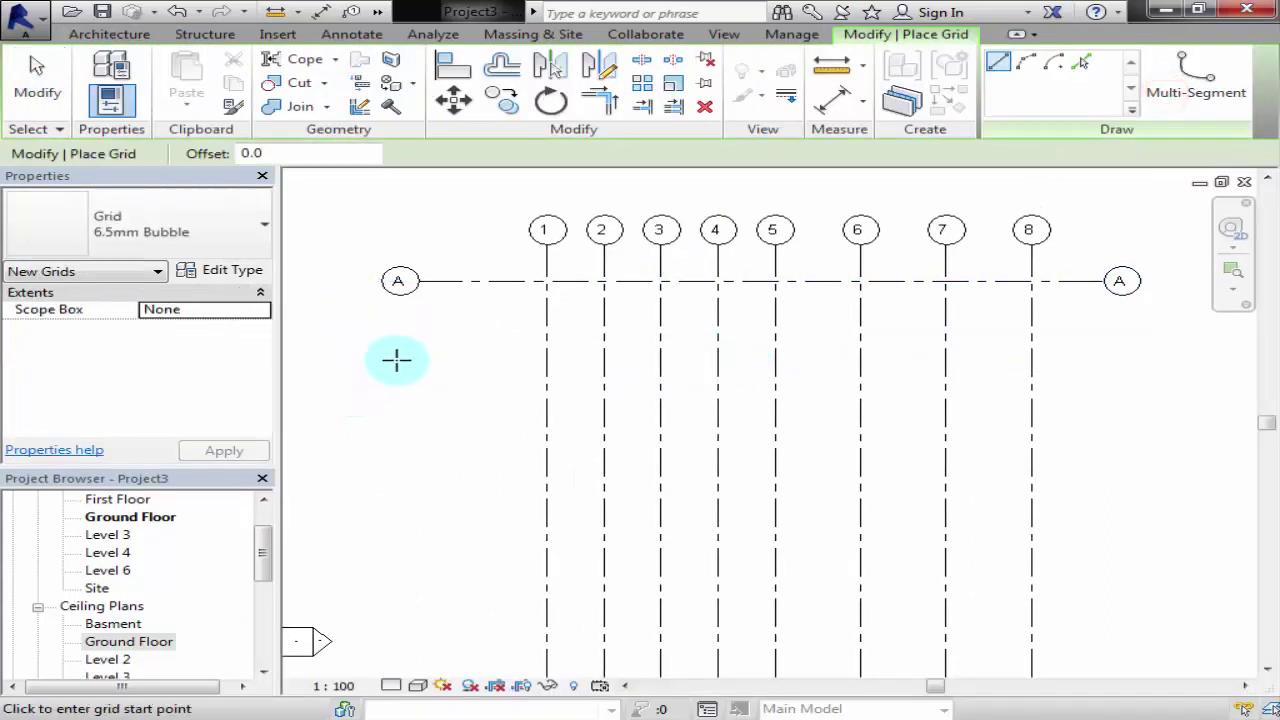
click(396, 362)
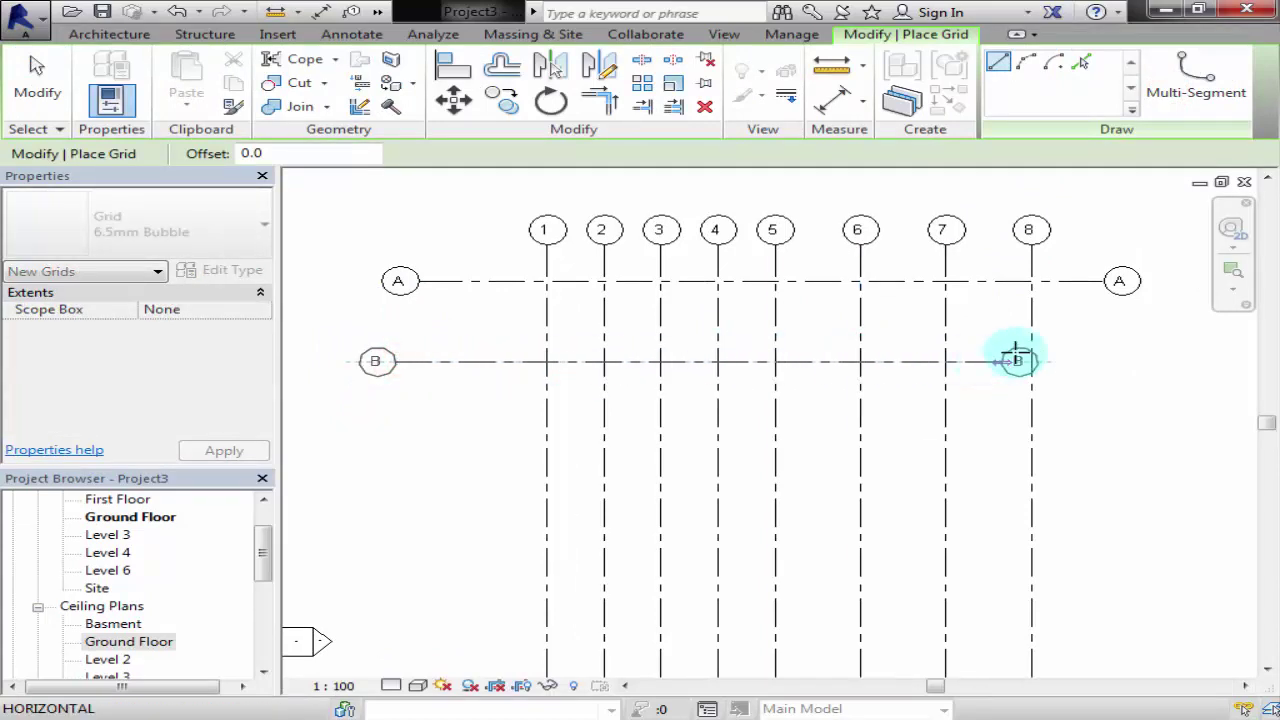
click(1105, 362)
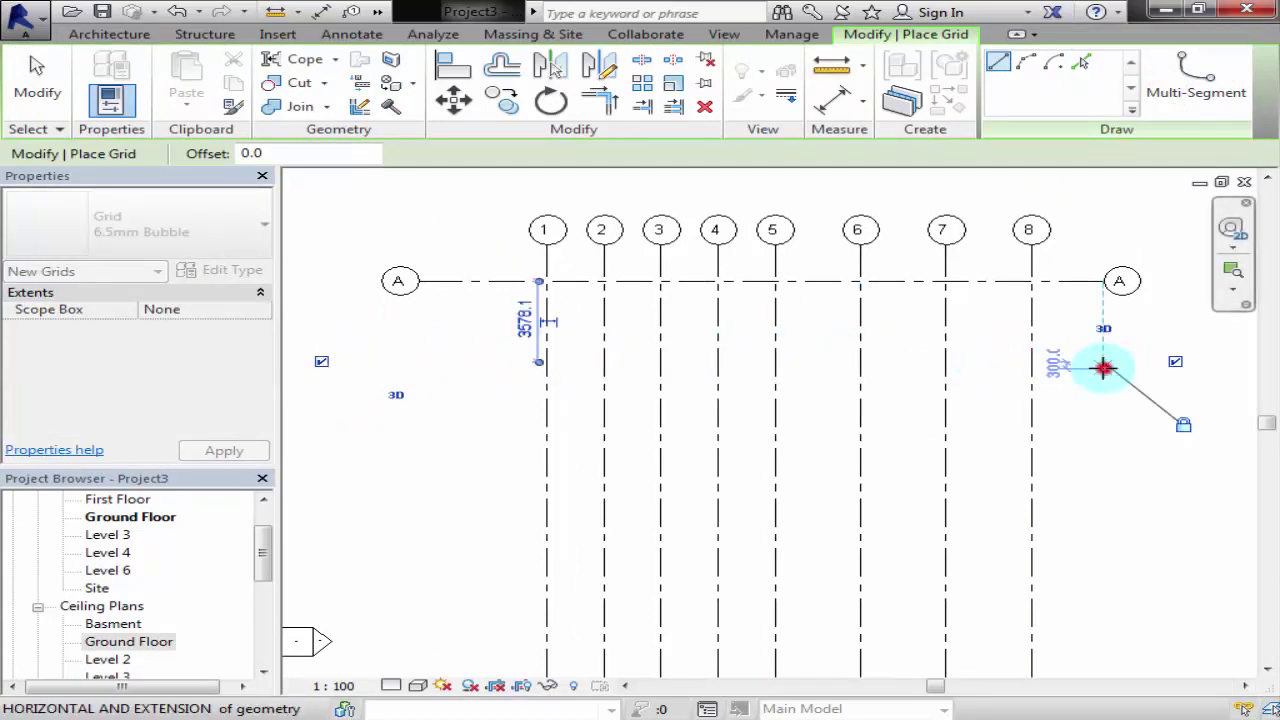
click(392, 428)
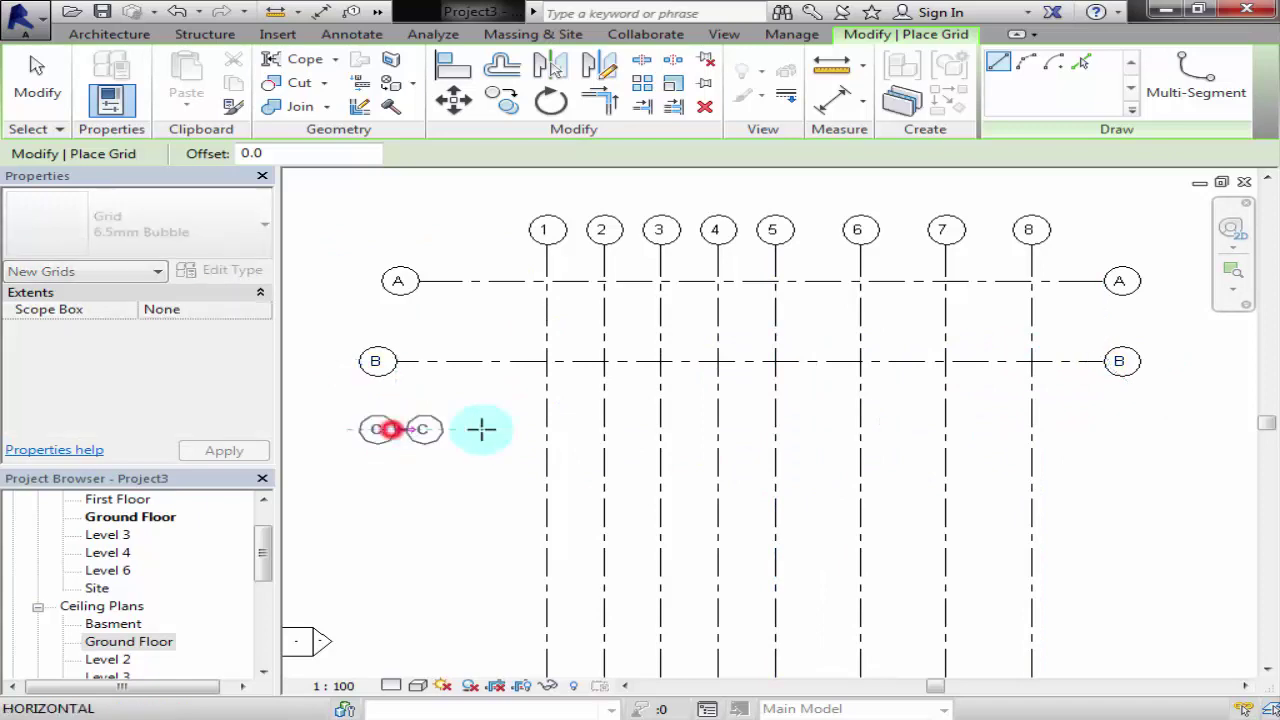
click(1110, 430)
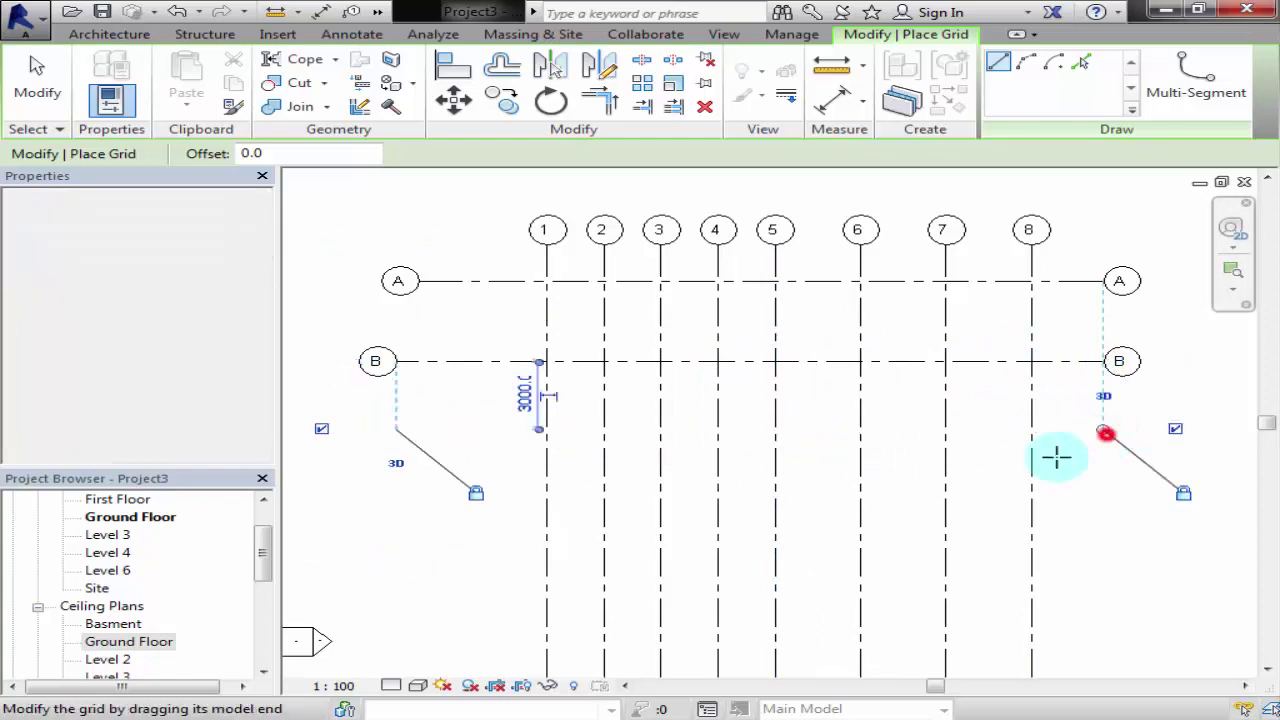
- Draw grids D and E below C, aligned with the grids above, and finish grid placement
middle_drag(909, 494, 1043, 429)
click(507, 449)
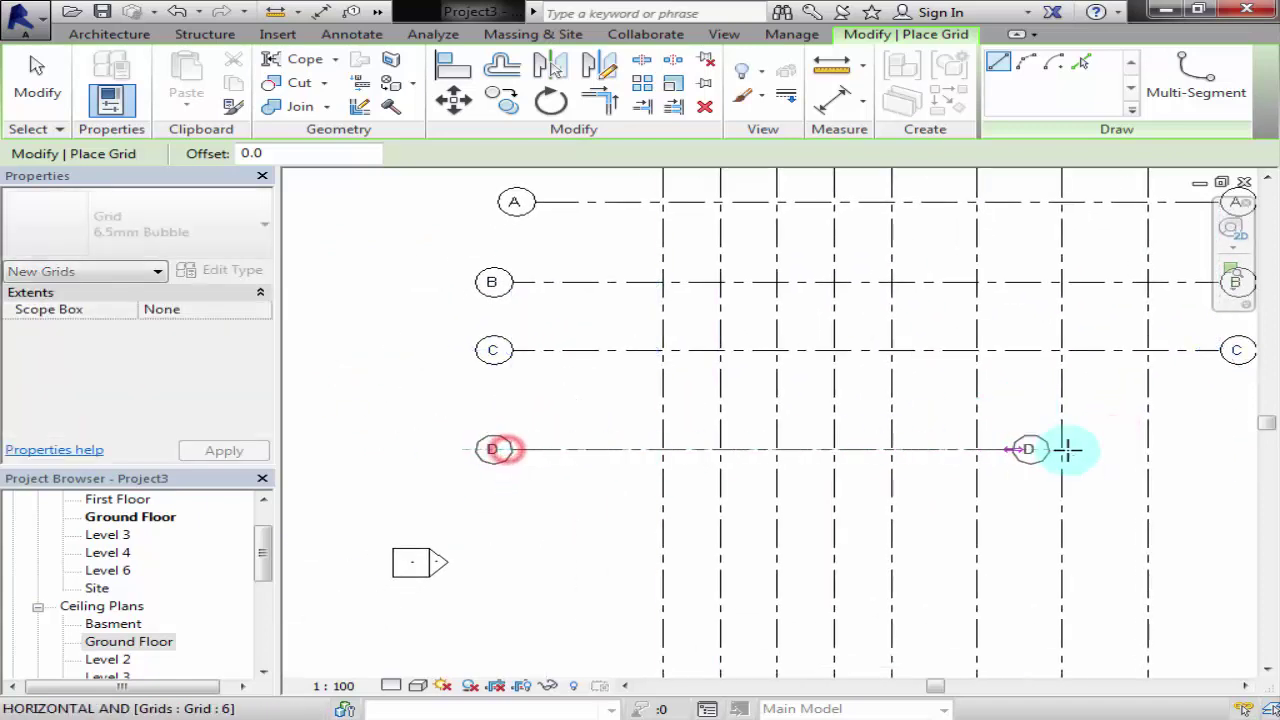
click(1218, 447)
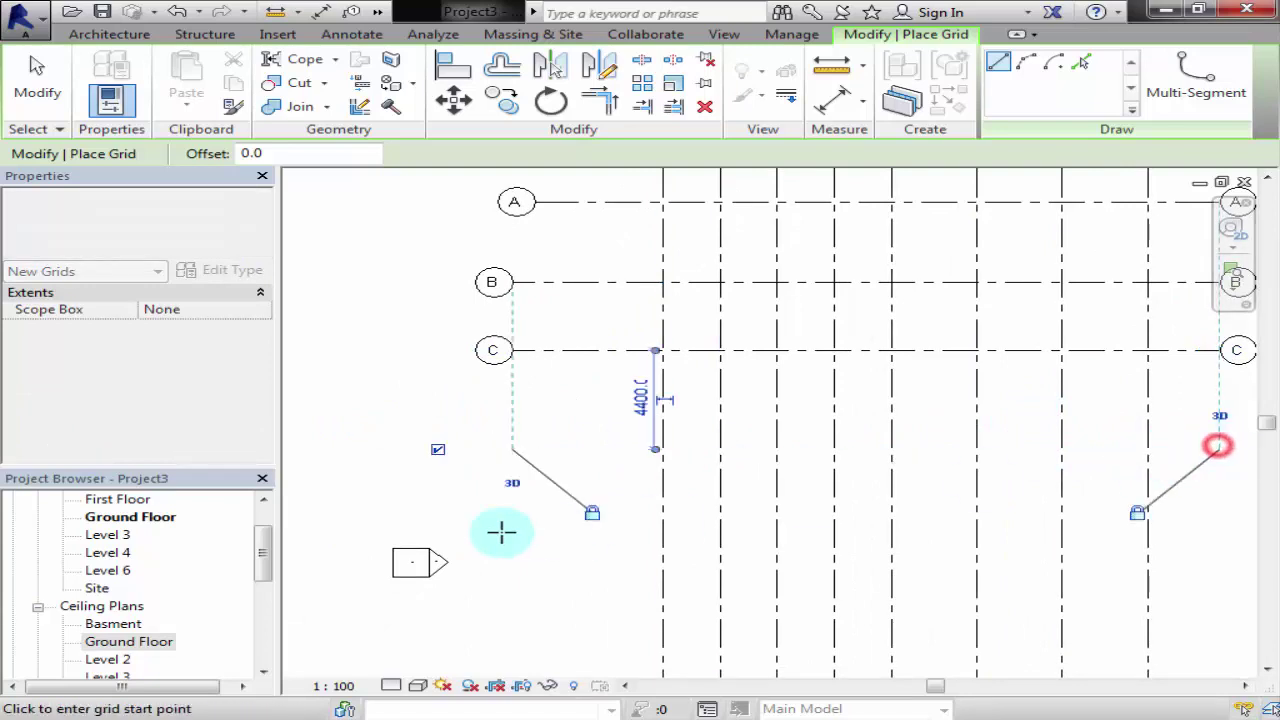
click(512, 541)
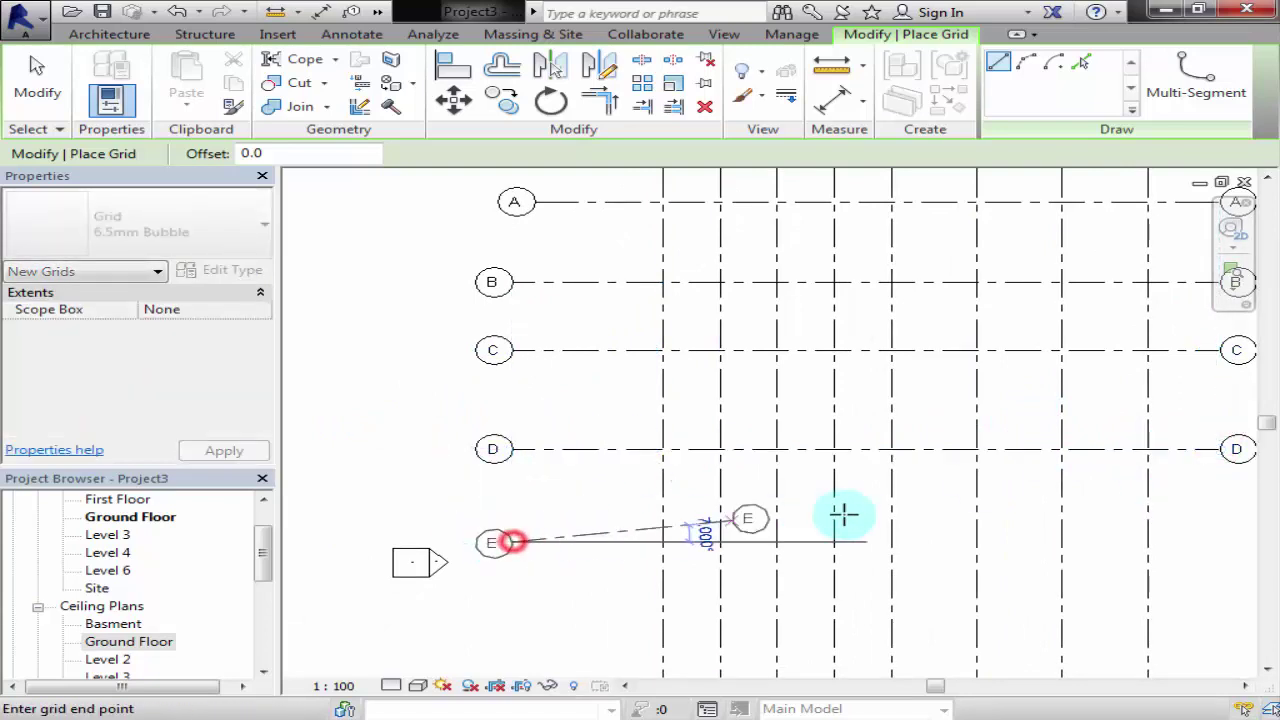
middle_drag(840, 514, 720, 543)
scroll(720, 543, down, 1)
click(1017, 559)
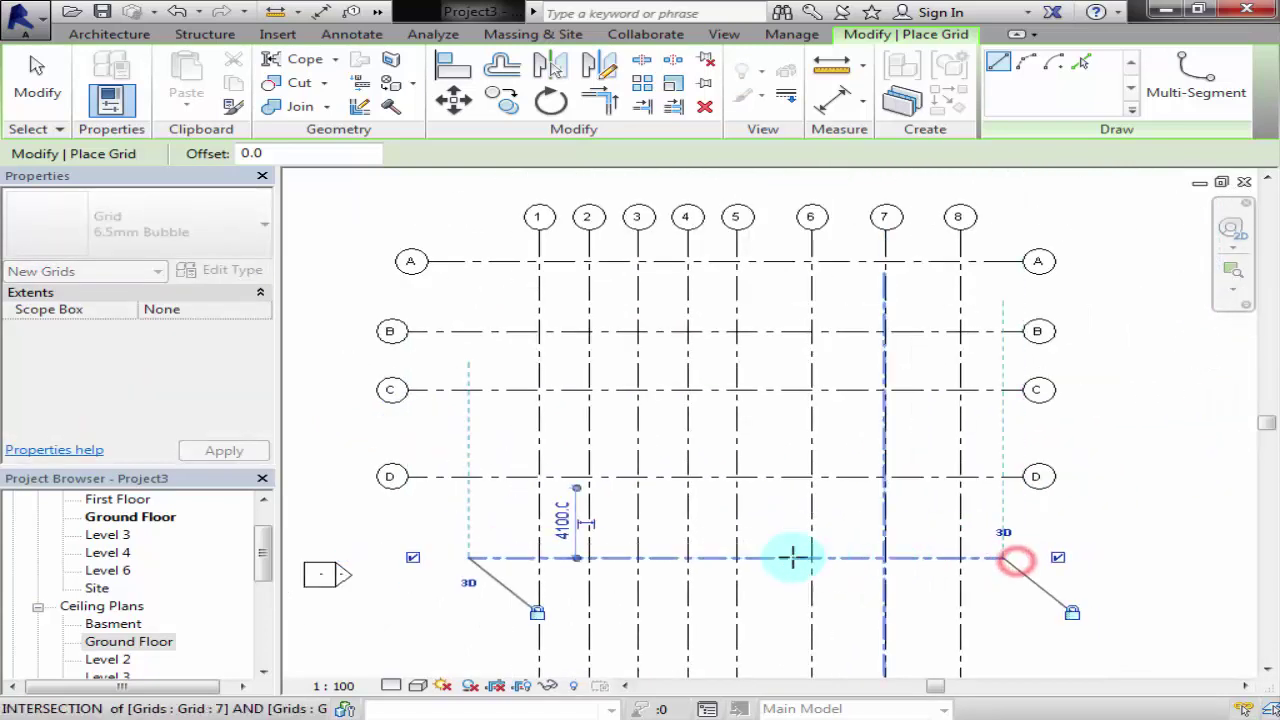
scroll(700, 423, down, 2)
middle_drag(609, 514, 597, 440)
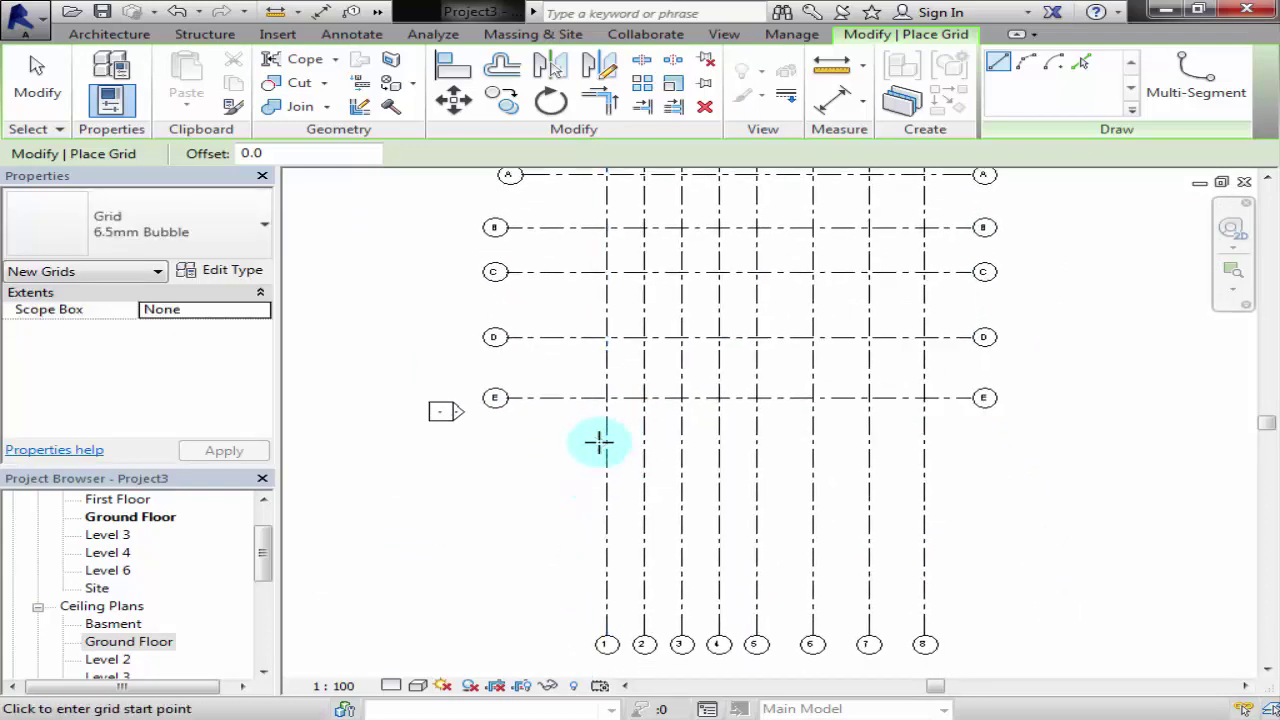
key(Escape)
key(Escape)
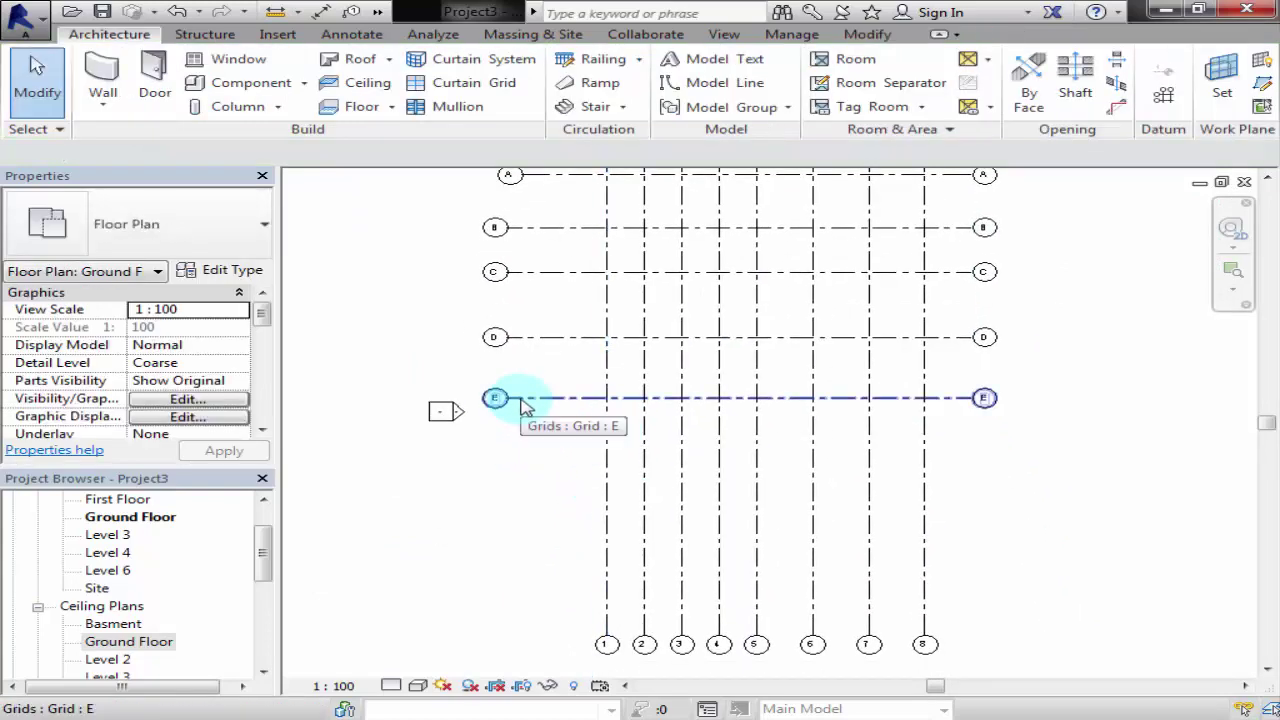
- Delete grid E and redraw a replacement grid below D ending at grid 8
click(524, 400)
key(Delete)
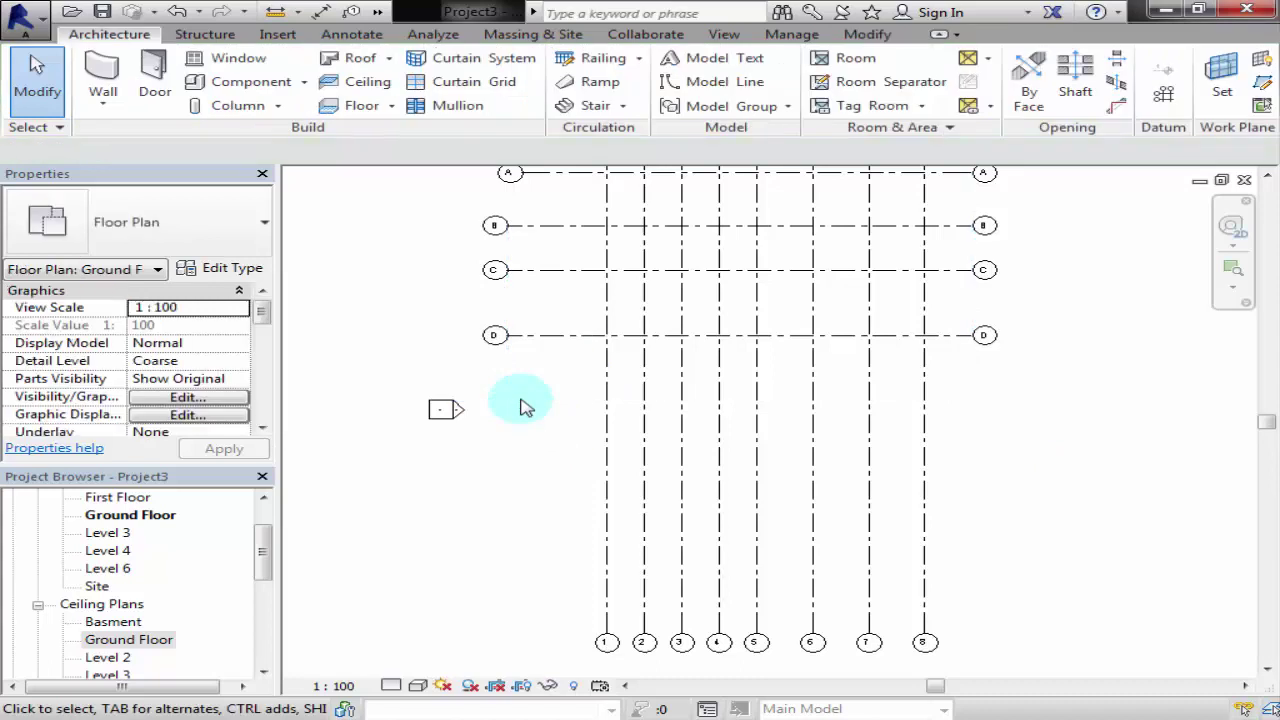
click(1165, 97)
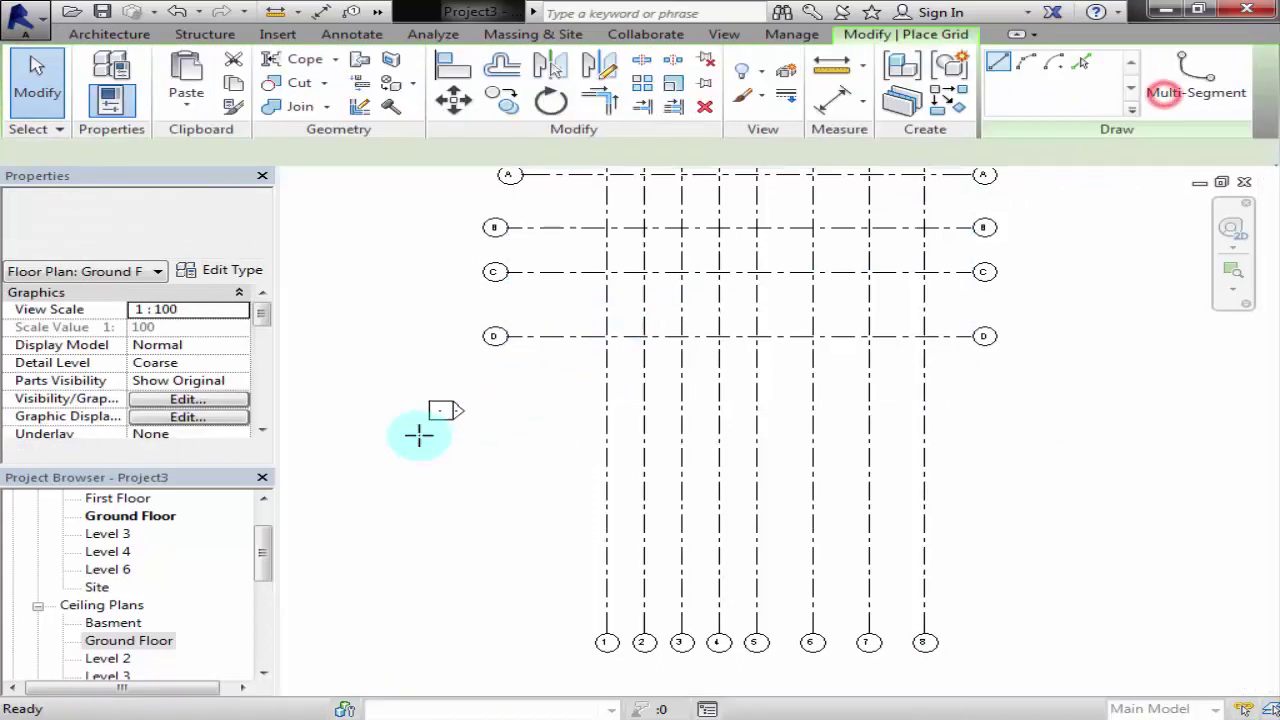
click(503, 399)
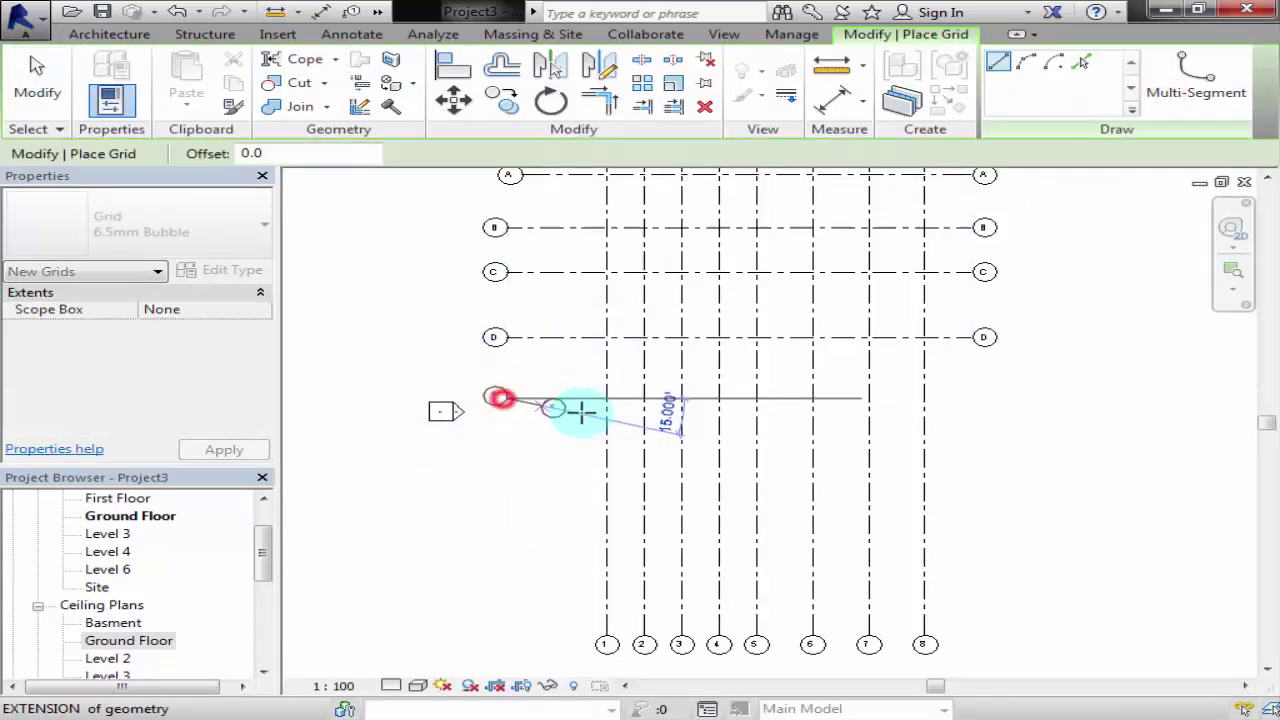
click(931, 389)
scroll(1000, 398, up, 3)
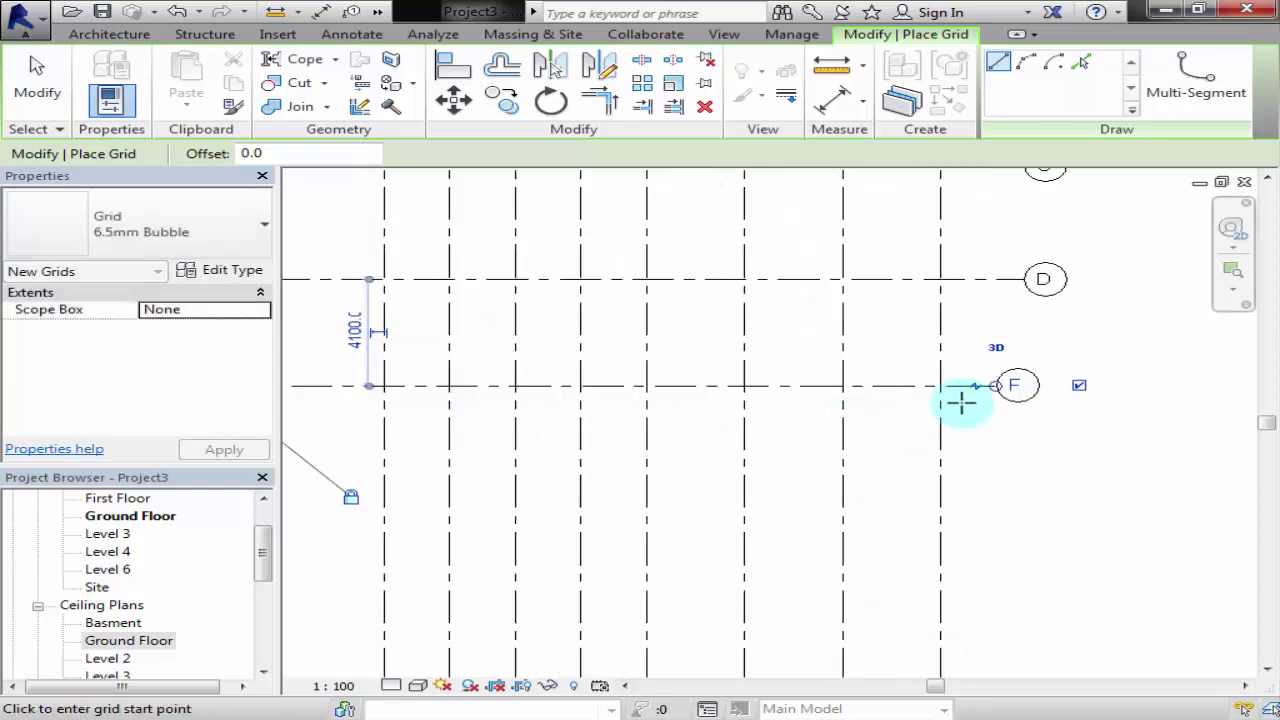
scroll(975, 400, up, 2)
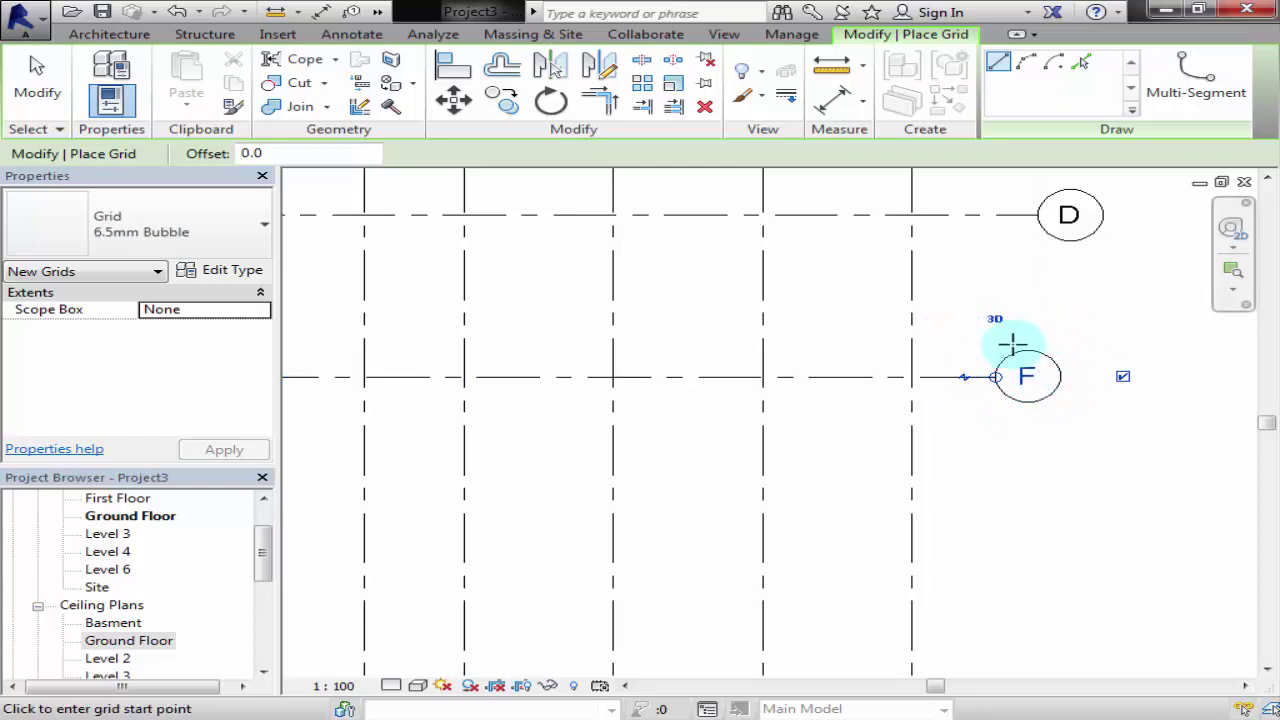
key(Escape)
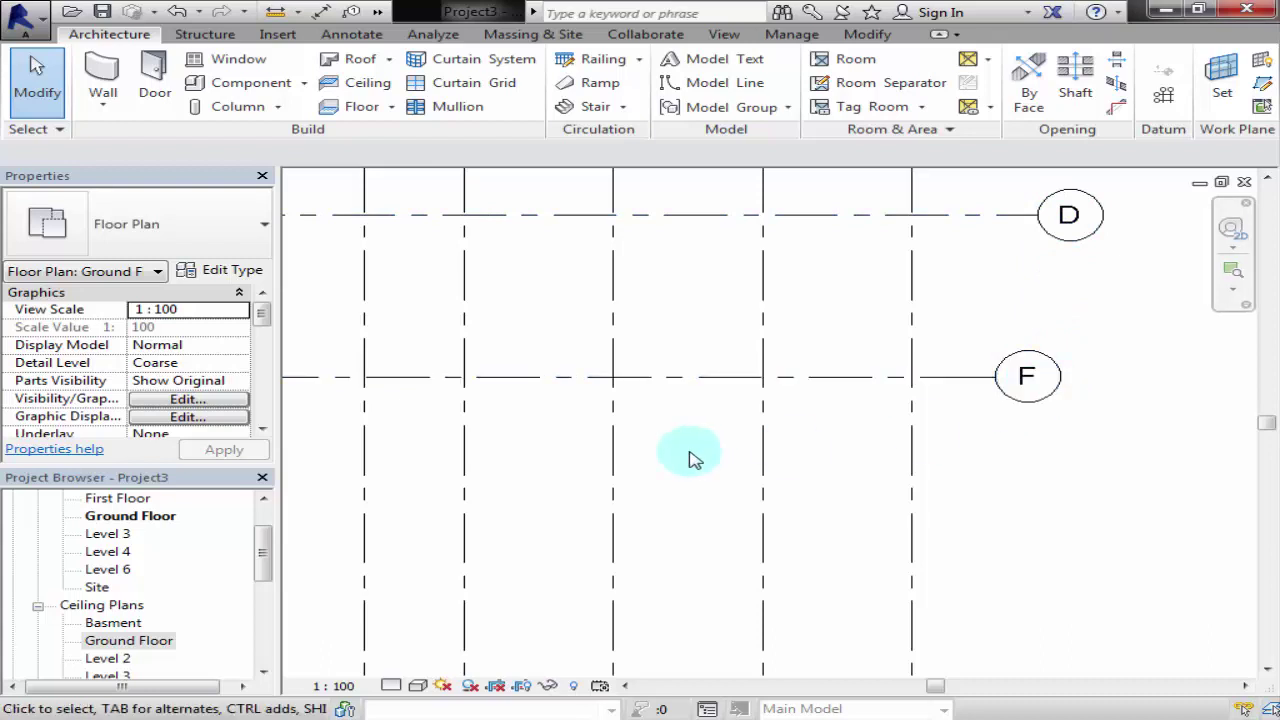
- Rename the replacement grid's bubble to E
middle_drag(691, 457, 659, 398)
double_click(663, 380)
text(E)
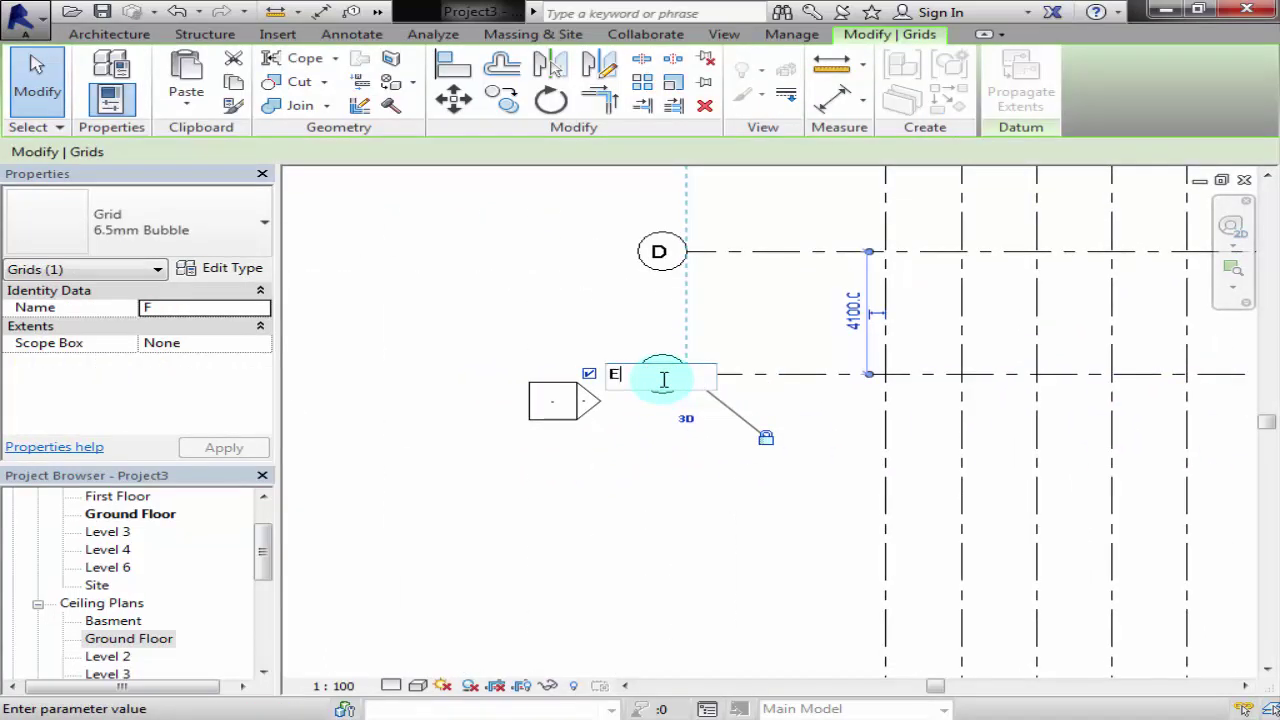
click(647, 541)
key(Escape)
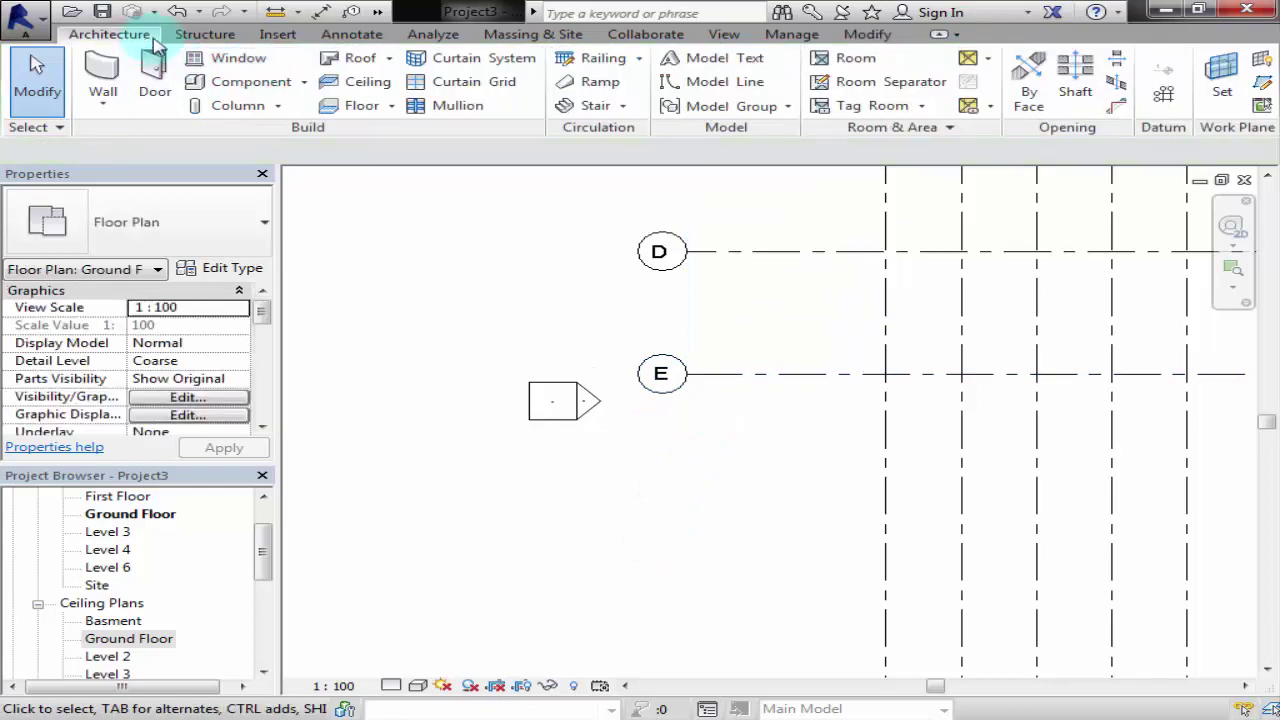
- Draw grid F below E across to the right end of the other grids
click(1163, 90)
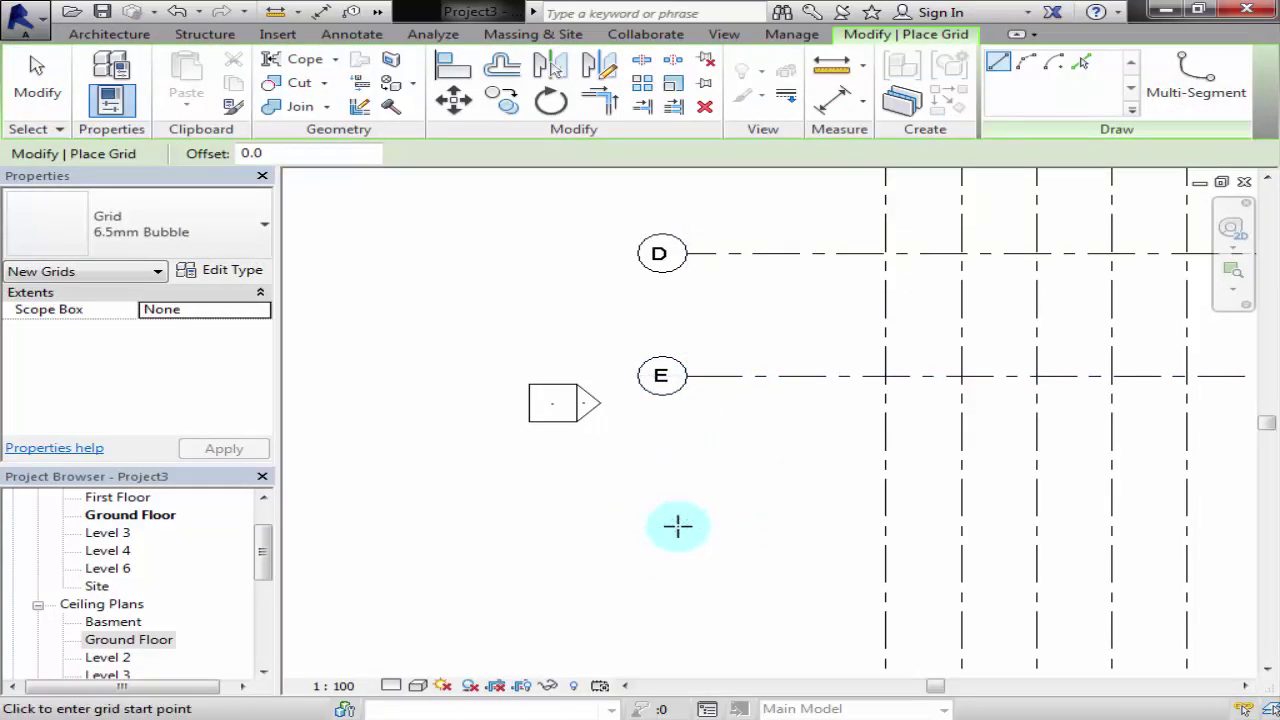
click(684, 523)
scroll(814, 529, down, 2)
middle_drag(814, 529, 503, 511)
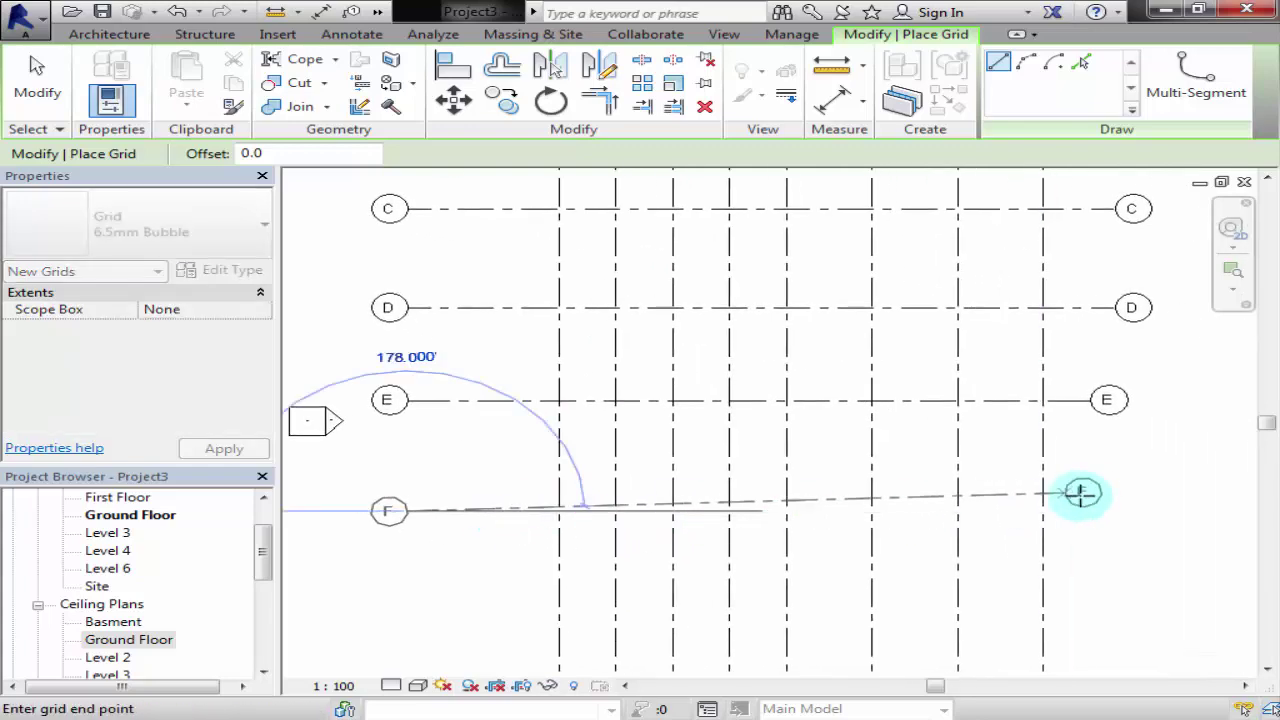
click(1103, 511)
key(Escape)
key(Escape)
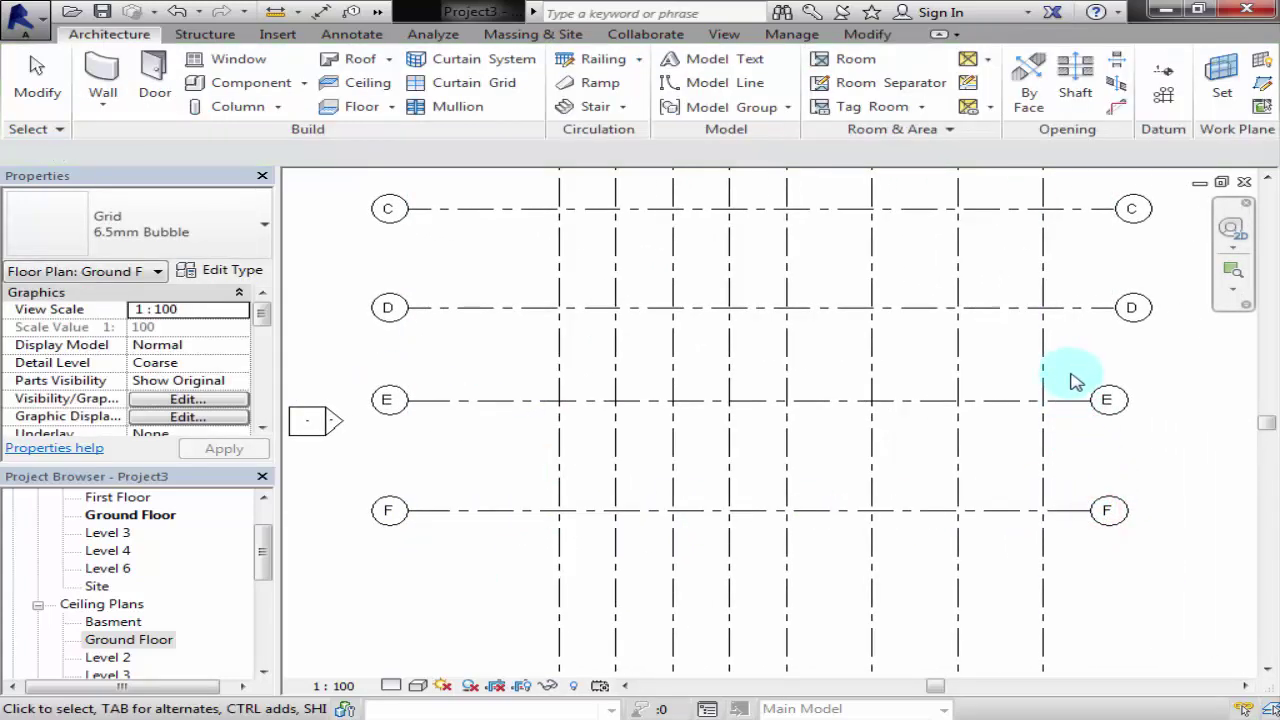
scroll(1071, 380, down, 2)
middle_drag(869, 462, 940, 590)
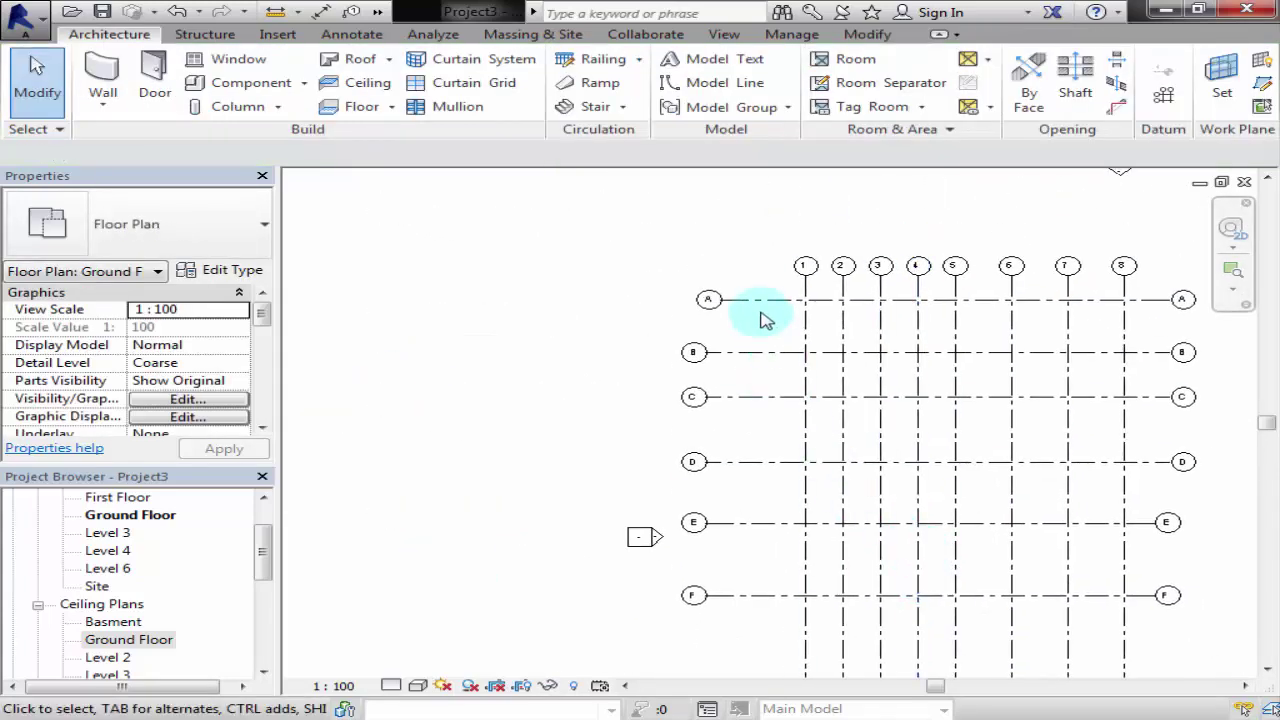
- Bring grid A's left bubble into view, checking grids C, A and B along the way
click(733, 396)
scroll(727, 340, up, 1)
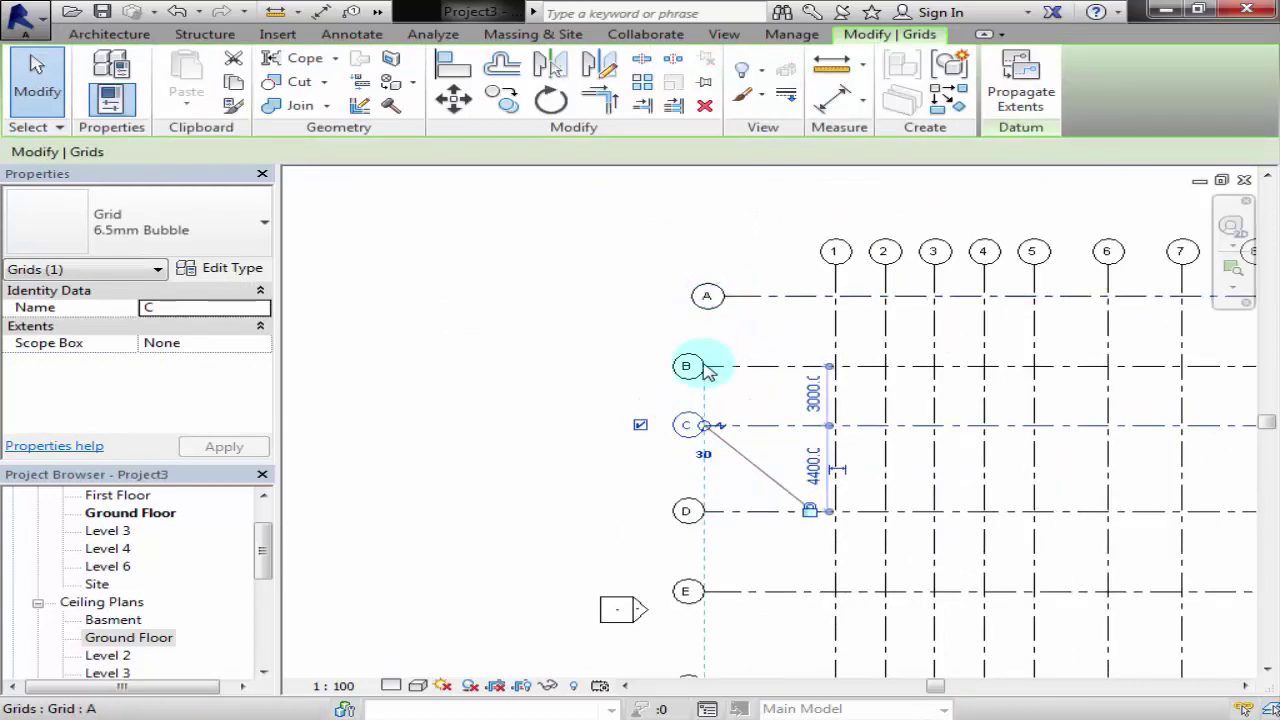
middle_drag(703, 510, 731, 443)
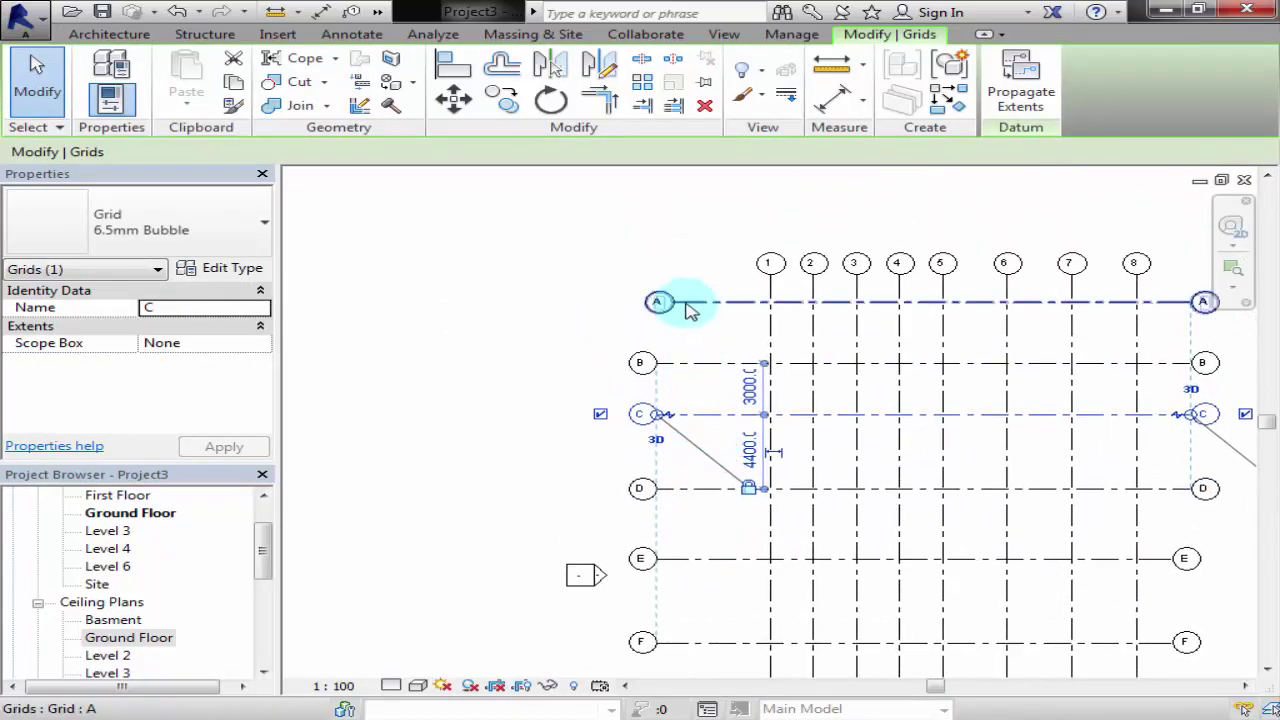
scroll(676, 316, up, 2)
click(660, 310)
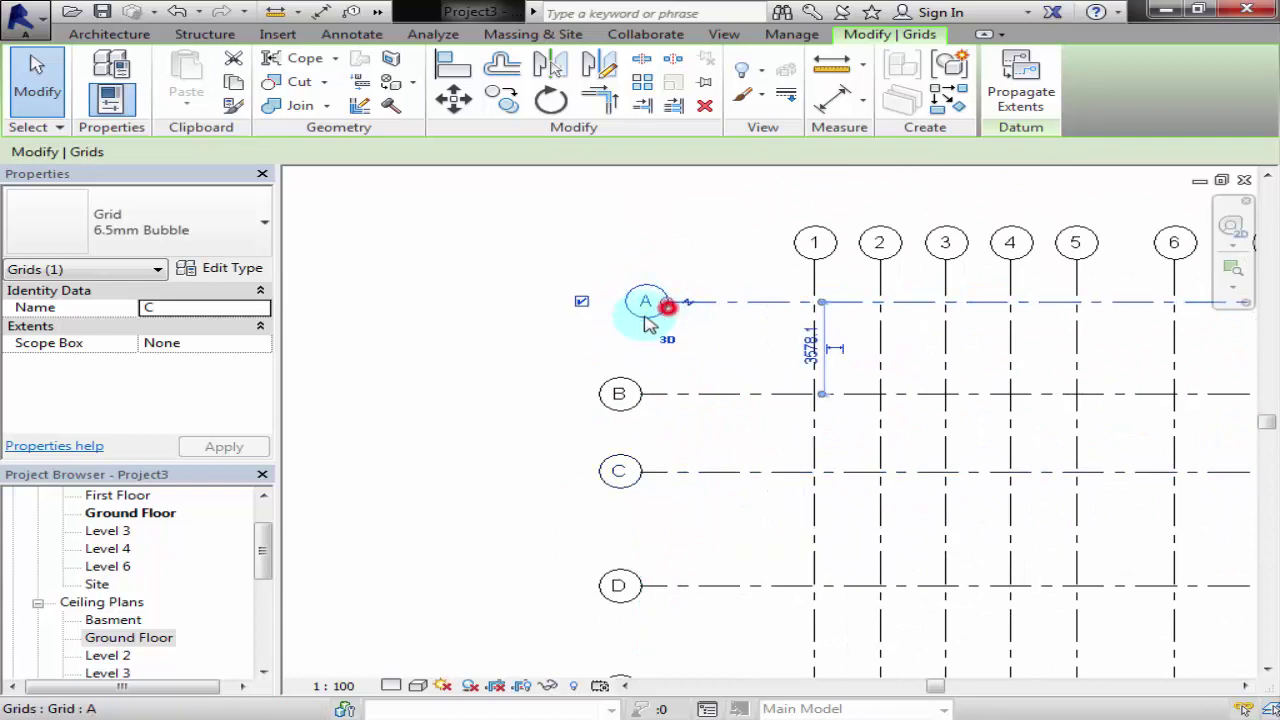
click(664, 392)
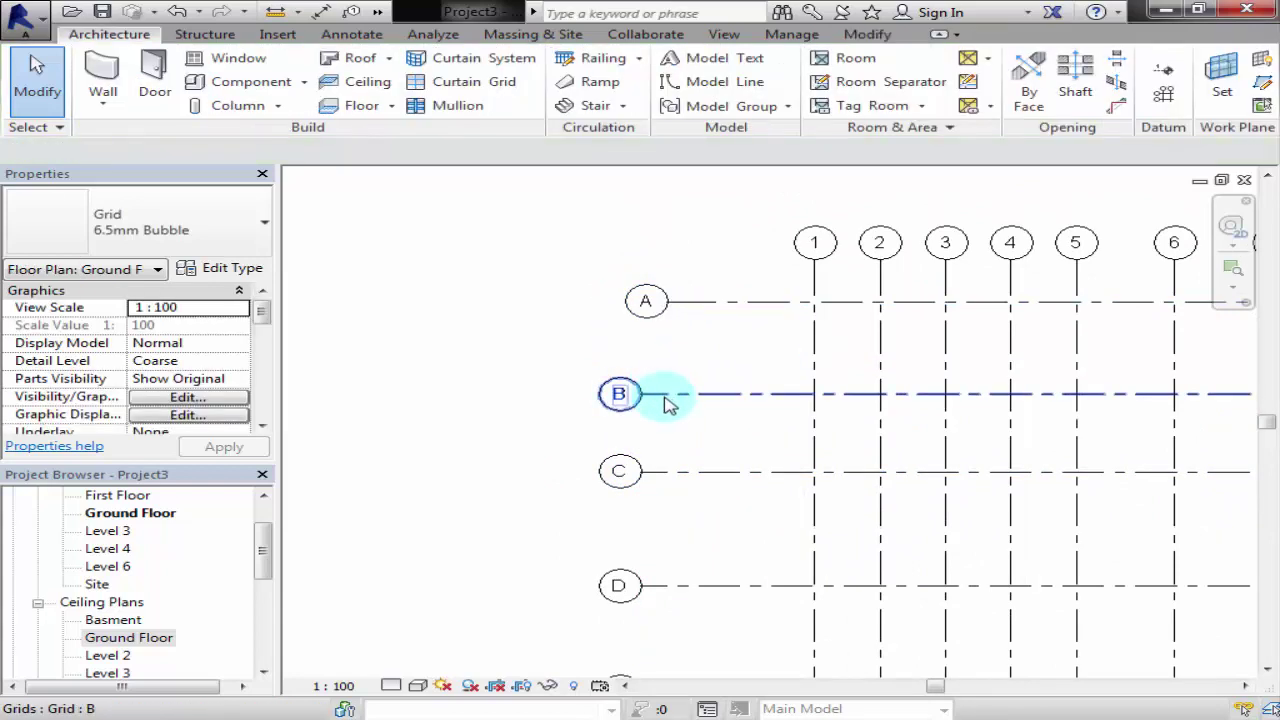
click(668, 400)
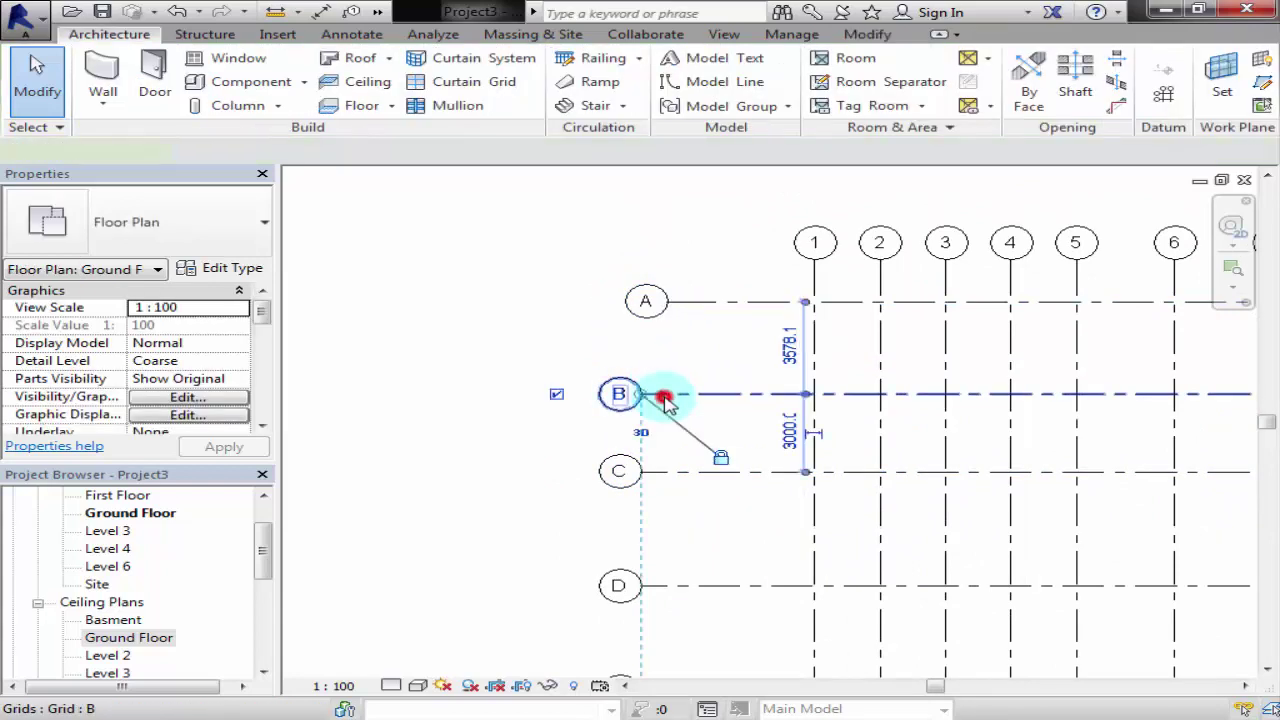
scroll(676, 418, down, 2)
key(Escape)
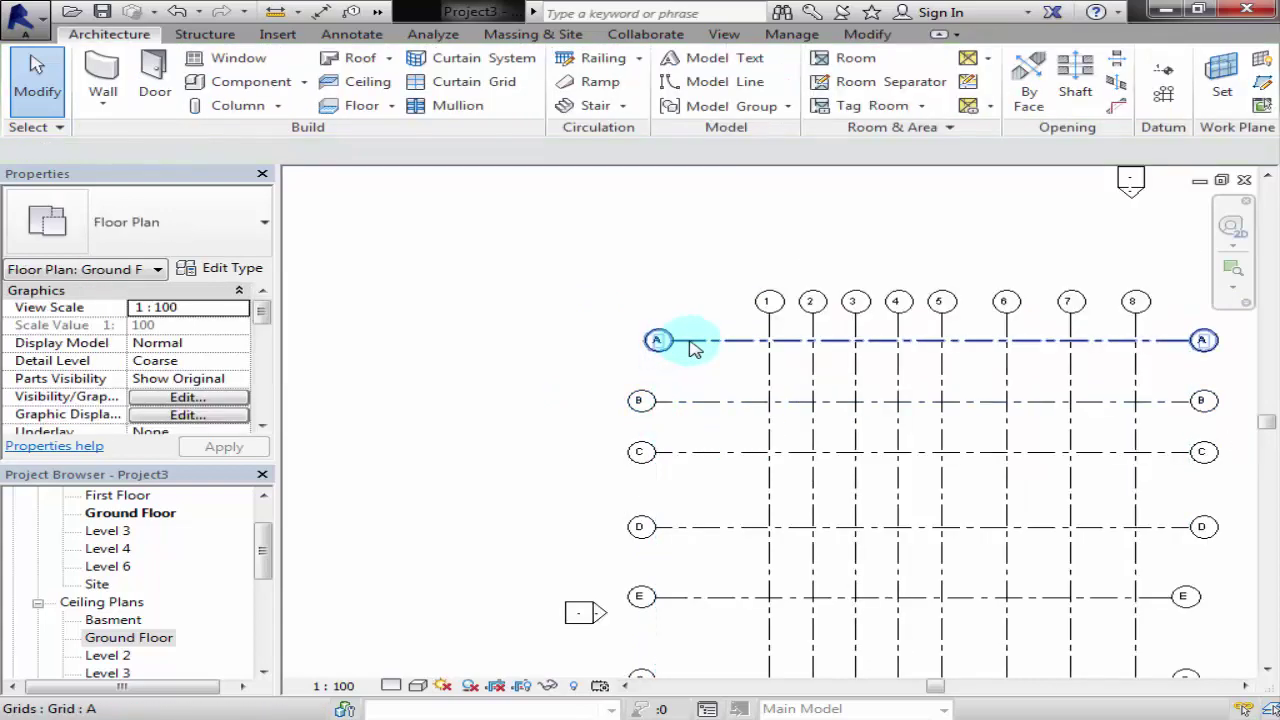
- Drag grid A's left end outward so its bubble lines up with grids B–F
click(697, 342)
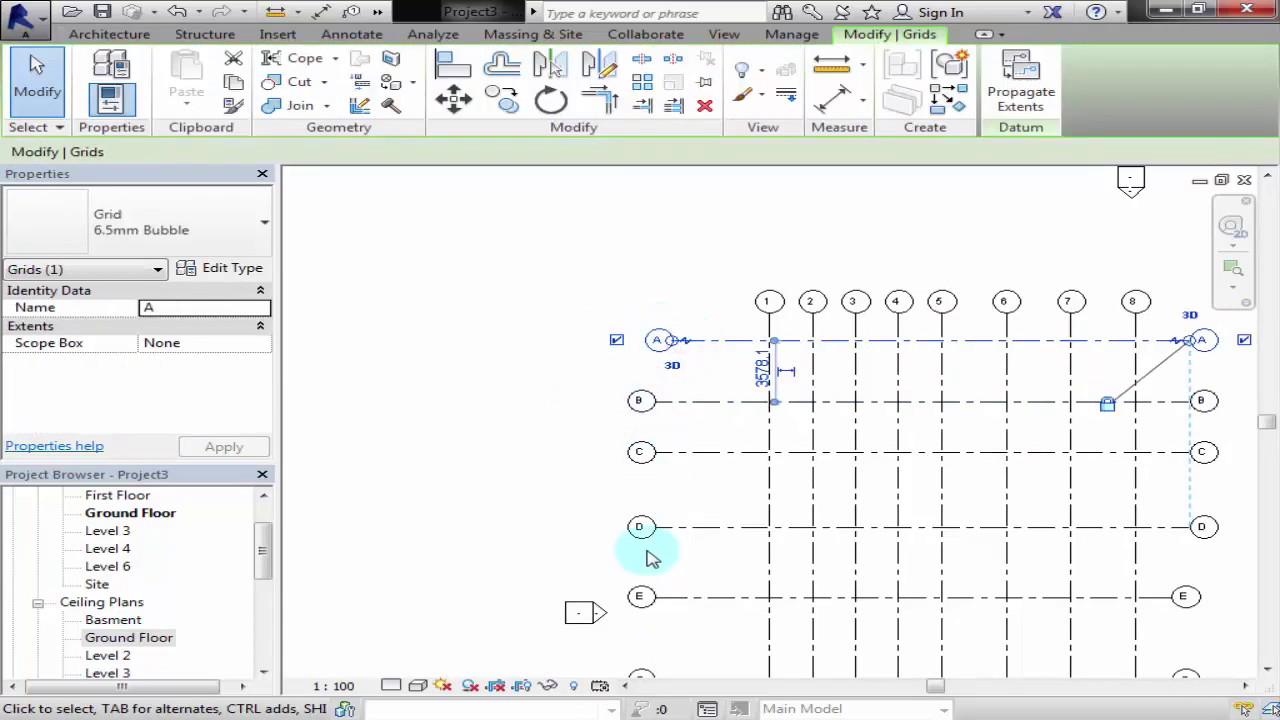
middle_drag(650, 558, 686, 326)
middle_drag(715, 277, 700, 463)
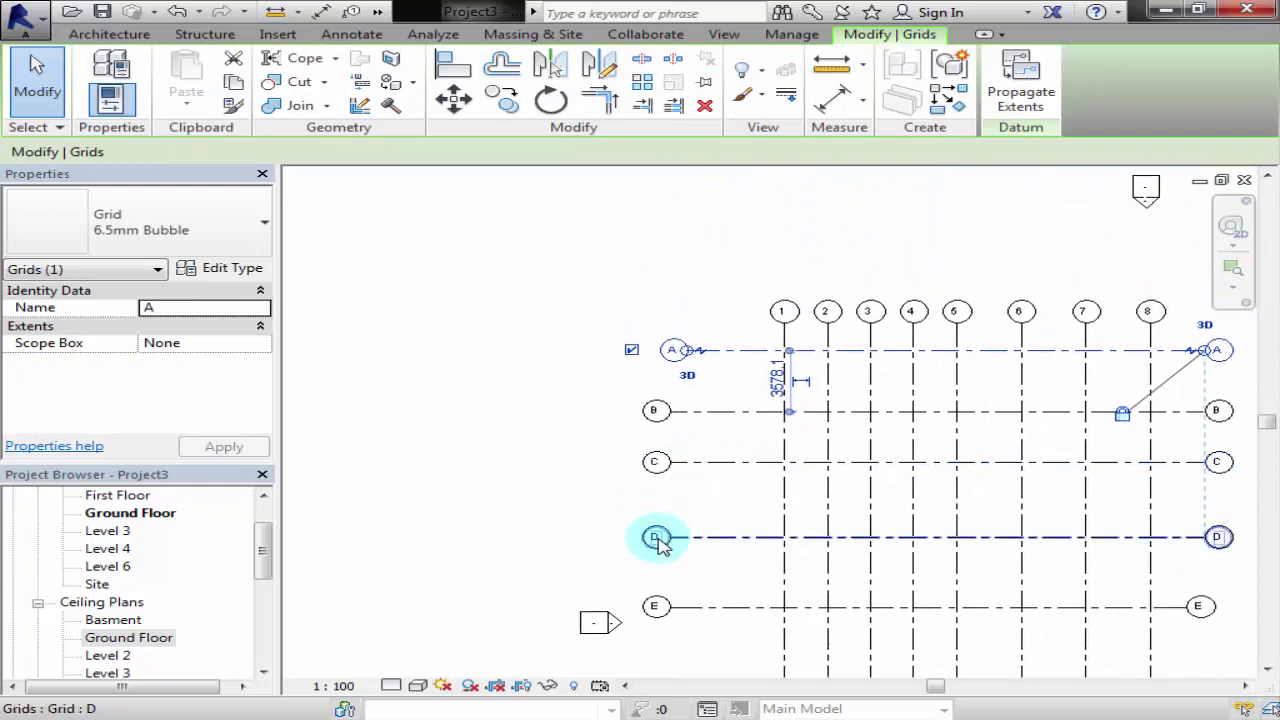
middle_drag(658, 540, 663, 400)
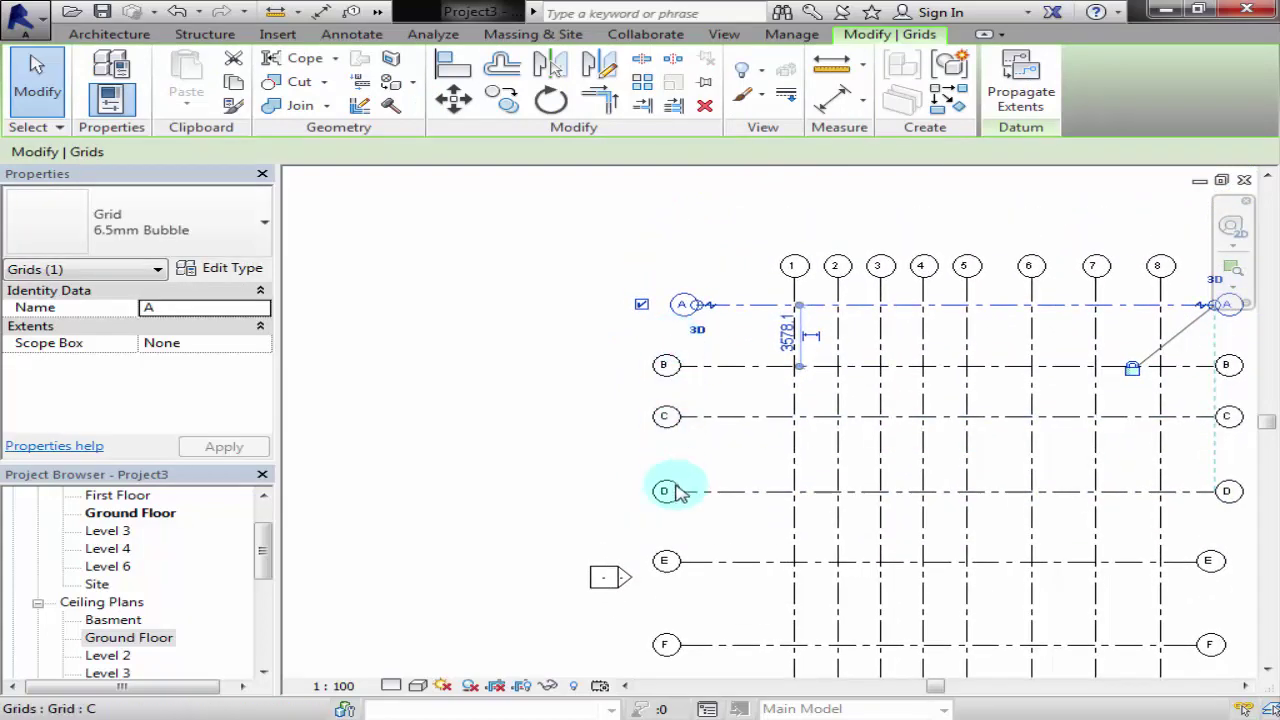
scroll(674, 300, up, 2)
scroll(677, 346, up, 2)
scroll(705, 345, up, 2)
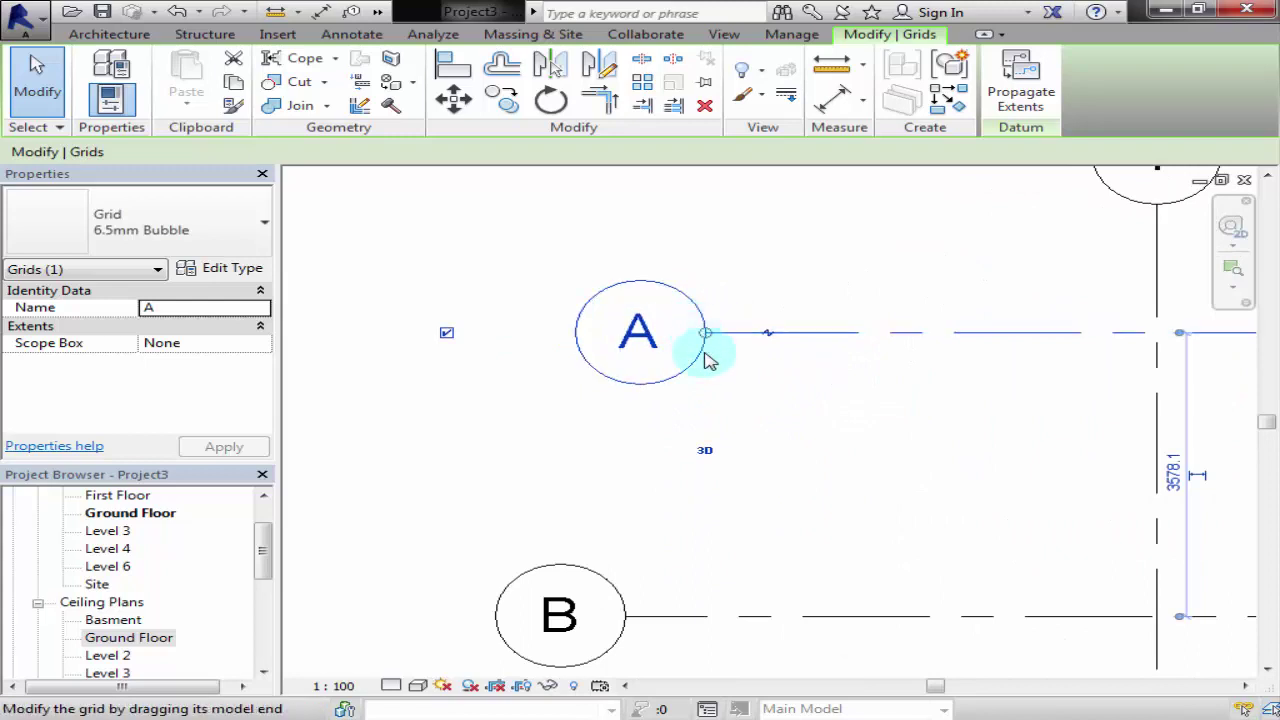
scroll(706, 361, down, 2)
middle_drag(703, 466, 786, 311)
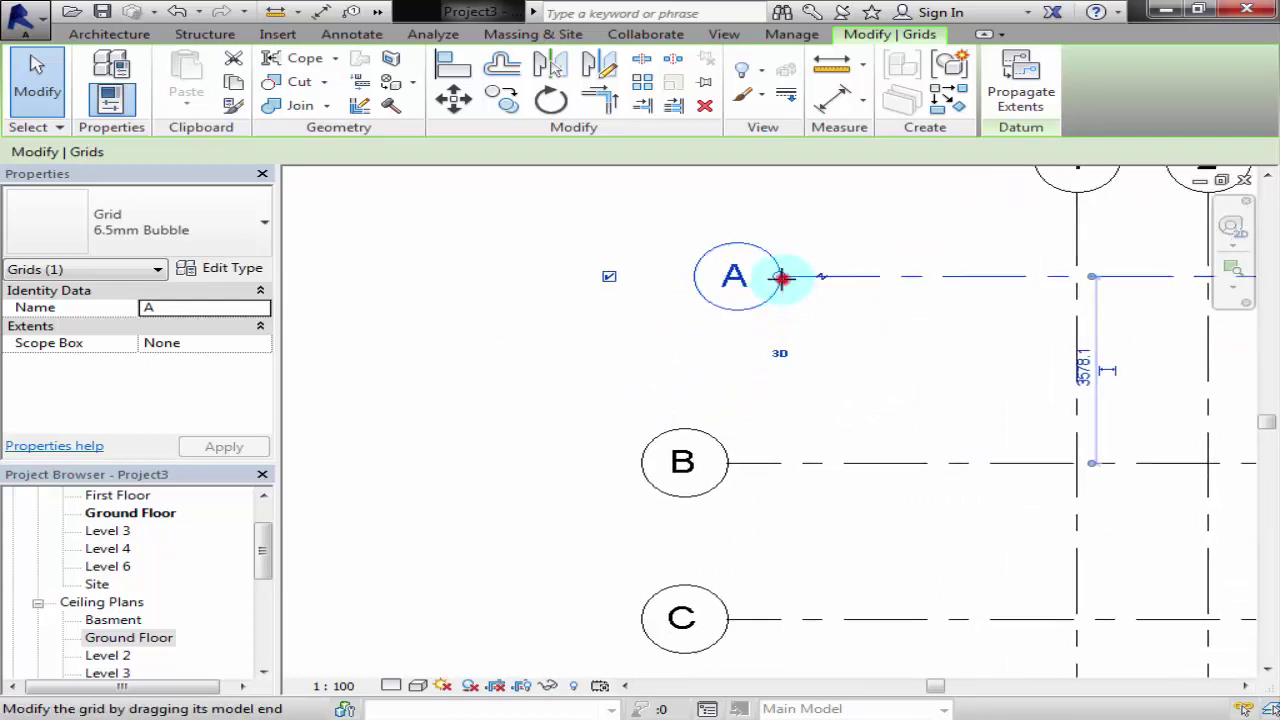
mouse_move(781, 279)
mouse_down()
mouse_move(708, 340)
mouse_move(728, 366)
mouse_up()
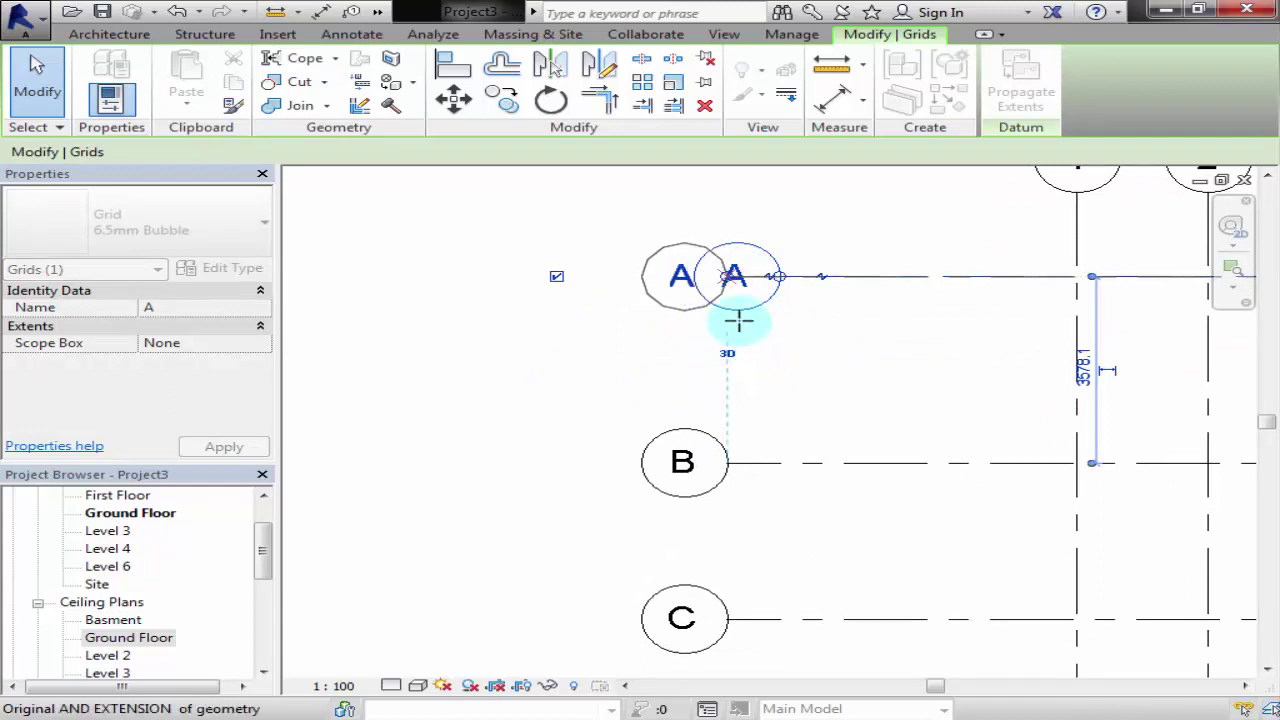
mouse_move(739, 320)
mouse_down()
mouse_move(727, 324)
mouse_move(729, 466)
mouse_move(723, 337)
mouse_move(734, 434)
mouse_move(740, 350)
mouse_move(723, 330)
mouse_up()
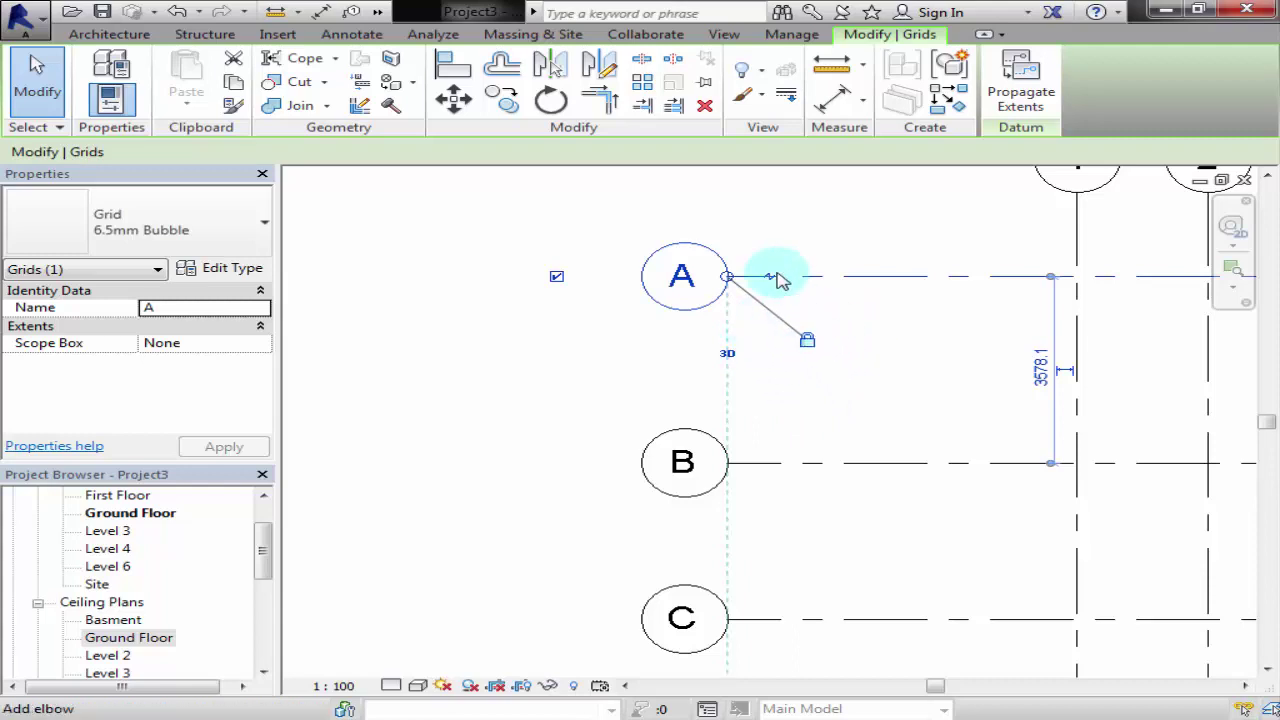
middle_drag(803, 434, 806, 263)
scroll(822, 354, down, 2)
- Drag grid C's aligned left end to move all left grid ends closer to the verticals
scroll(822, 354, down, 1)
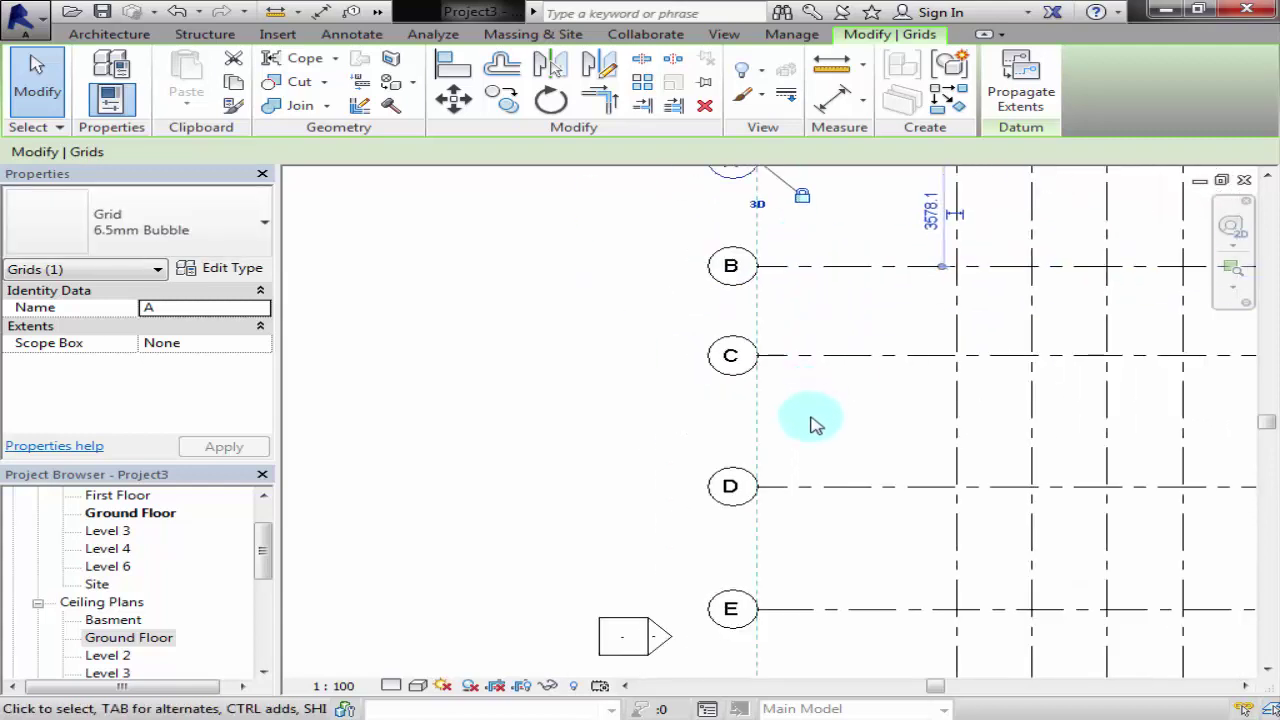
scroll(818, 364, down, 1)
click(813, 363)
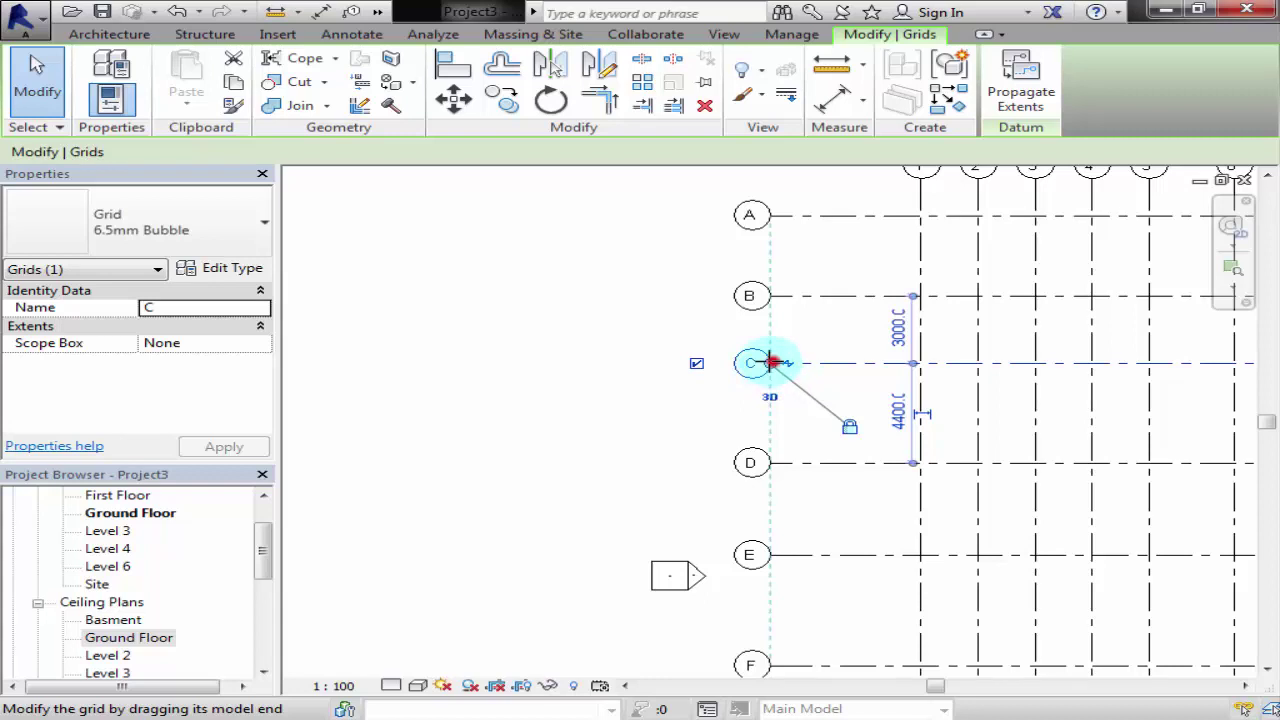
mouse_move(772, 362)
mouse_down()
mouse_move(688, 375)
mouse_move(824, 392)
mouse_up()
click(751, 411)
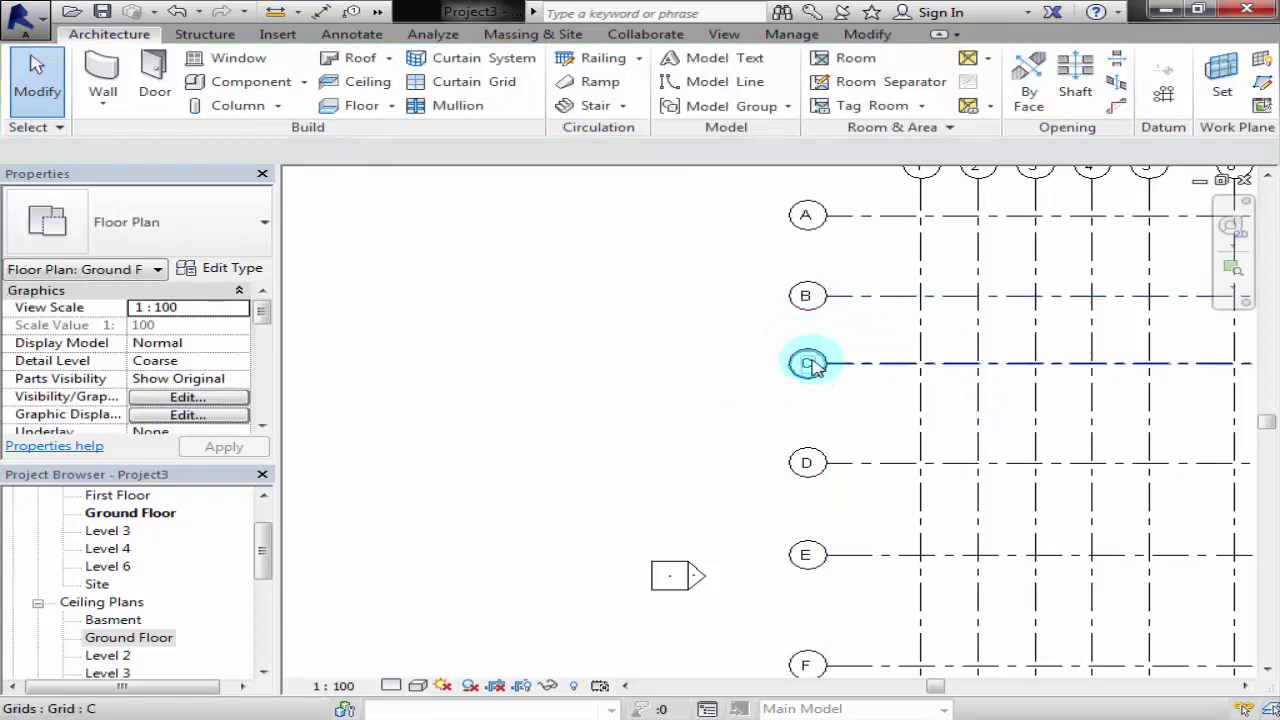
- Unlock grid C's end from the alignment, pull it out, then return it in line
click(830, 366)
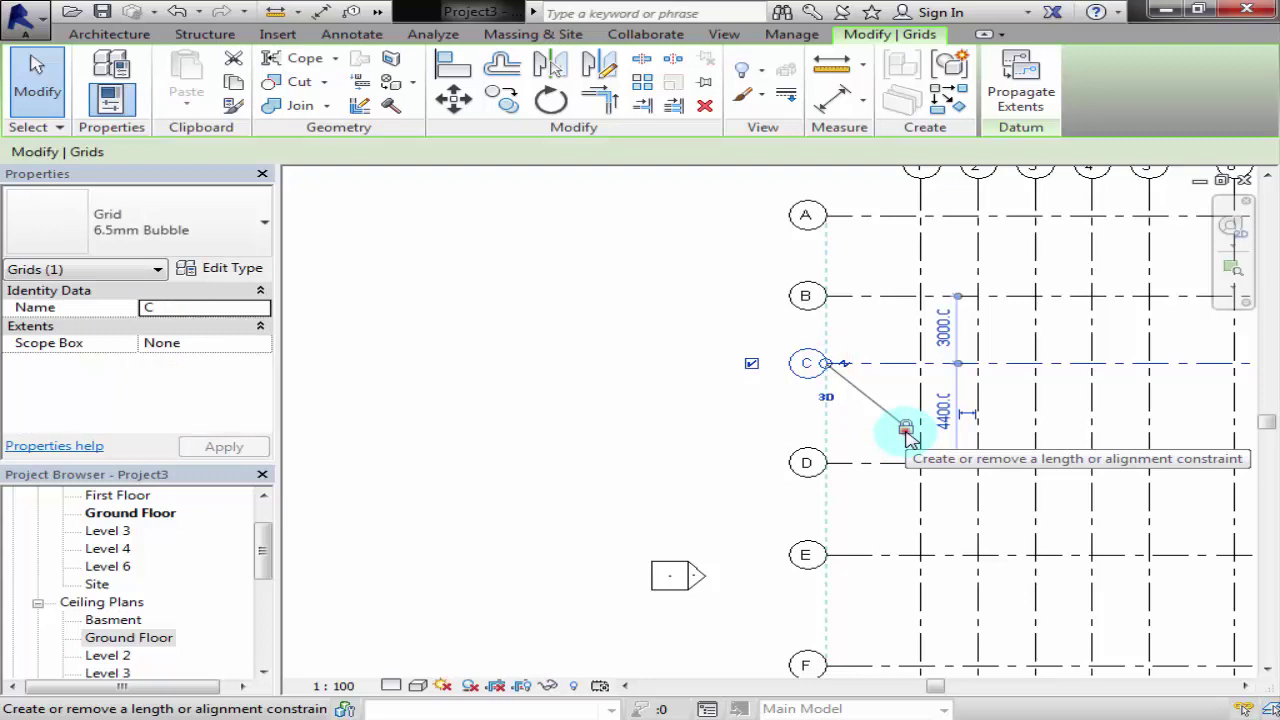
click(906, 430)
drag(826, 366, 659, 368)
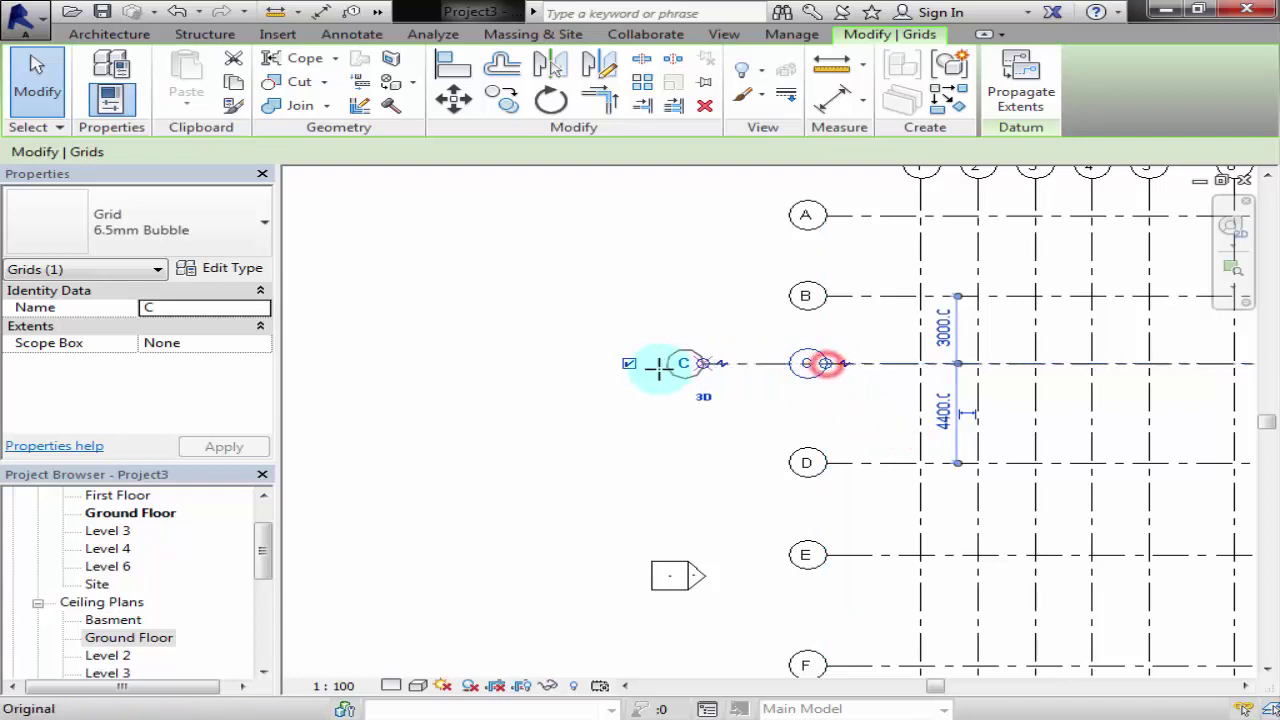
mouse_move(855, 362)
mouse_down()
mouse_move(643, 366)
mouse_move(929, 363)
mouse_move(686, 366)
mouse_move(690, 397)
mouse_move(829, 300)
mouse_up()
click(714, 283)
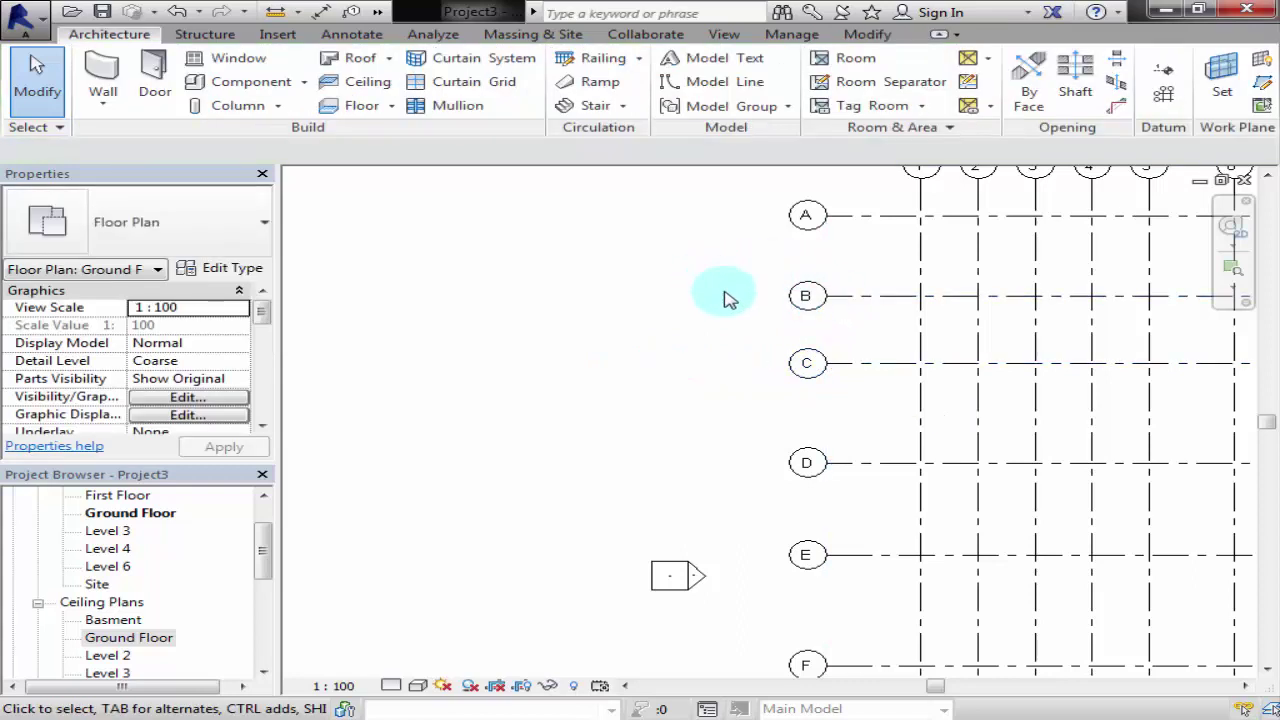
click(860, 363)
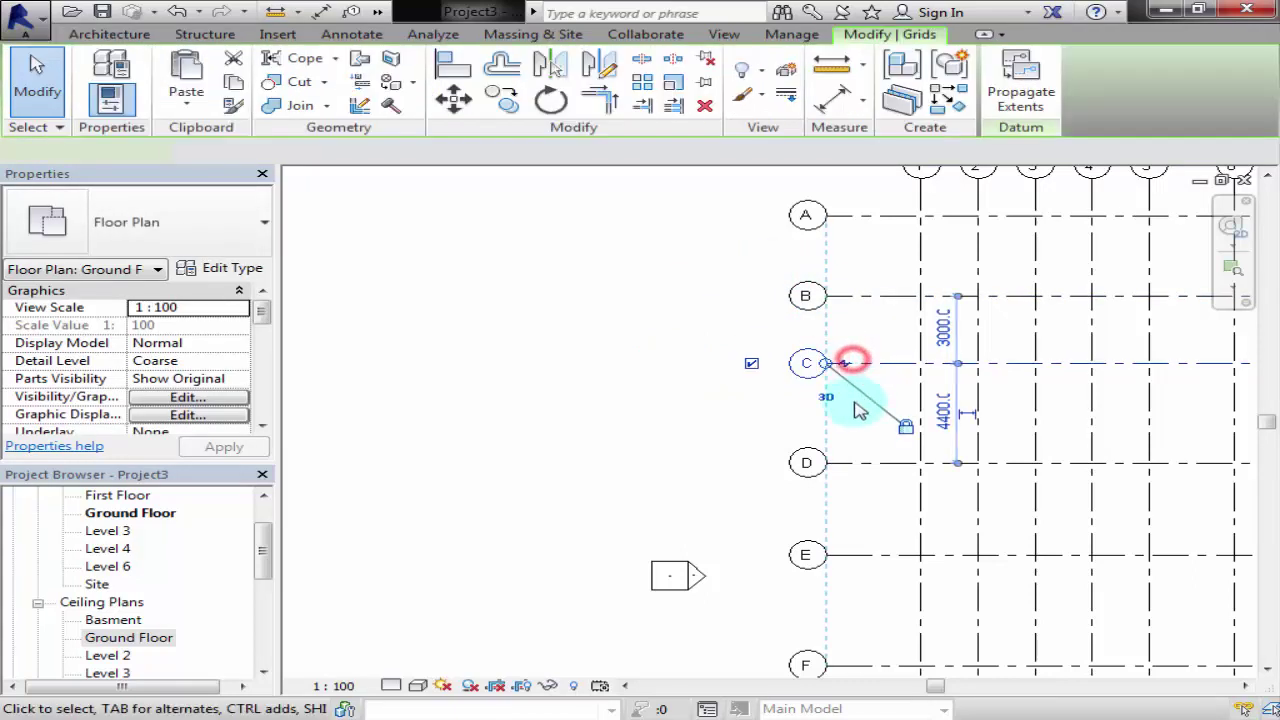
click(648, 455)
scroll(670, 438, down, 2)
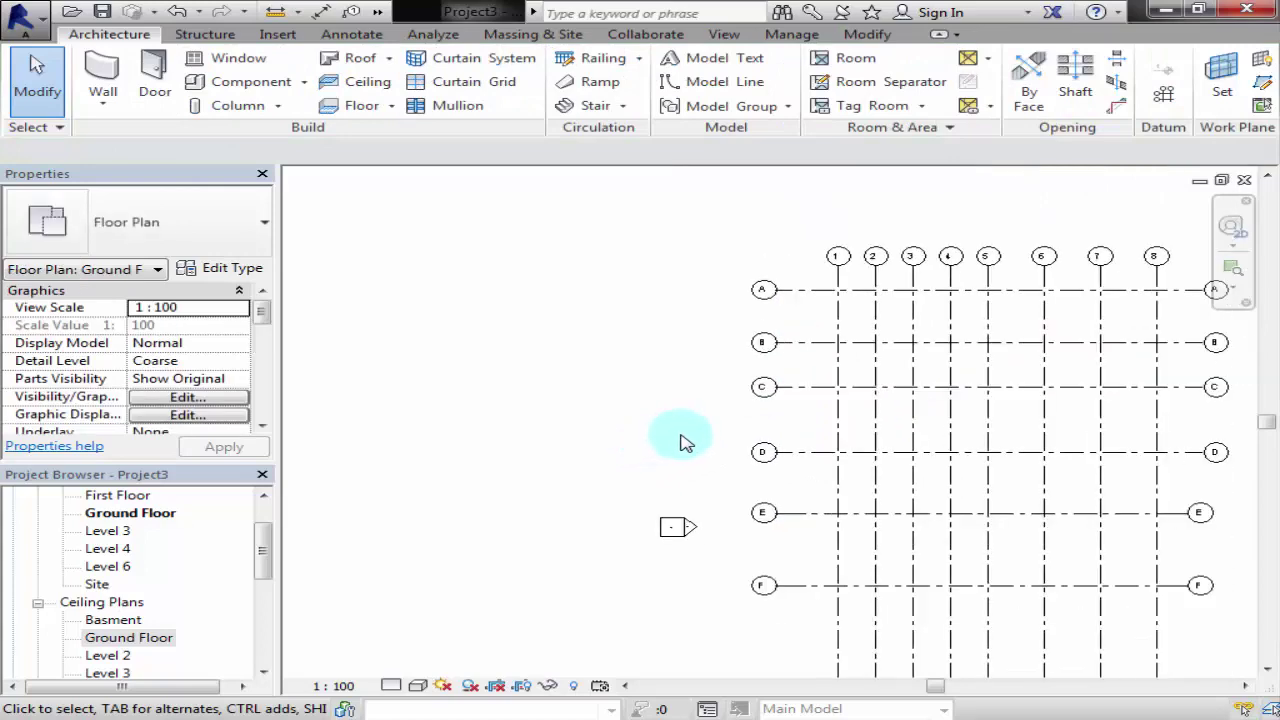
mouse_move(700, 455)
middle_down()
mouse_move(789, 471)
mouse_move(763, 400)
mouse_move(857, 457)
mouse_move(788, 497)
middle_up()
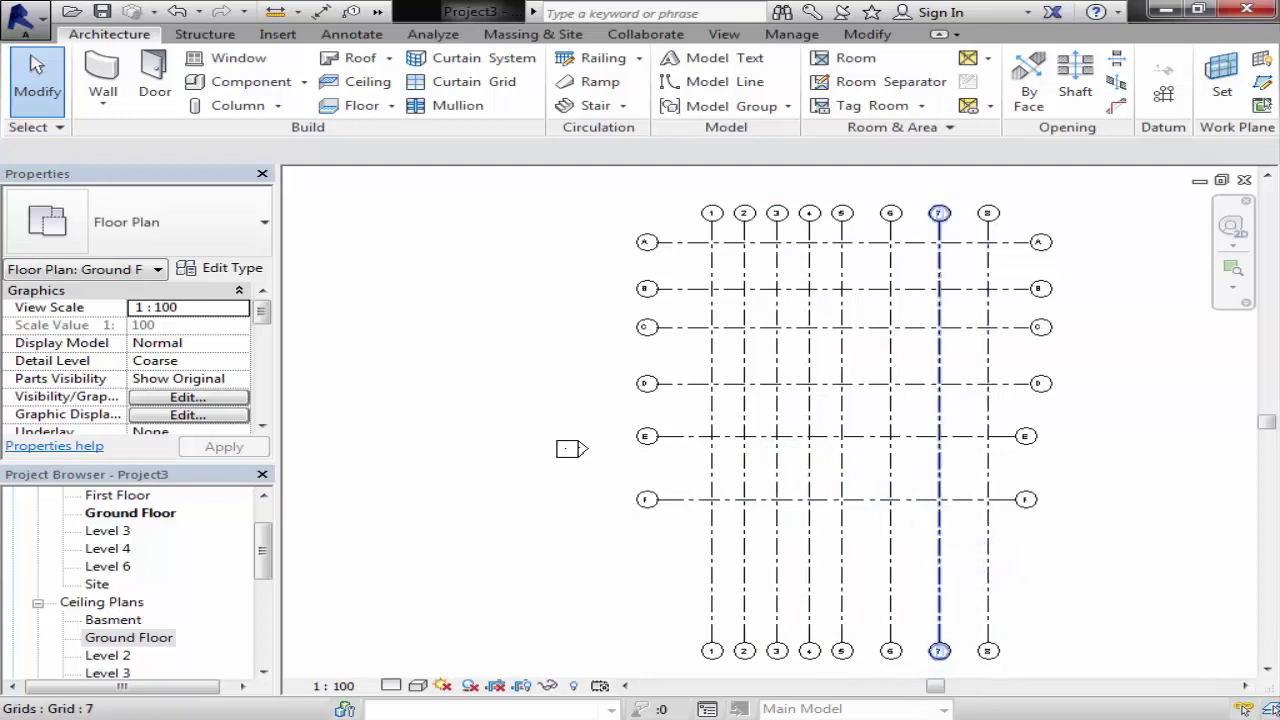
click(884, 670)
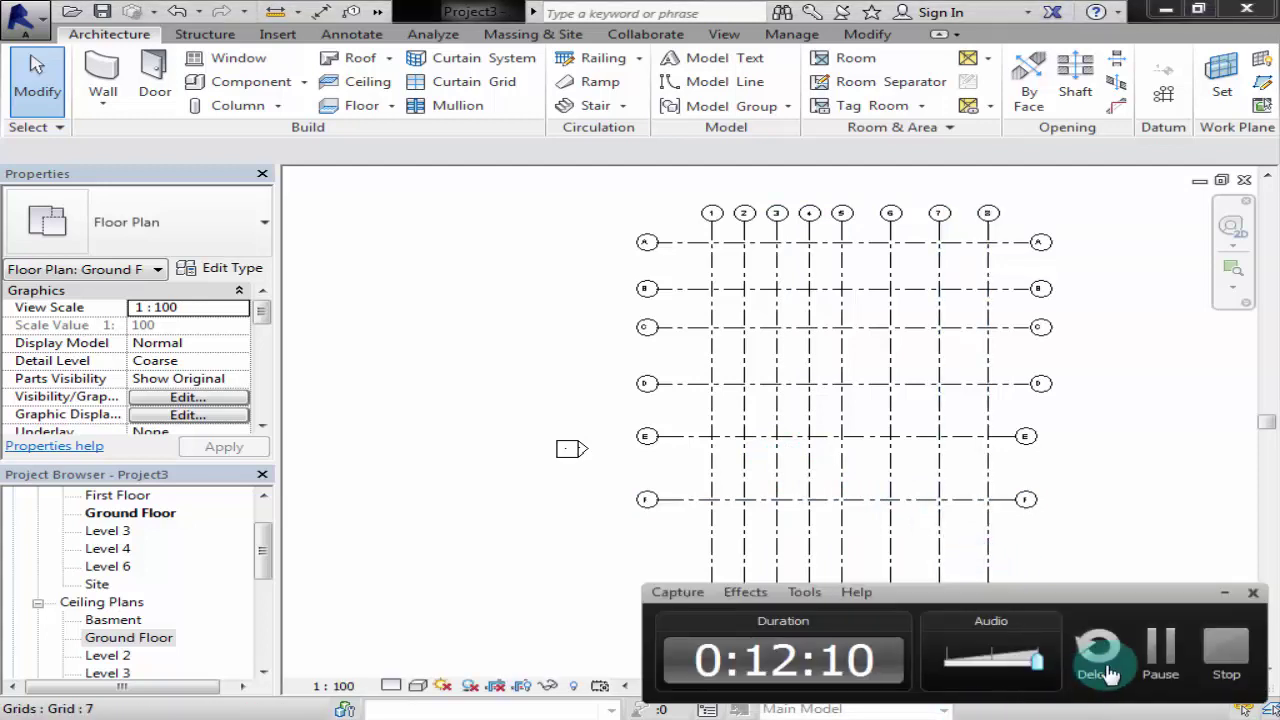